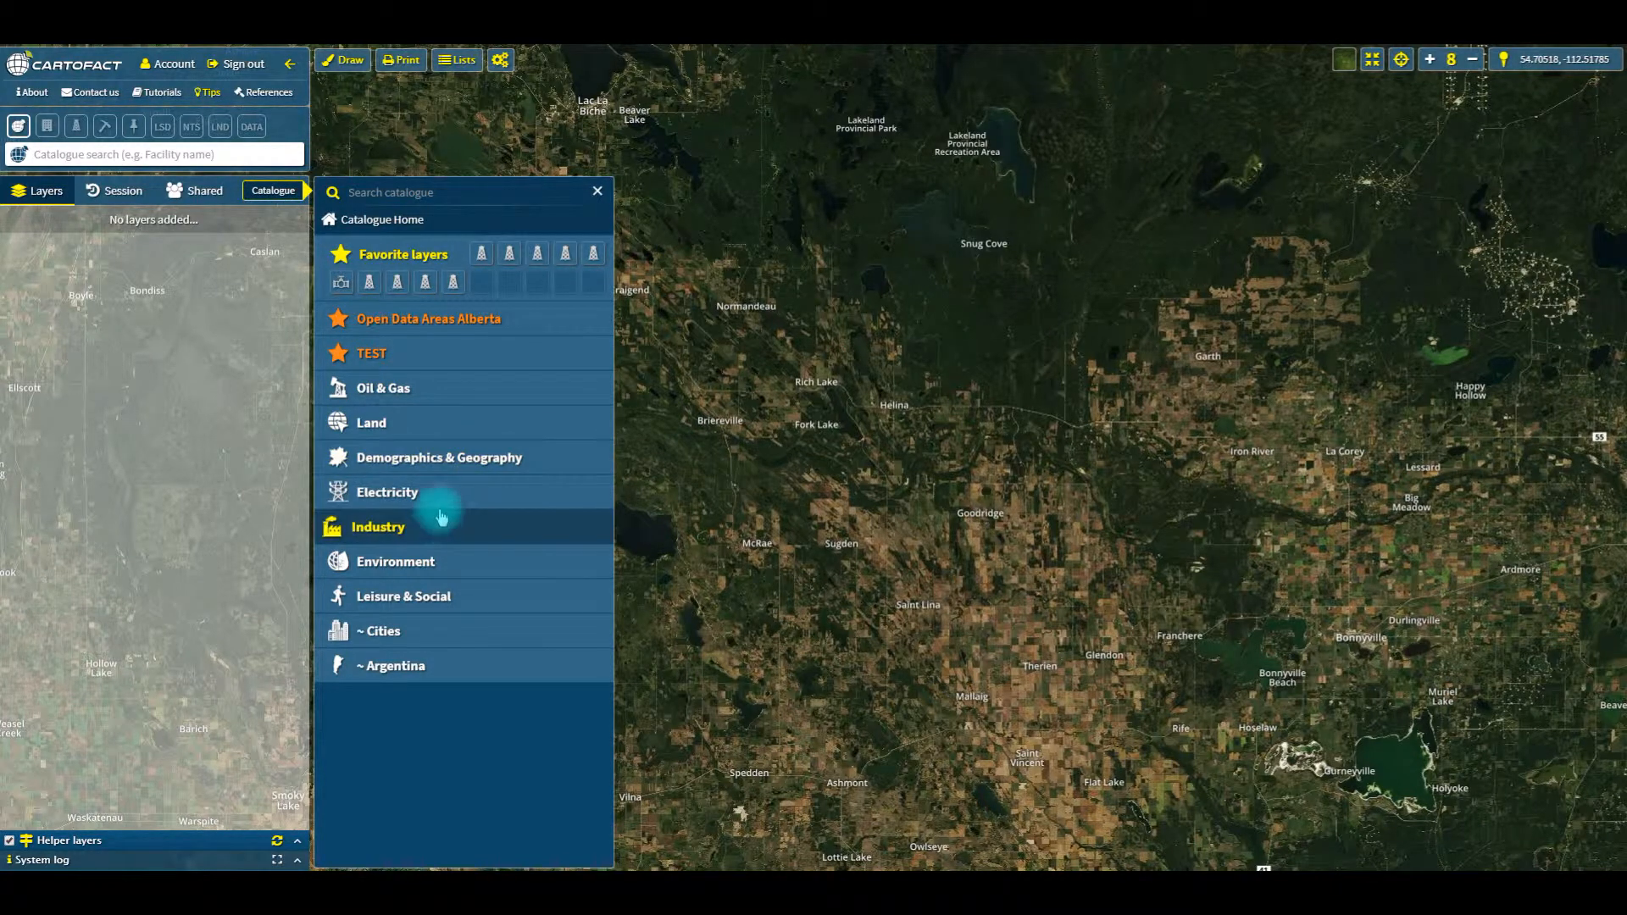
# Step: Add the Active Rigs, Wells AB, Pipelines - Alberta and Gas Plants - Alberta layers from the Oil & Gas catalogue to the map
pyautogui.click(386, 403)
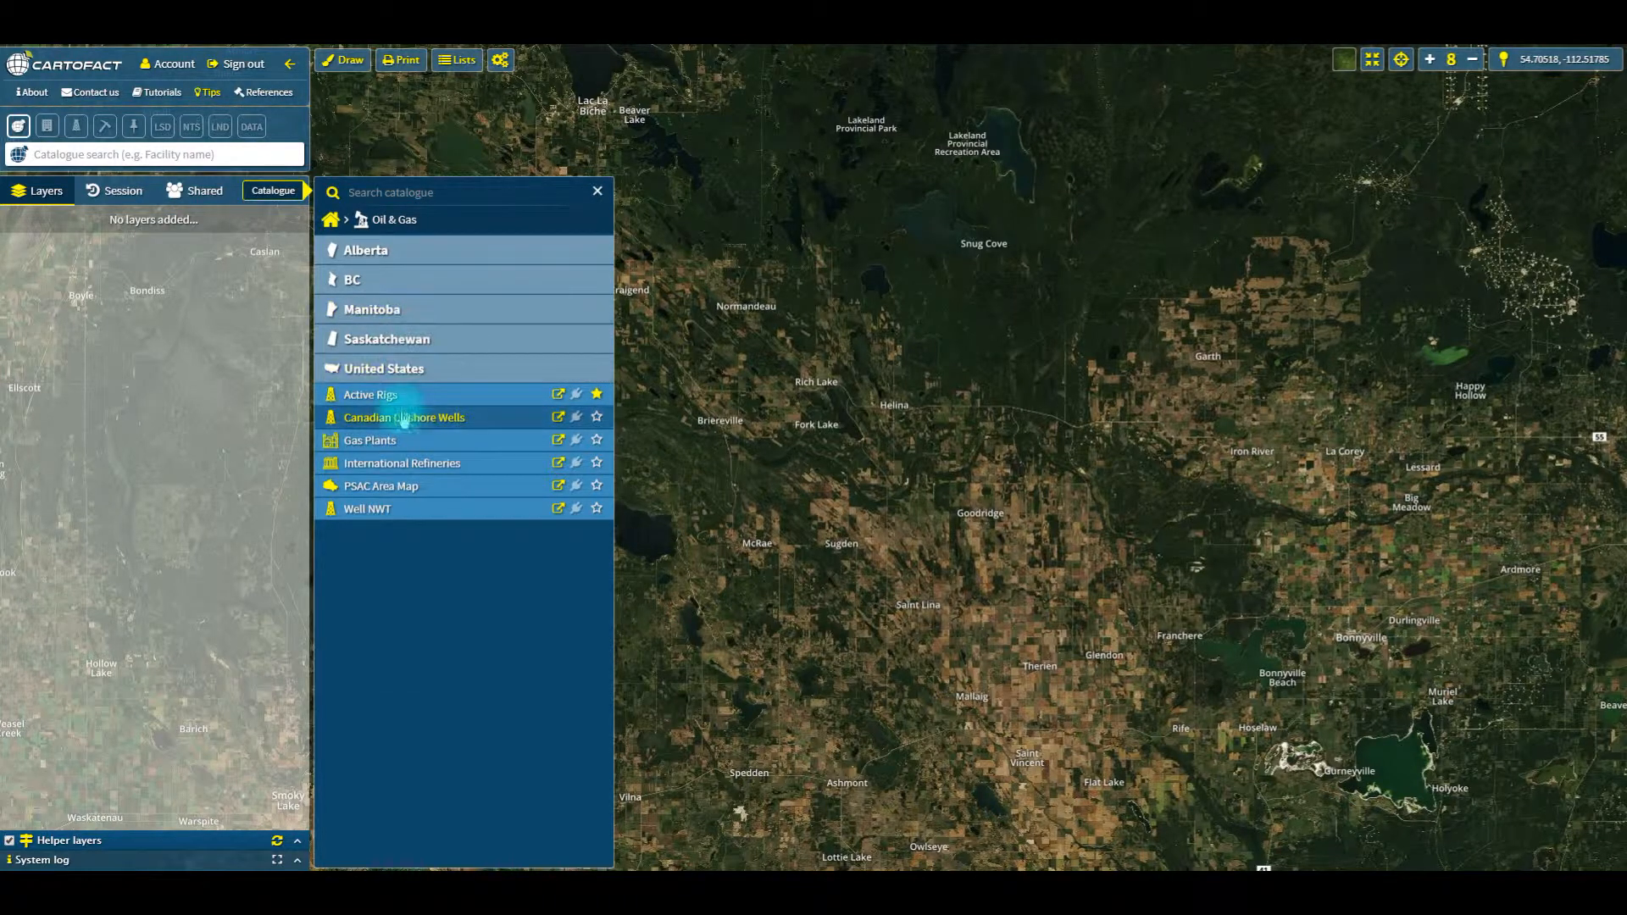
pyautogui.click(404, 398)
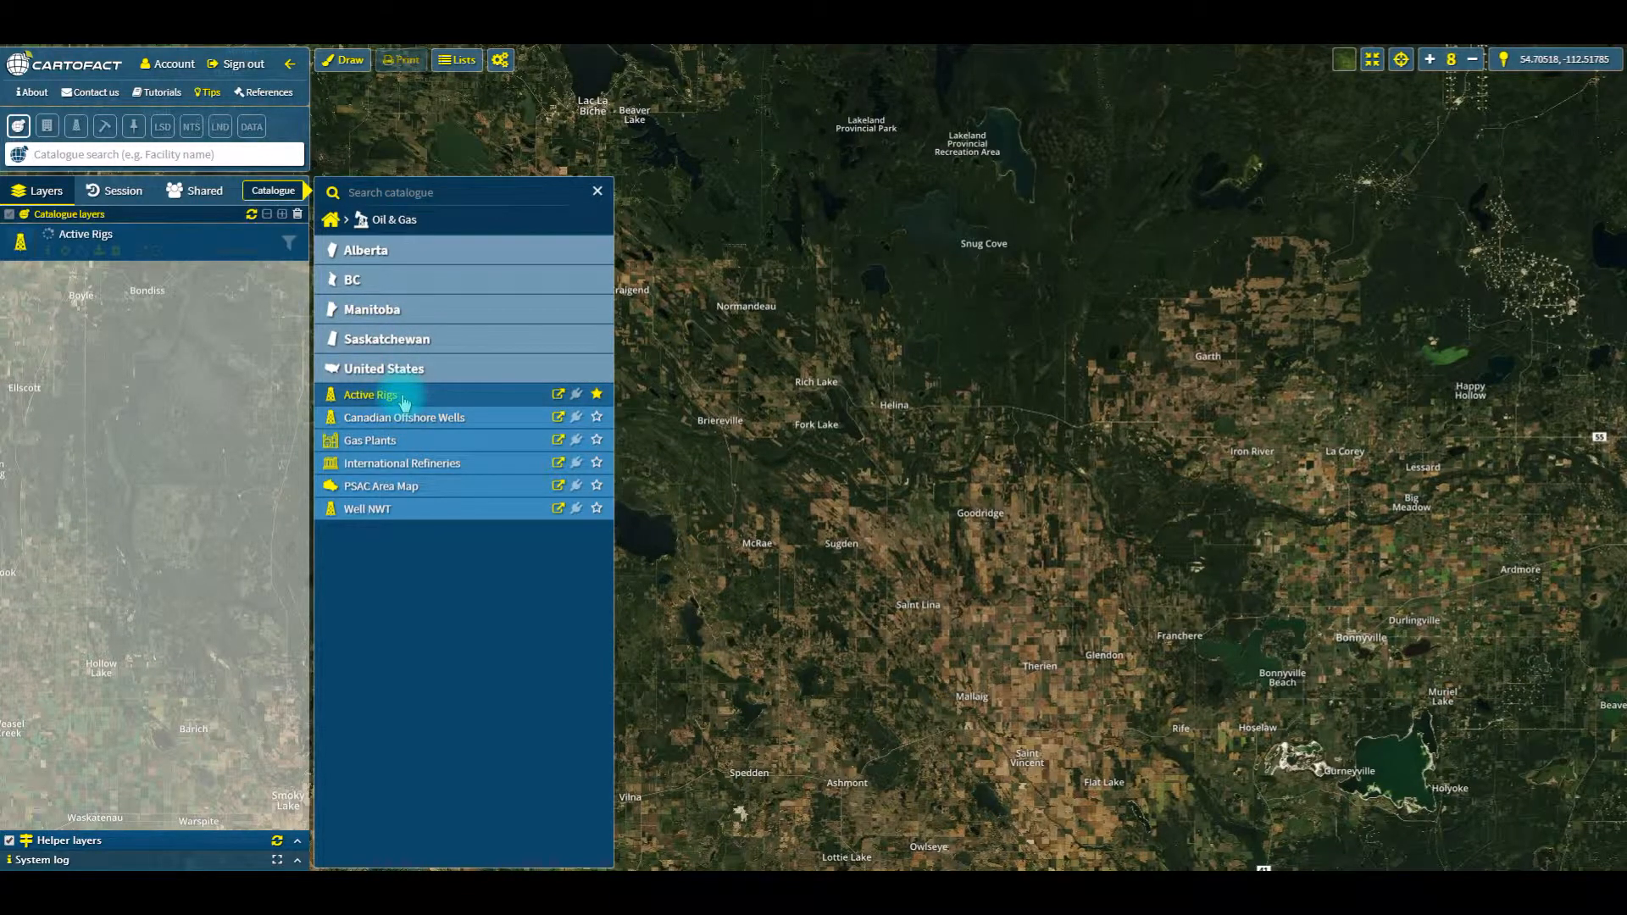
pyautogui.click(415, 257)
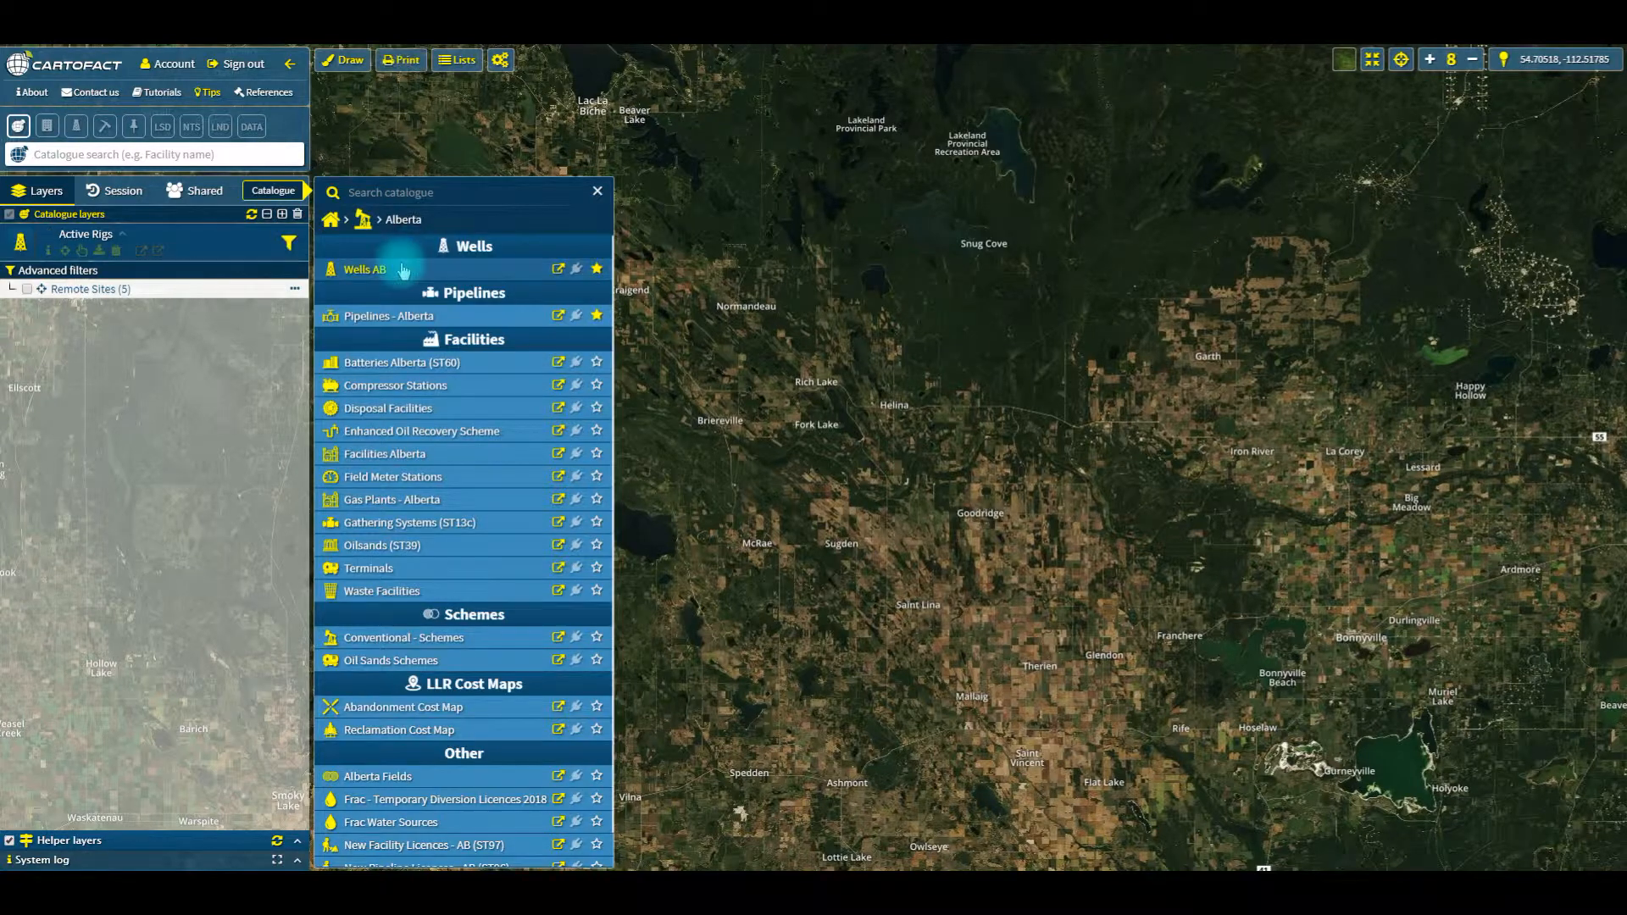
pyautogui.click(404, 272)
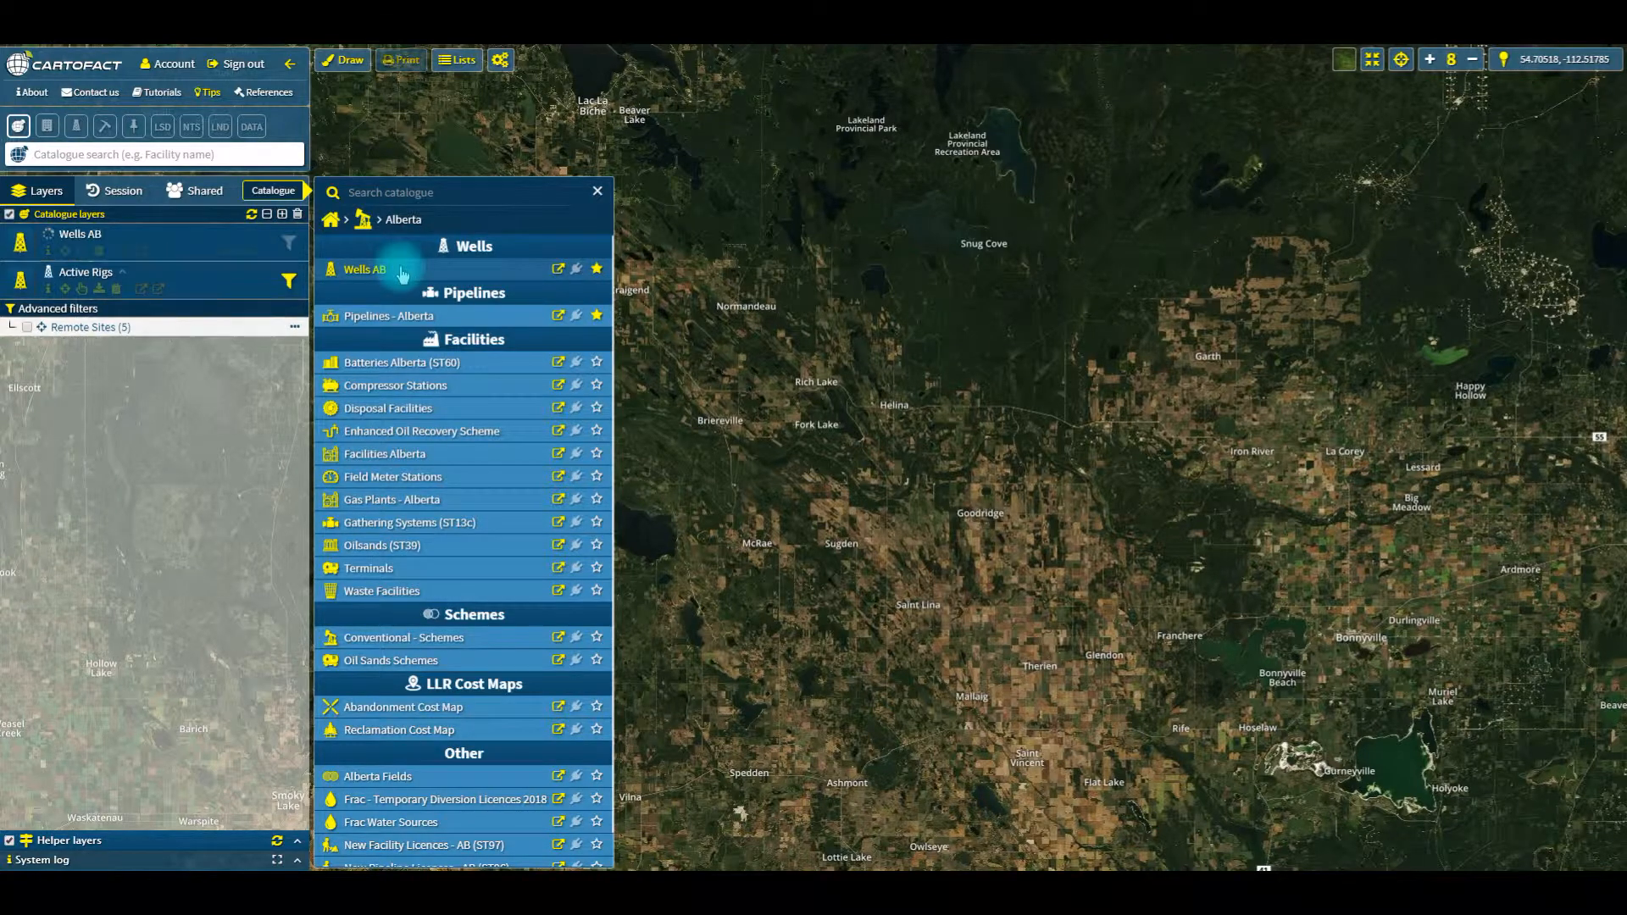
pyautogui.click(404, 320)
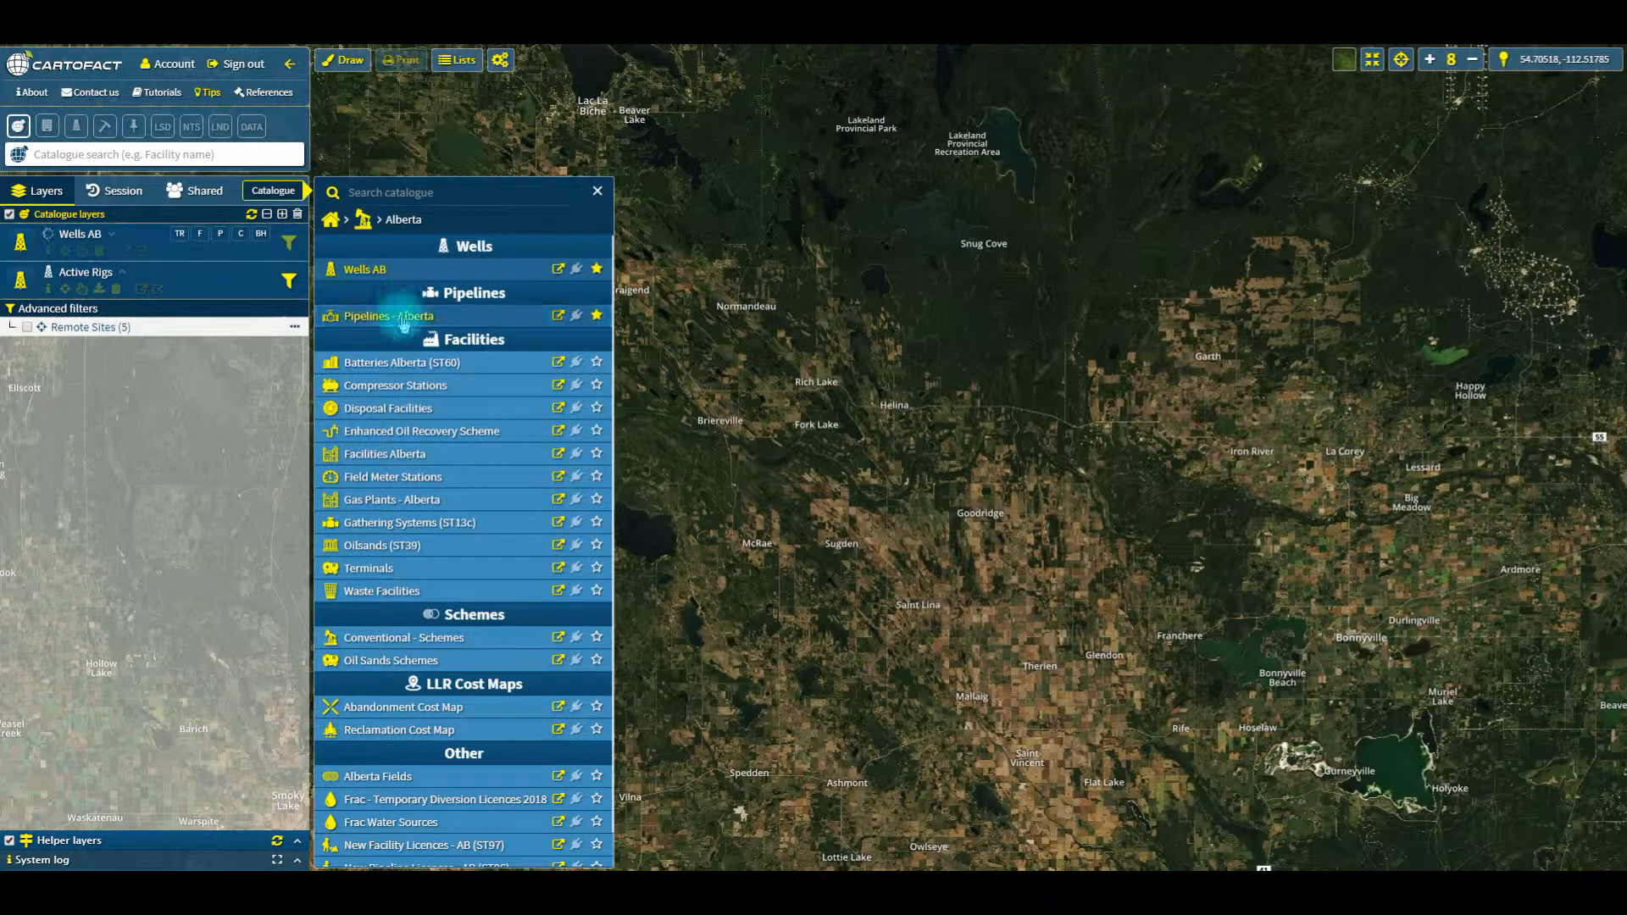
pyautogui.click(402, 504)
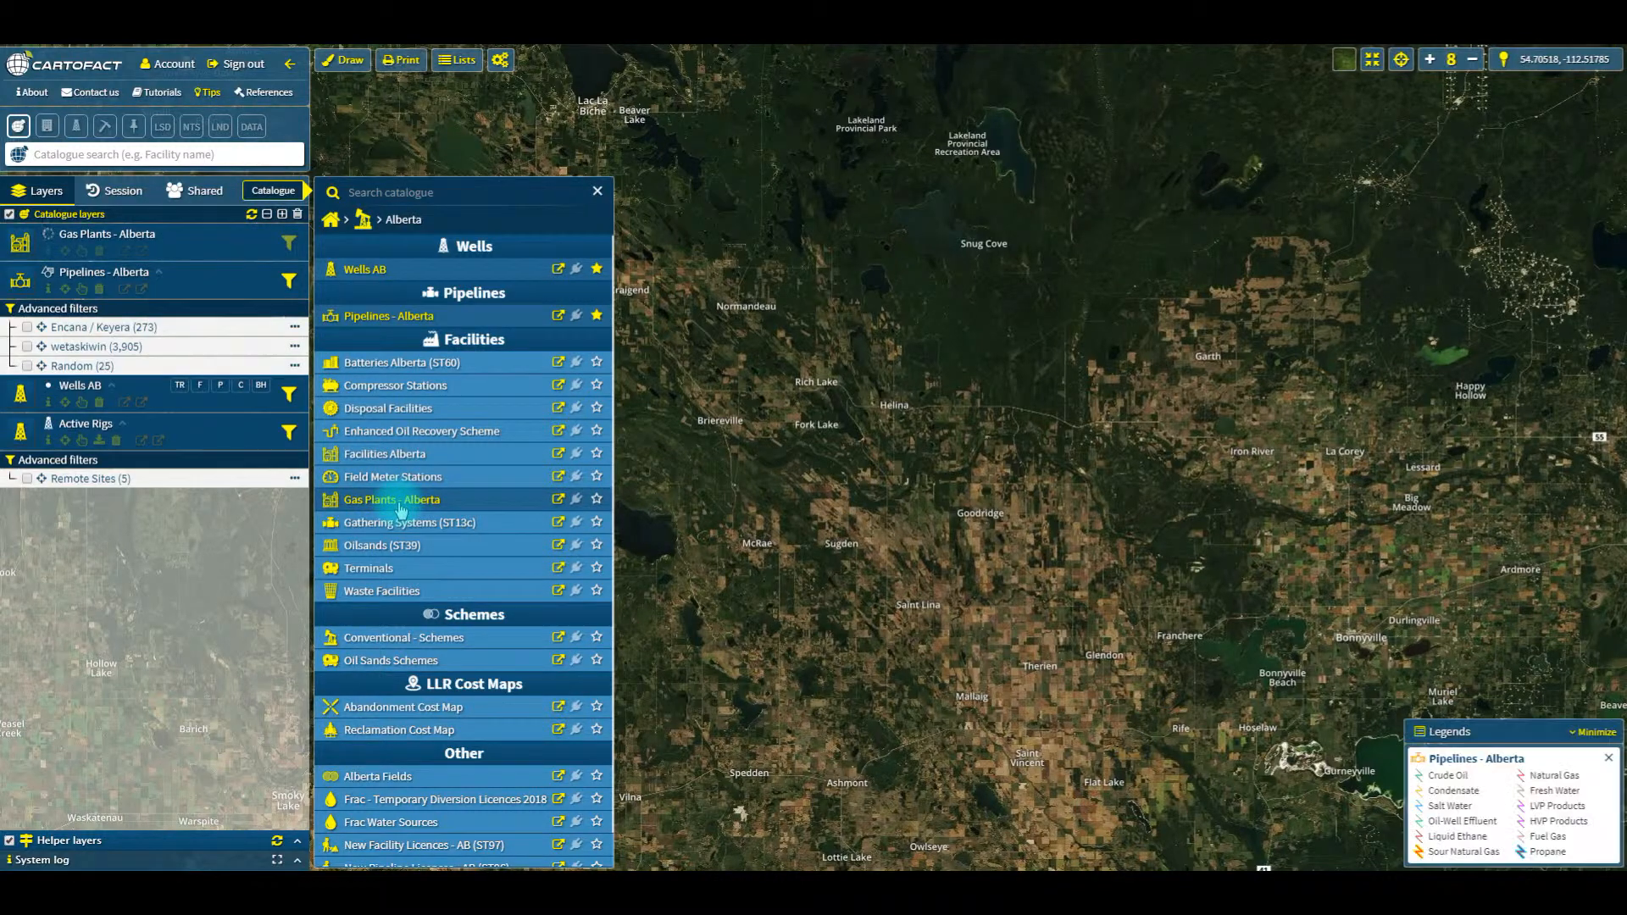
pyautogui.click(597, 194)
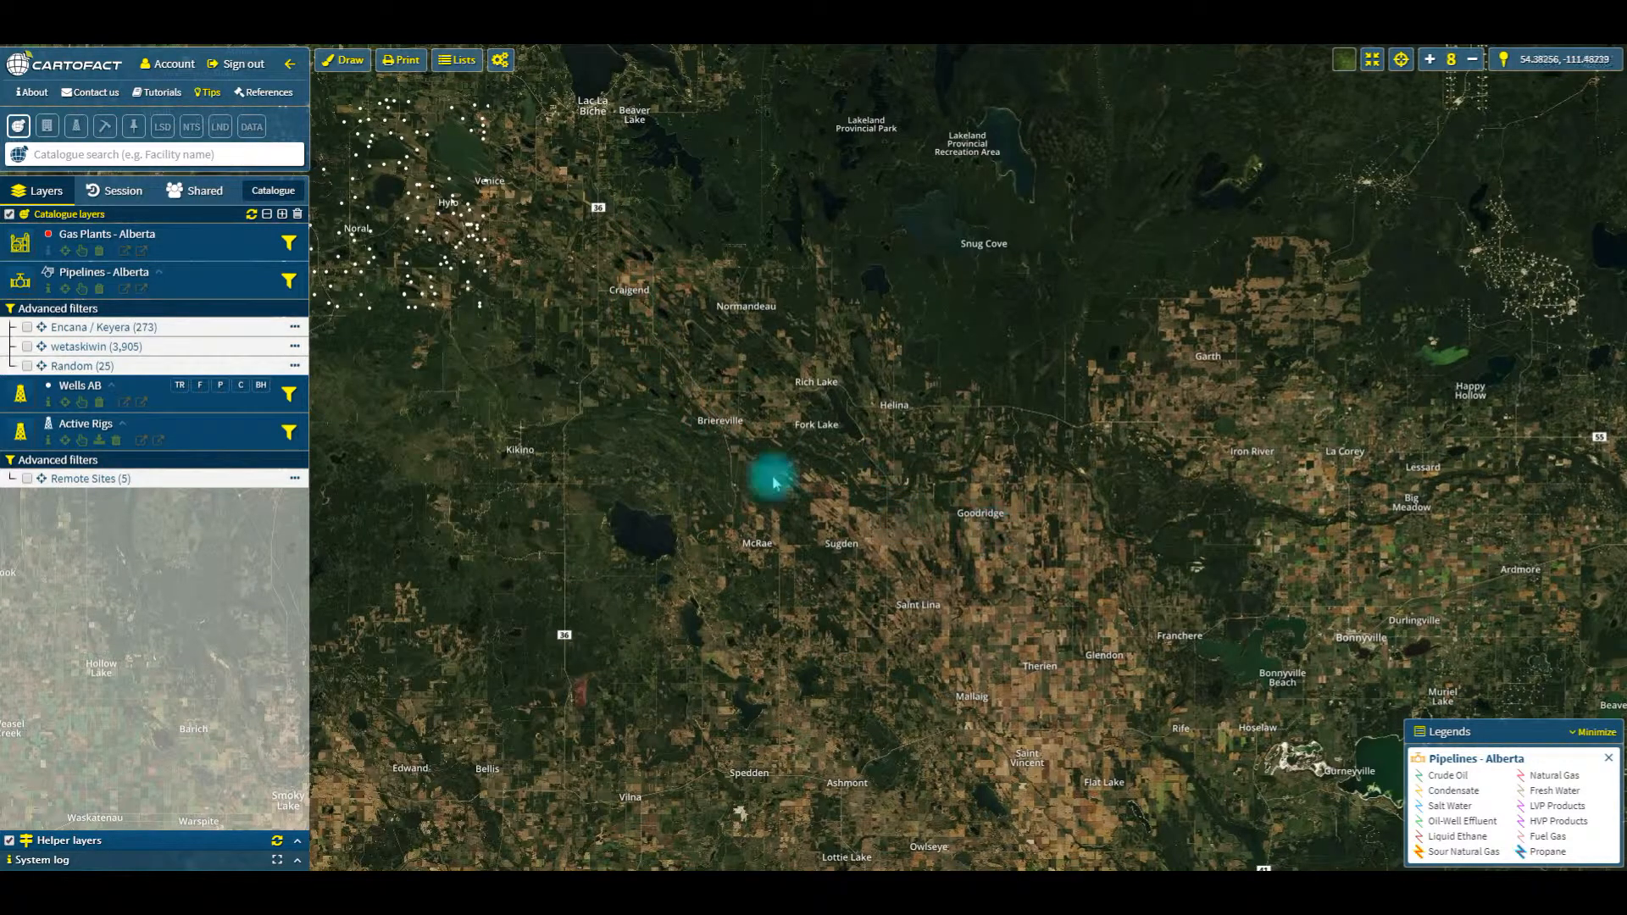
# Step: Open the details of the Sequoia Resources Corp. well PEOC MCGUFFIN 5-2-66-12, north of Normandeau
pyautogui.moveTo(489, 274)
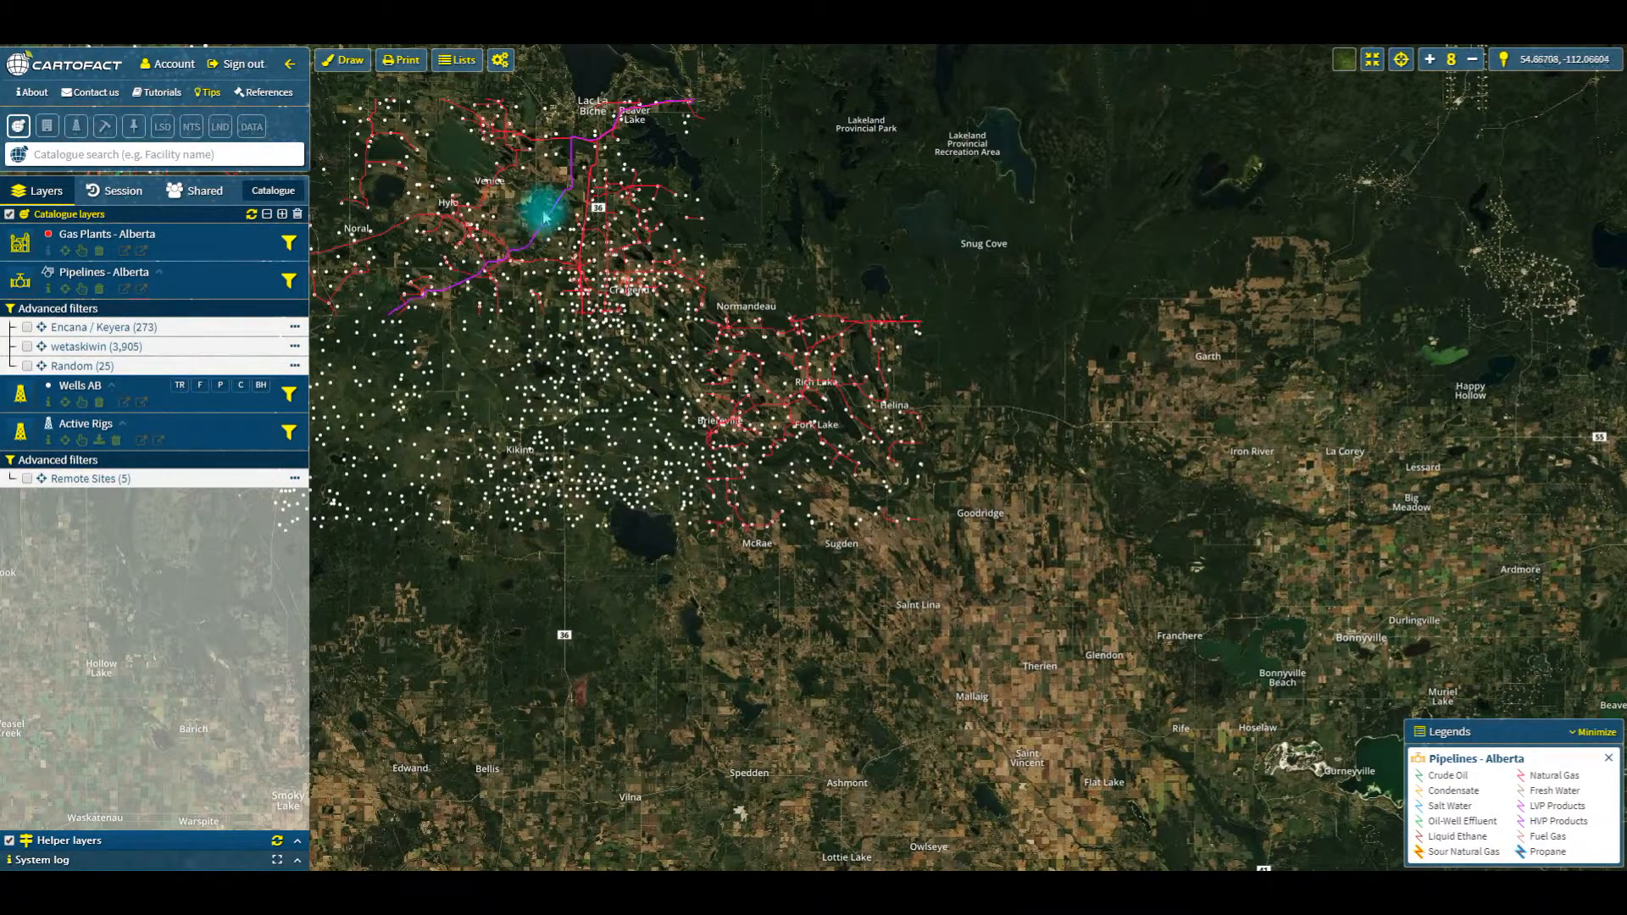
pyautogui.moveTo(557, 219)
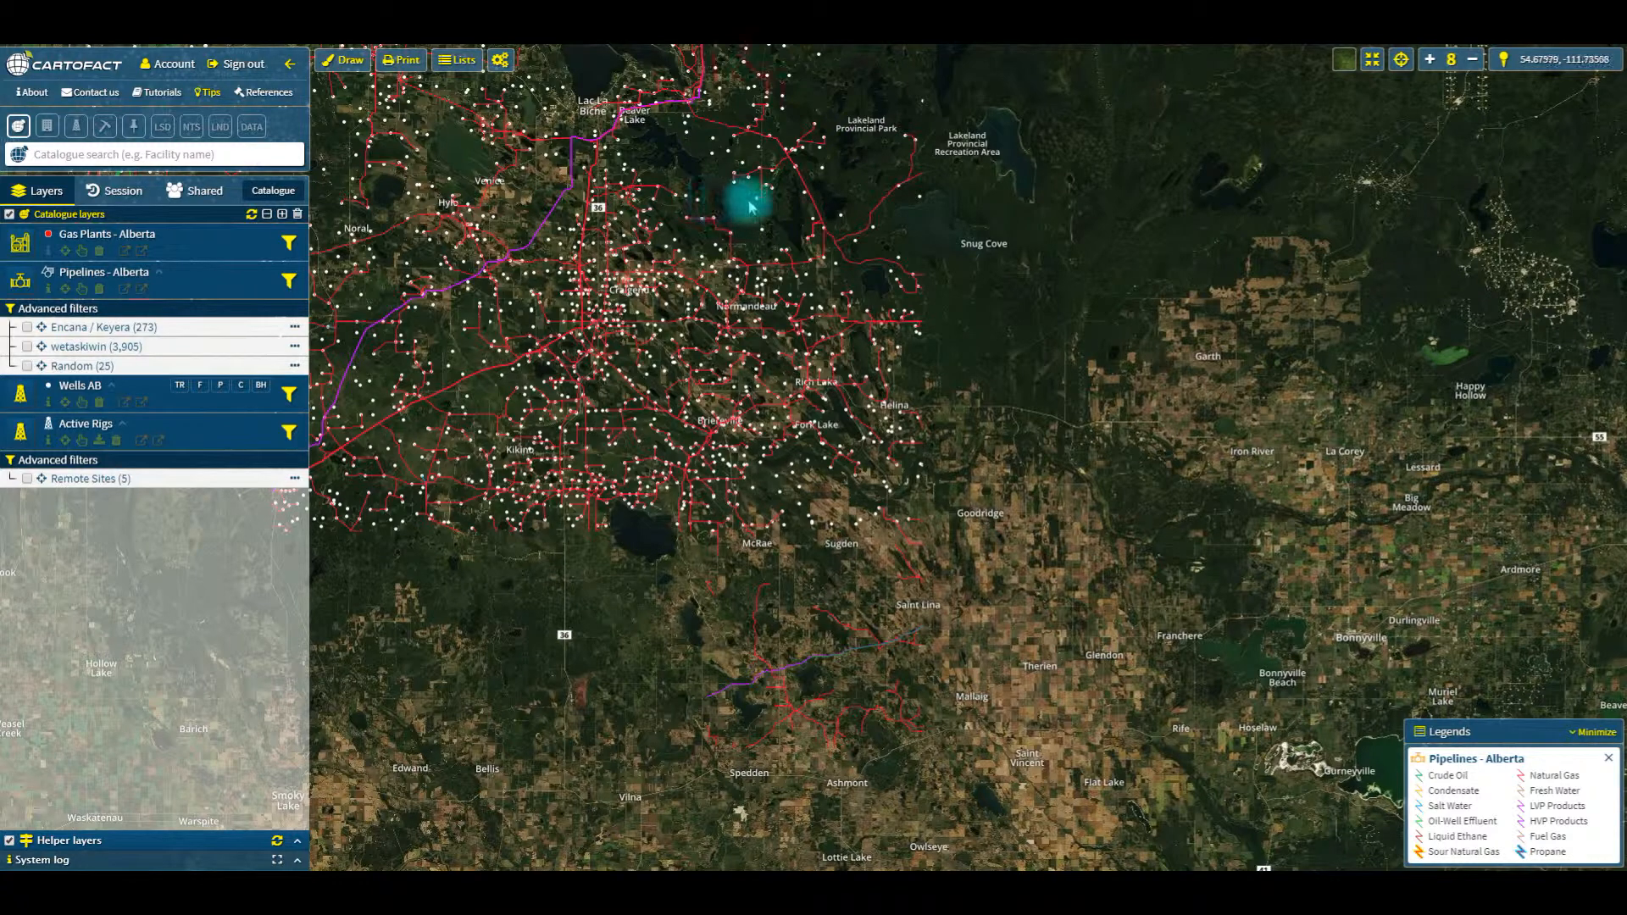
pyautogui.moveTo(758, 205)
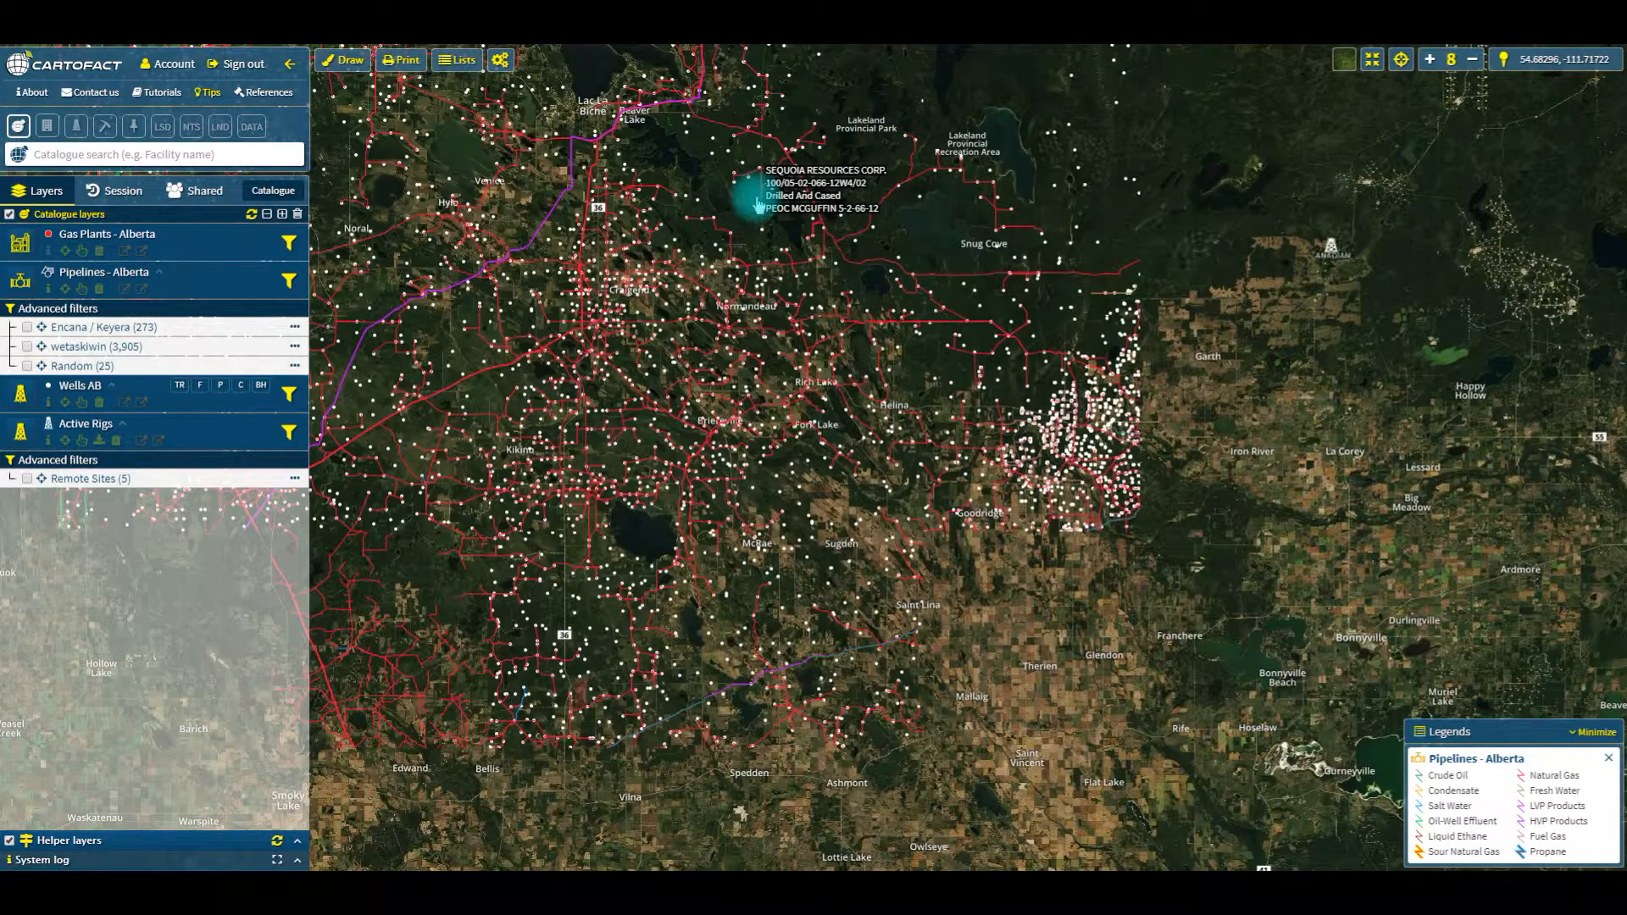
pyautogui.click(758, 204)
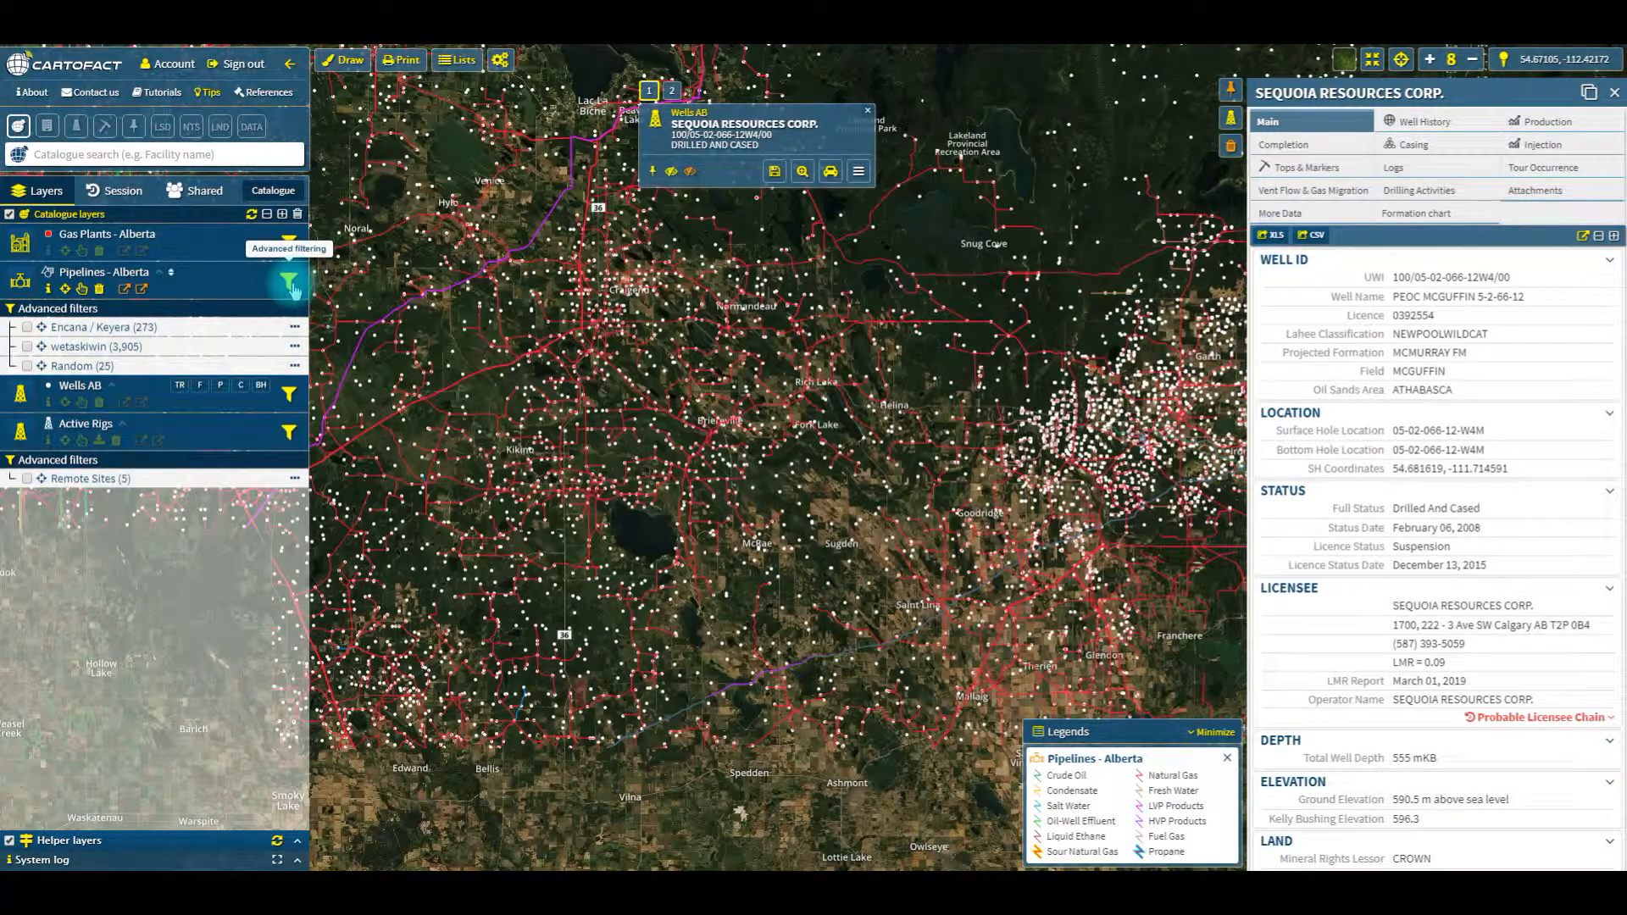
# Step: Toggle the visibility of the Pipelines - Alberta layer and hide all the catalogue layers on the map
pyautogui.click(20, 282)
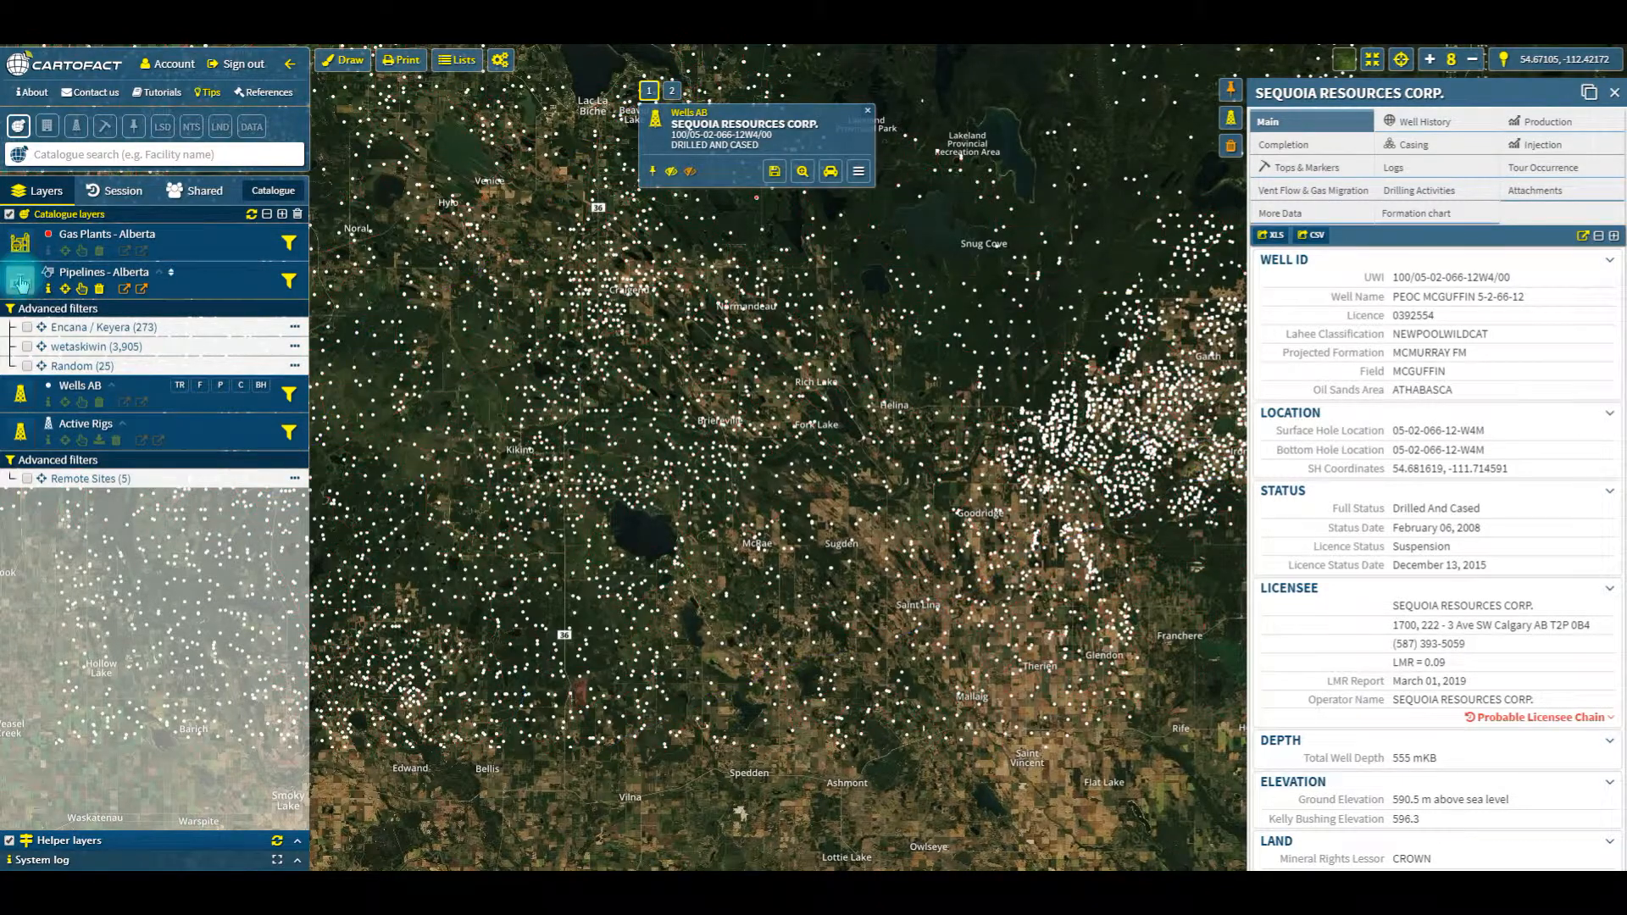
pyautogui.click(20, 282)
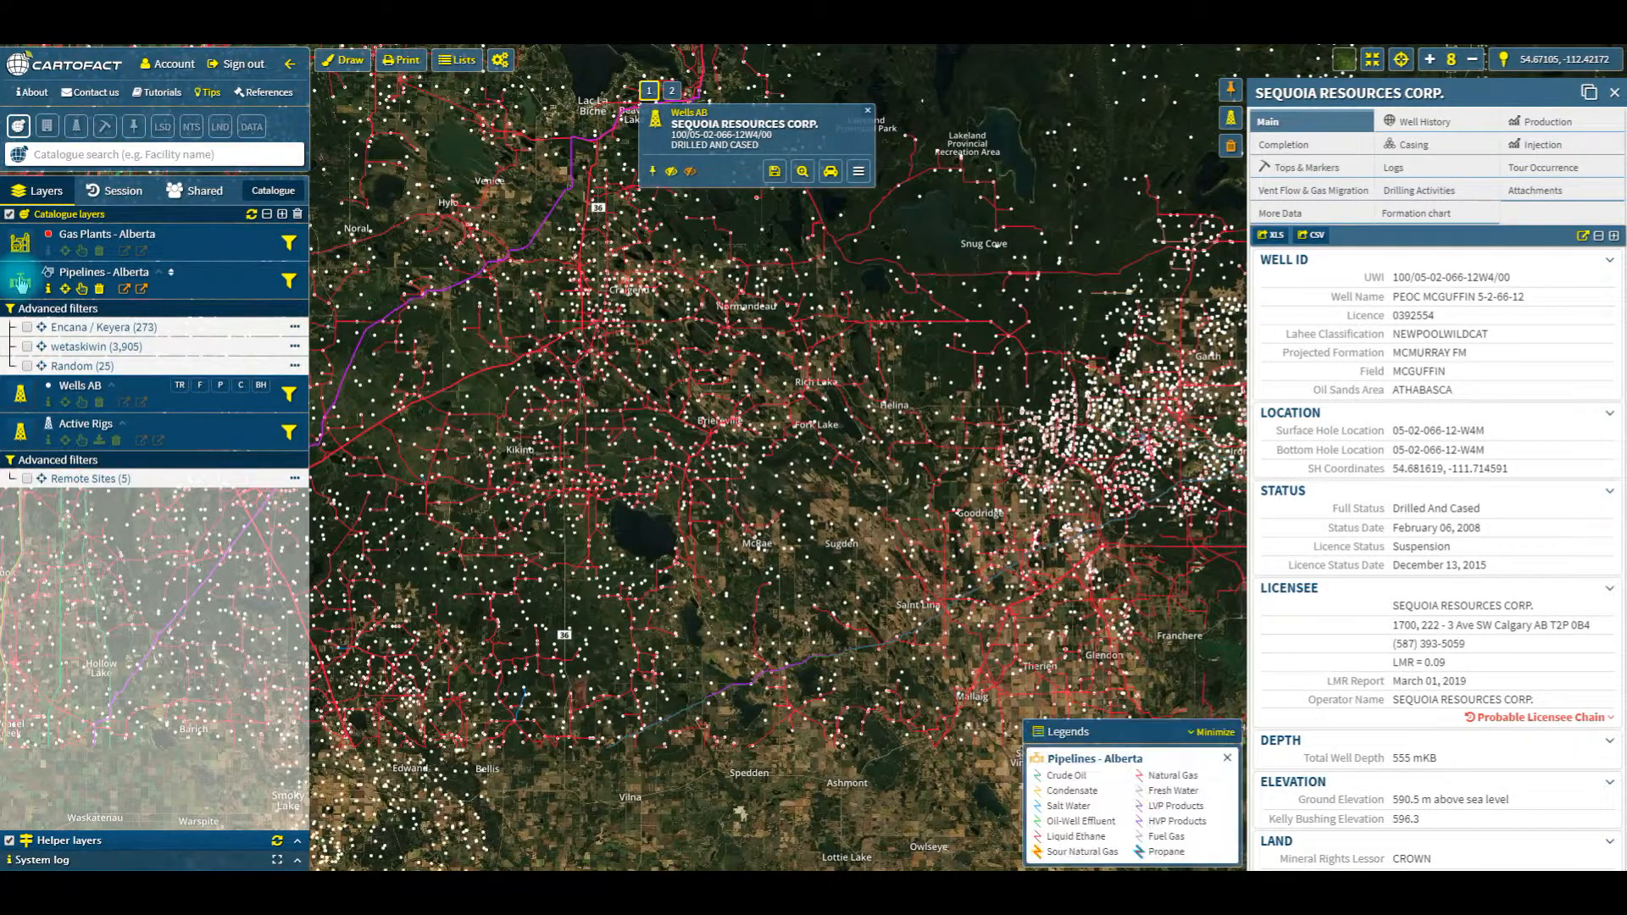
pyautogui.click(21, 282)
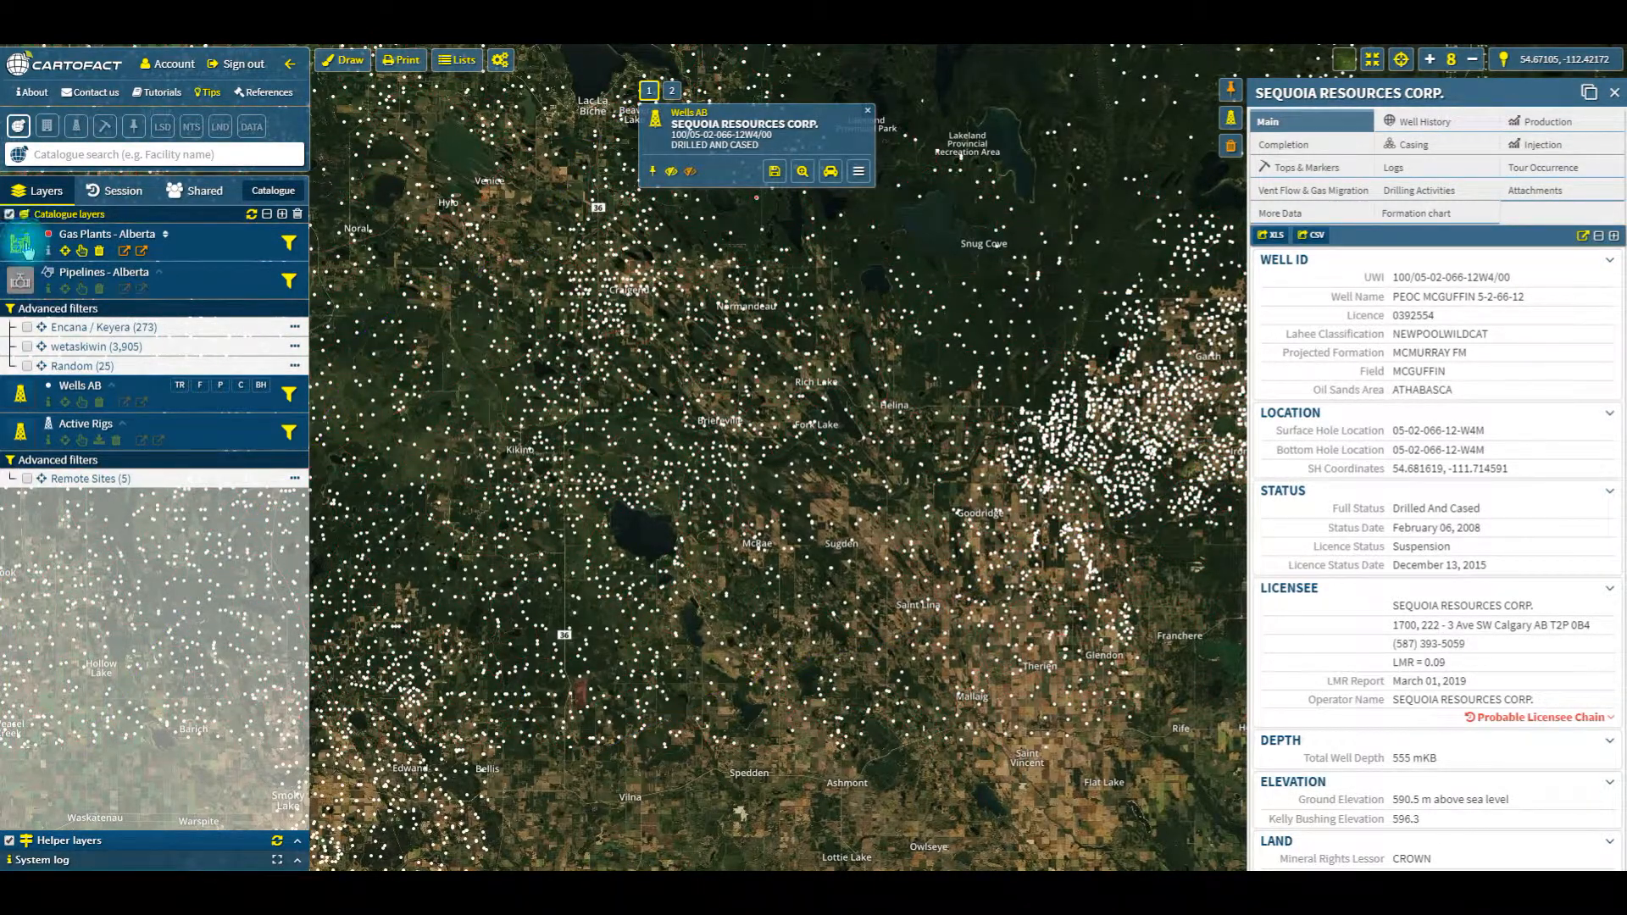
pyautogui.click(20, 393)
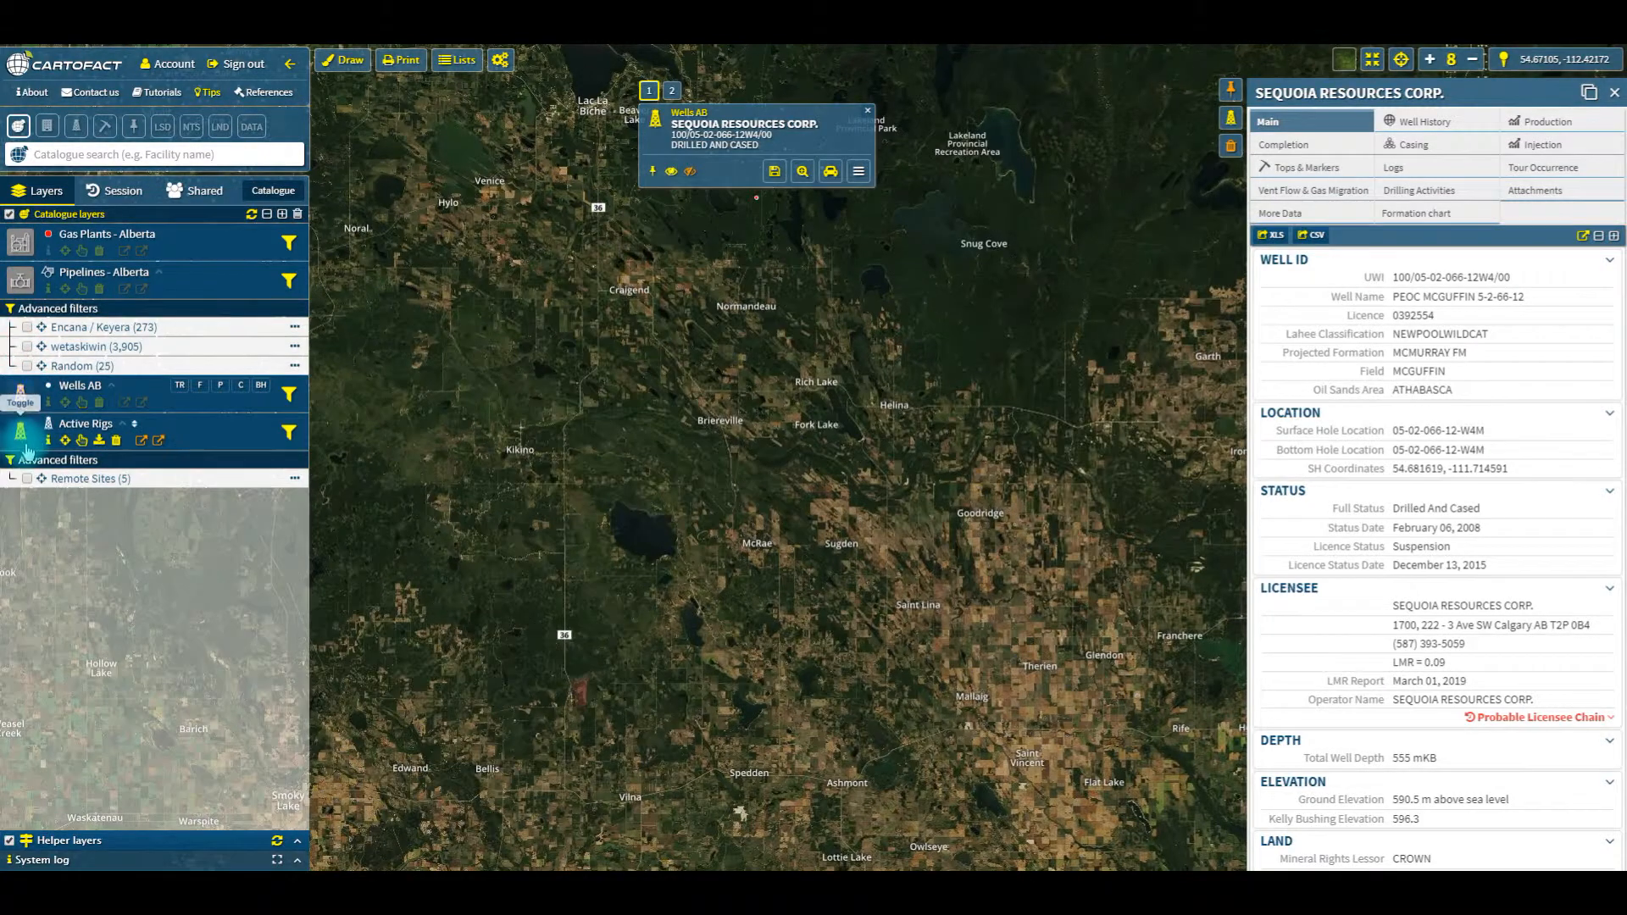
pyautogui.click(275, 191)
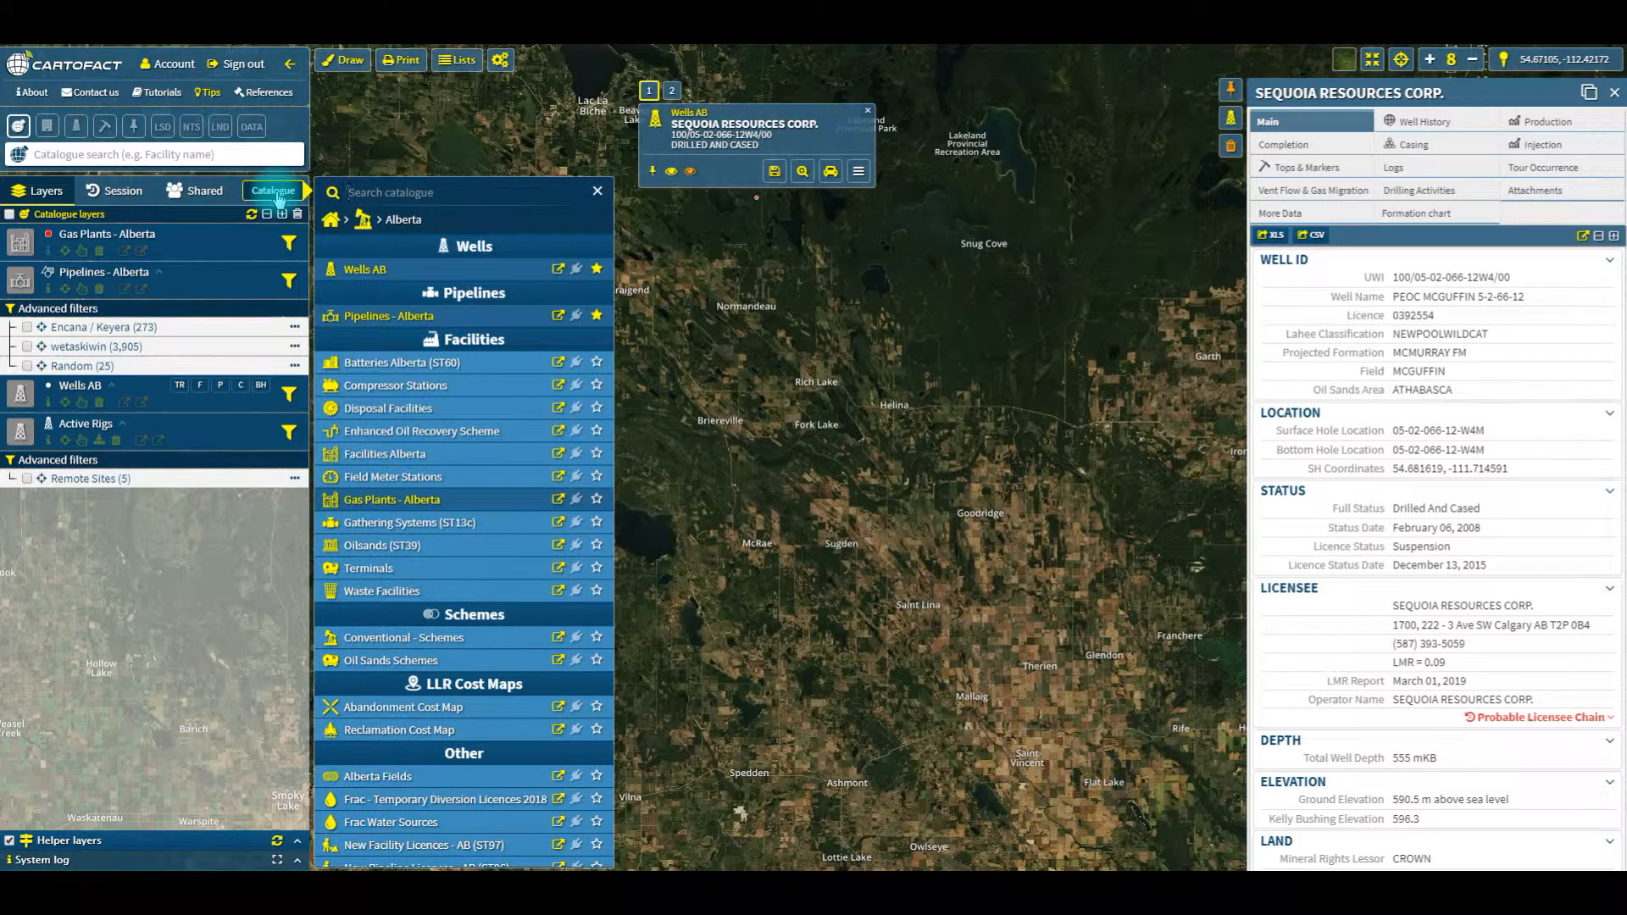
pyautogui.click(396, 190)
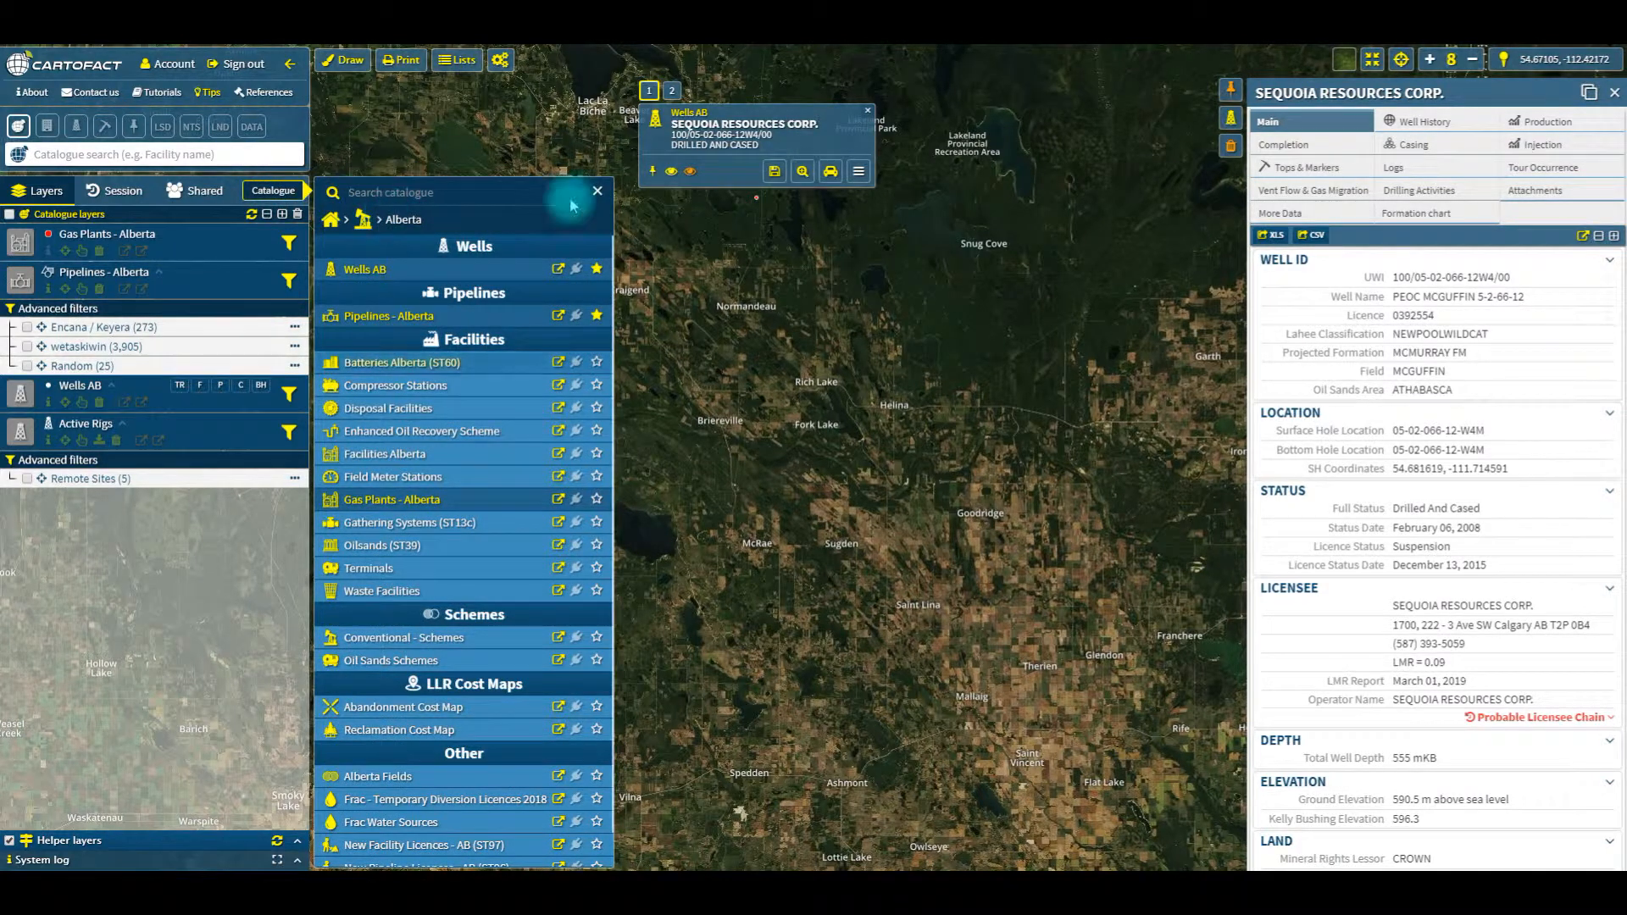
pyautogui.click(597, 191)
# Step: Remove all catalogue layers from the map
pyautogui.click(295, 217)
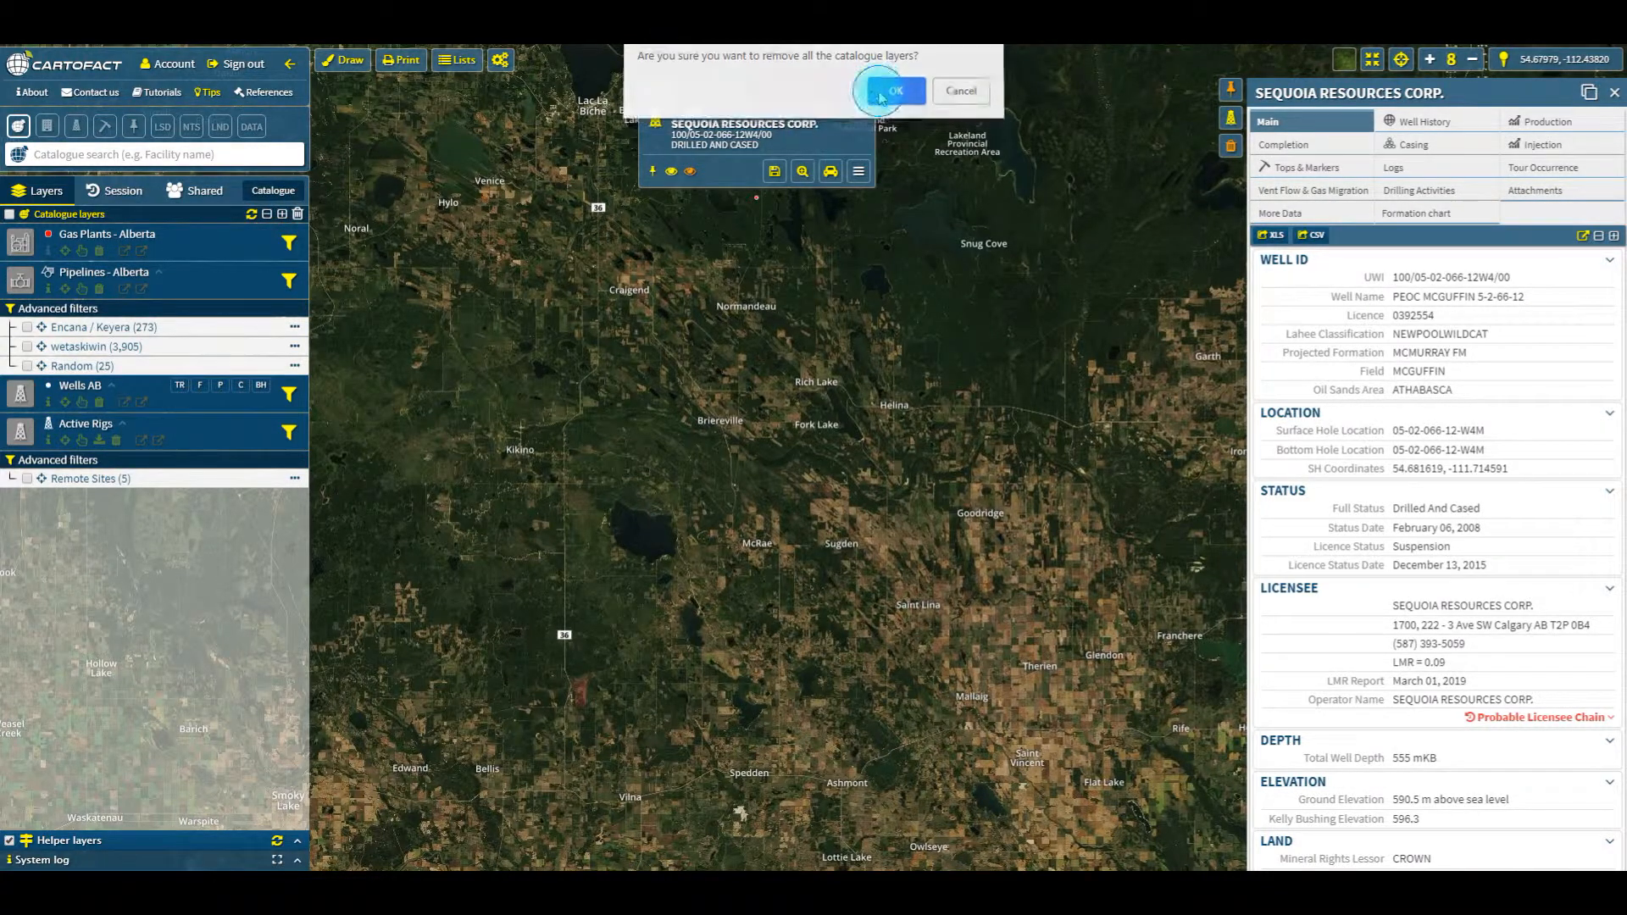
pyautogui.click(892, 95)
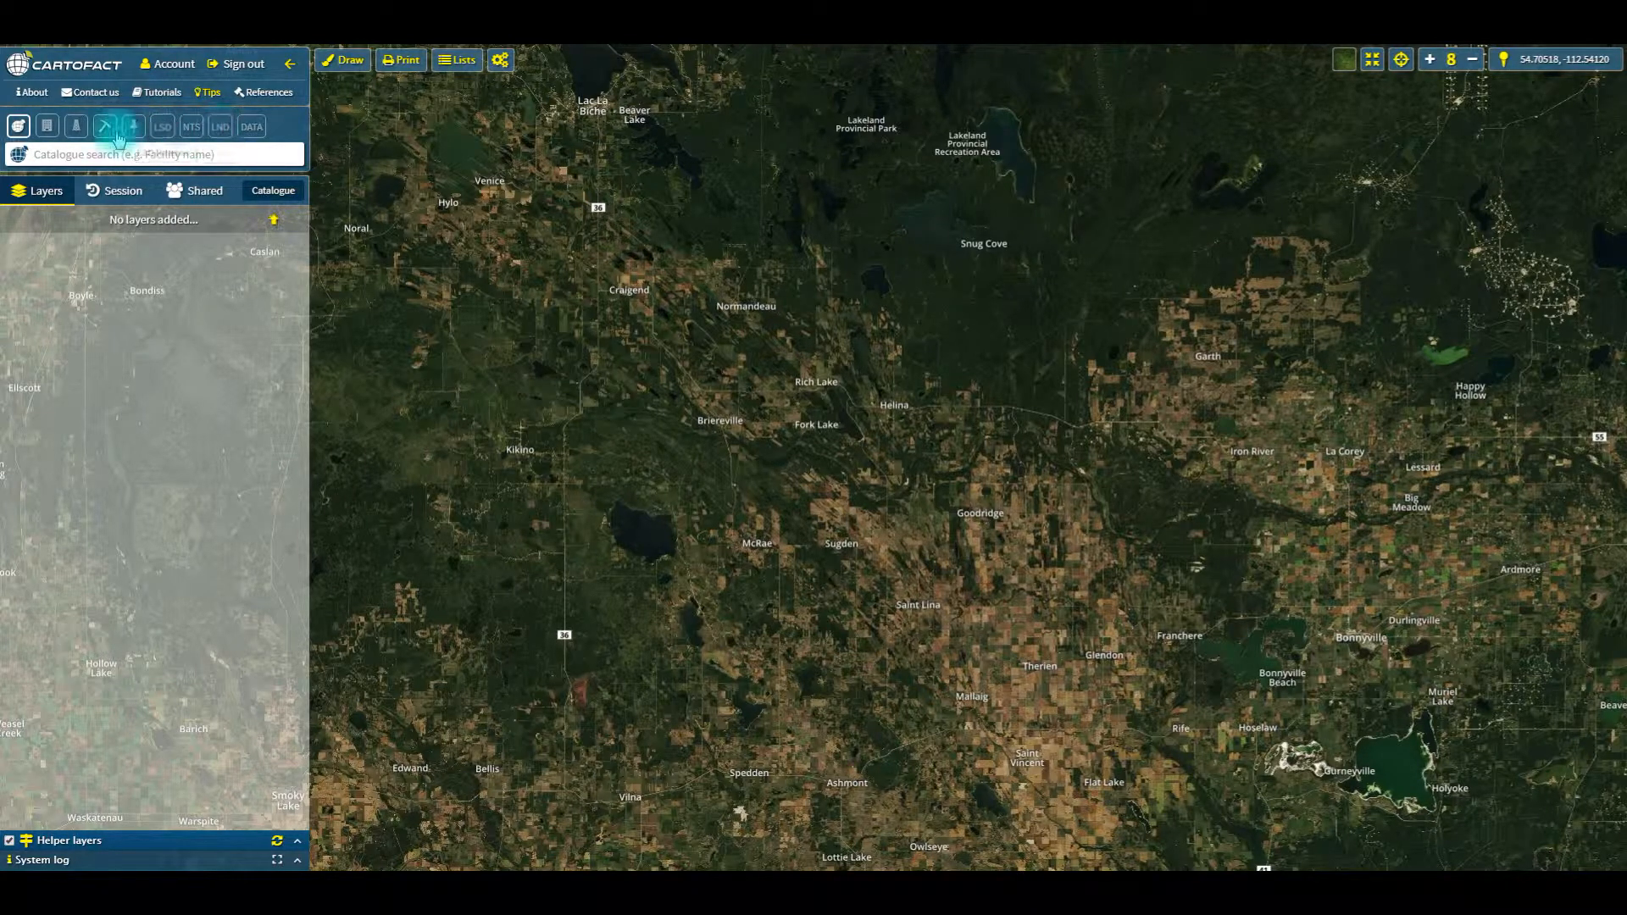
# Step: Search the BC wells for identifier 32002 and close the found well's details and map popup
pyautogui.click(75, 127)
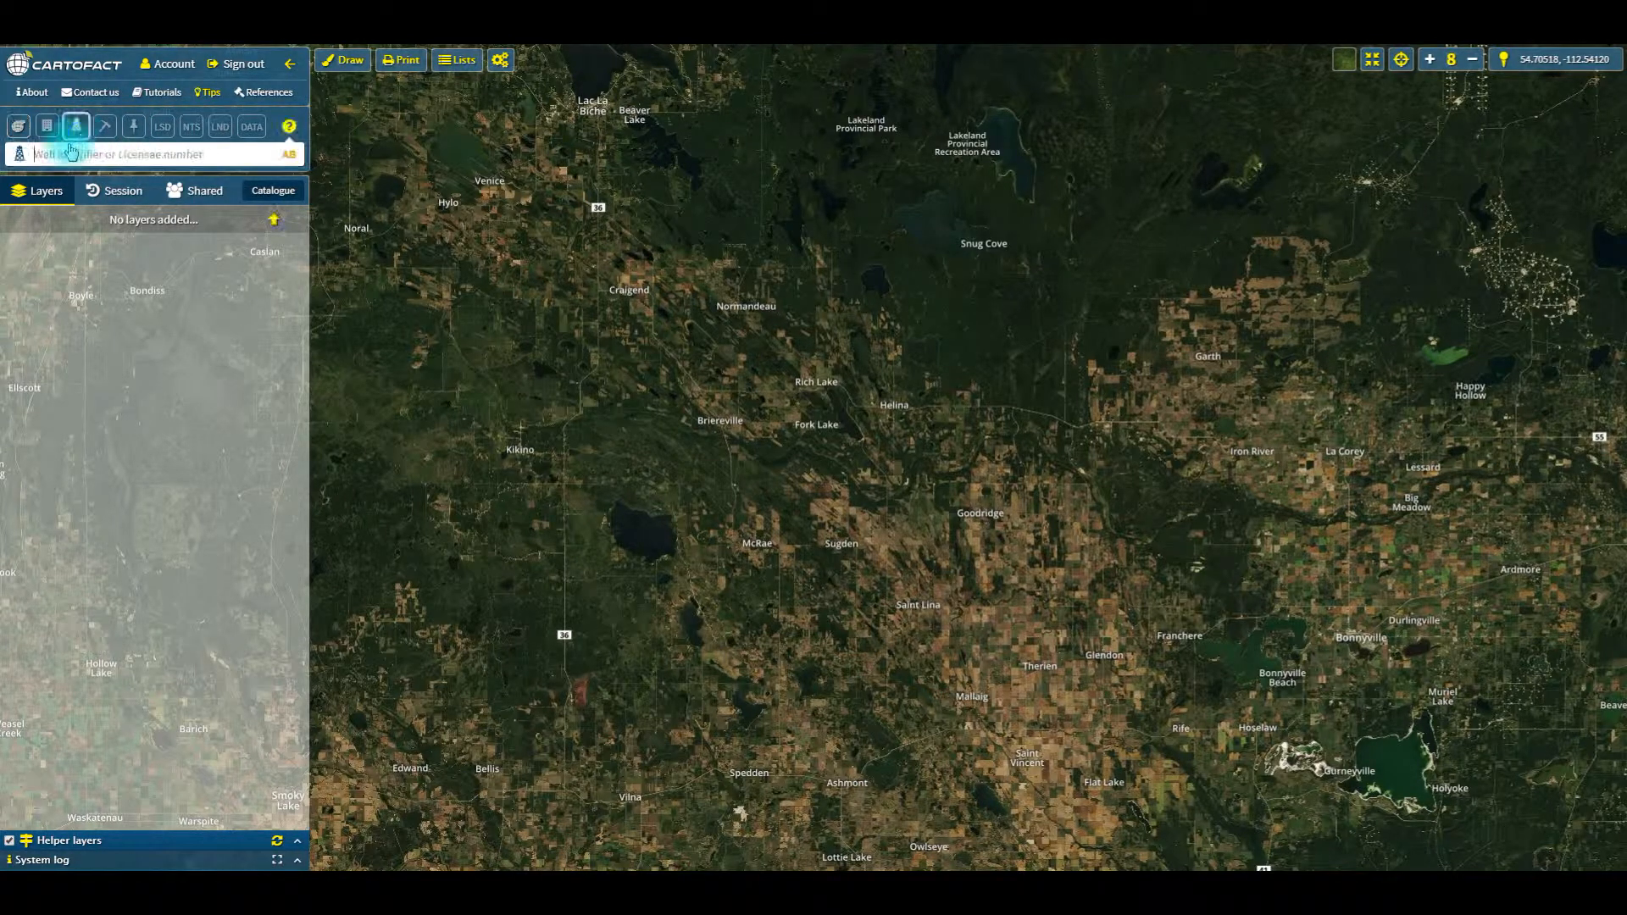
pyautogui.click(61, 153)
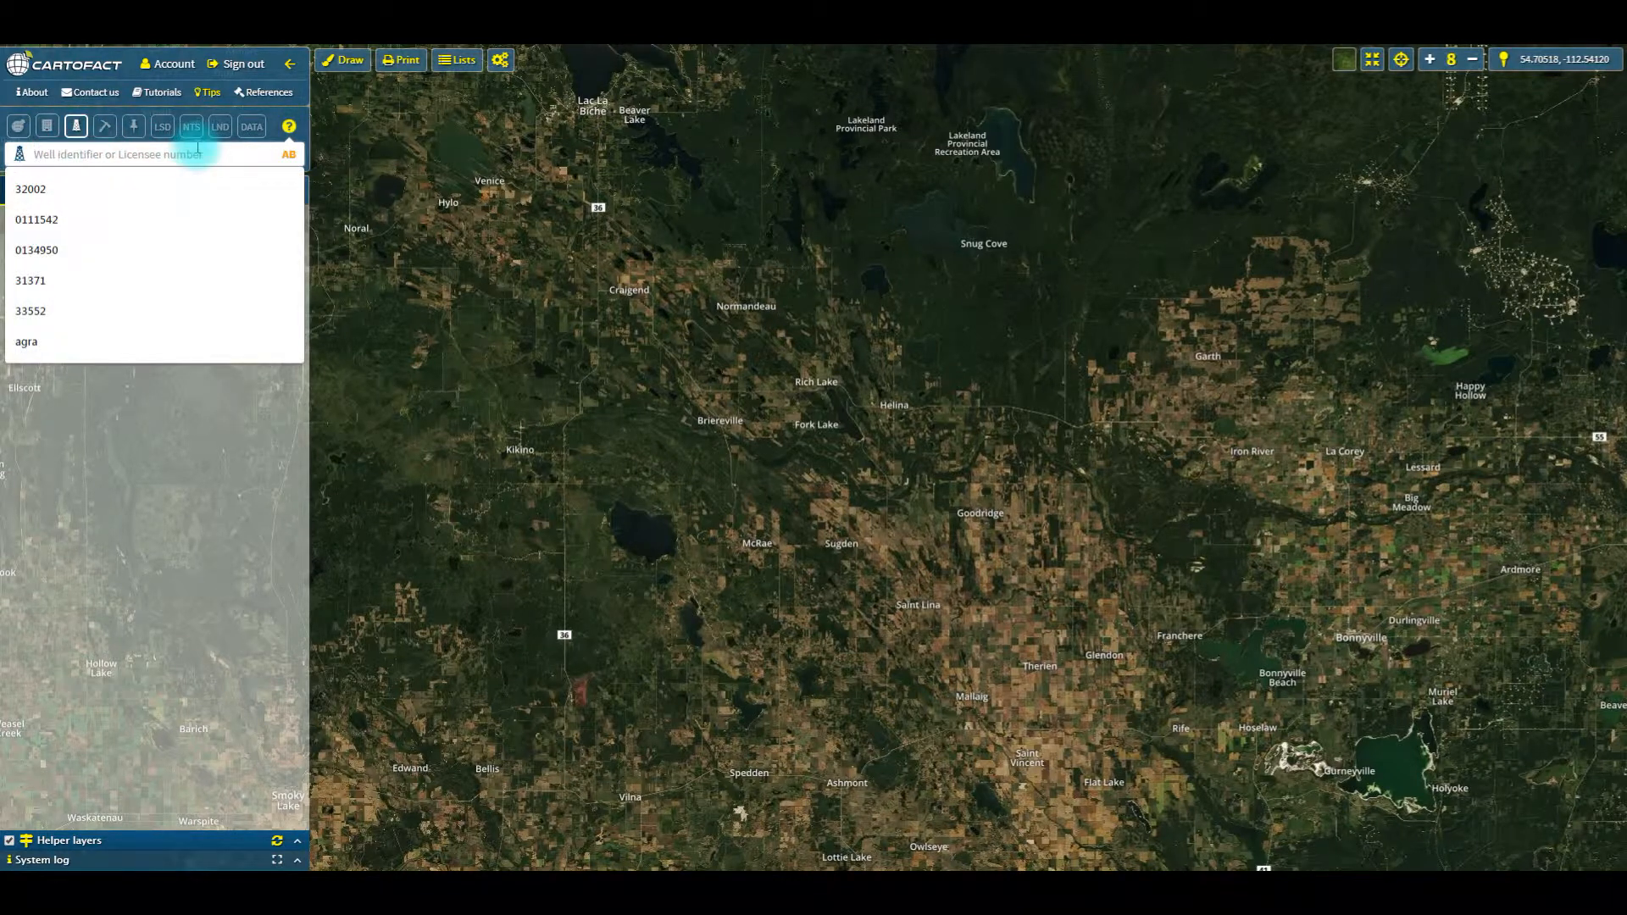
pyautogui.write('32002')
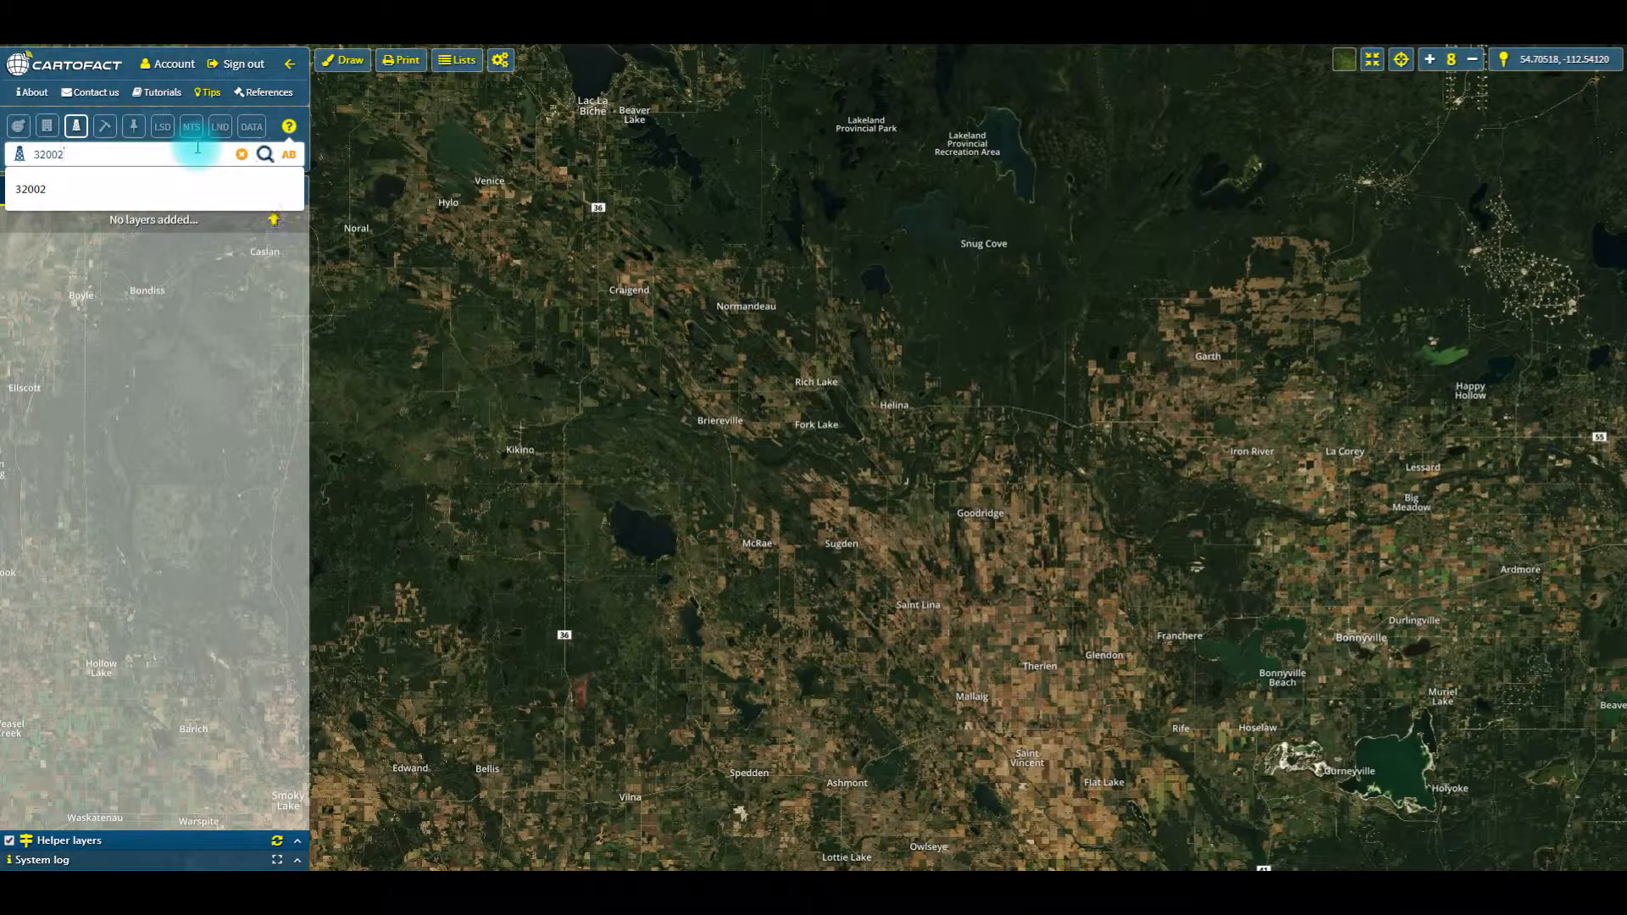
pyautogui.click(289, 155)
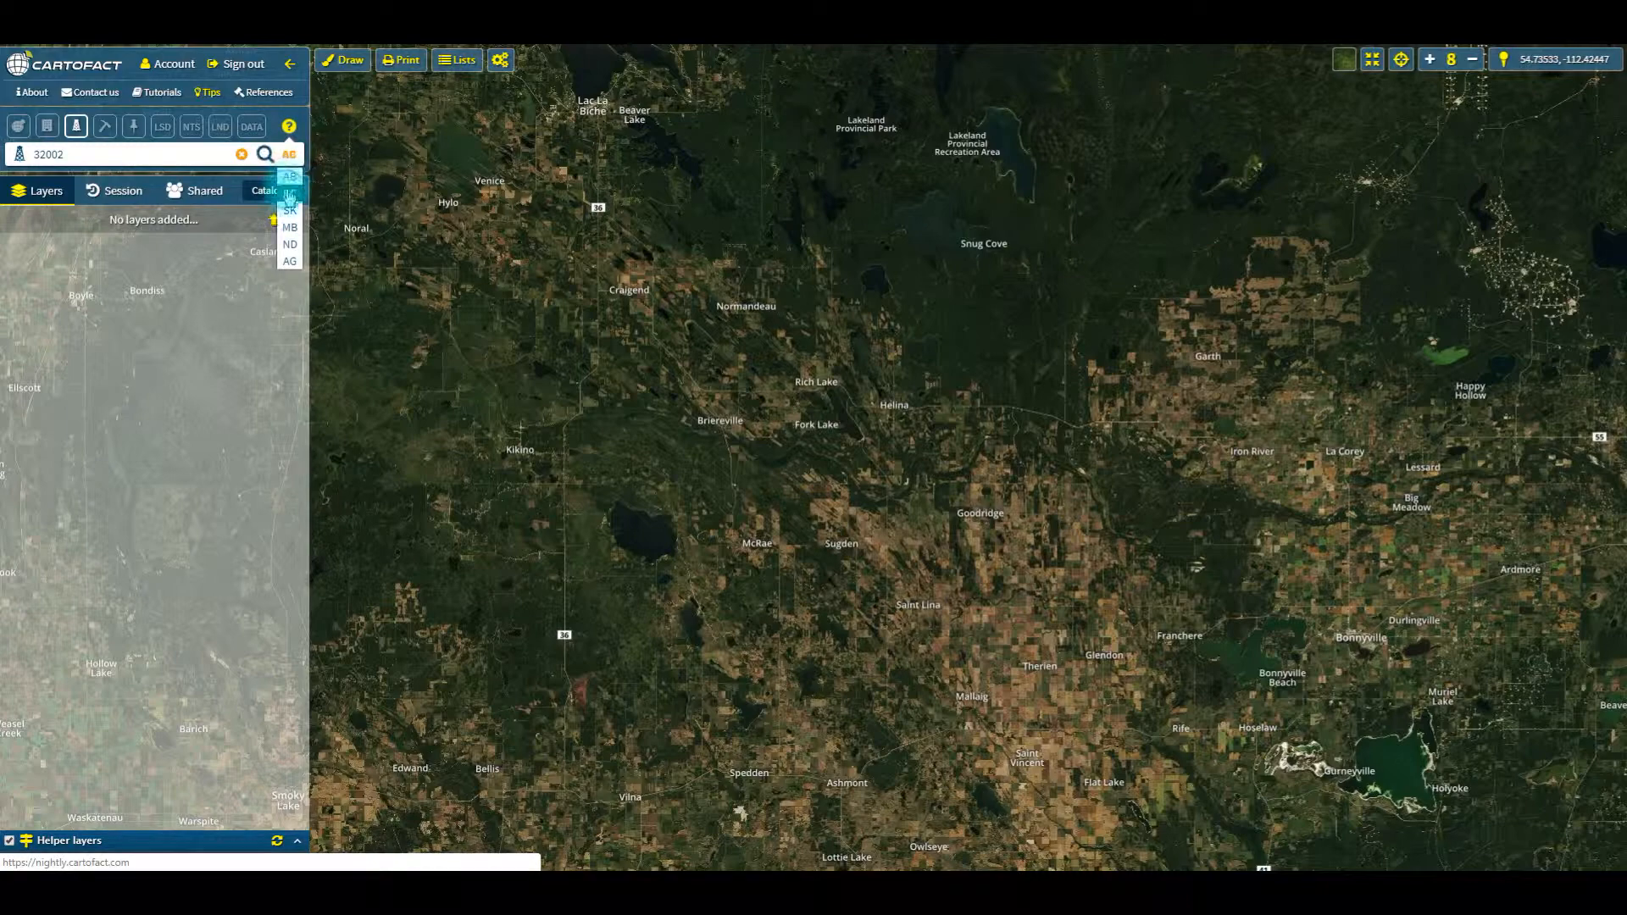
pyautogui.click(289, 194)
pyautogui.click(265, 156)
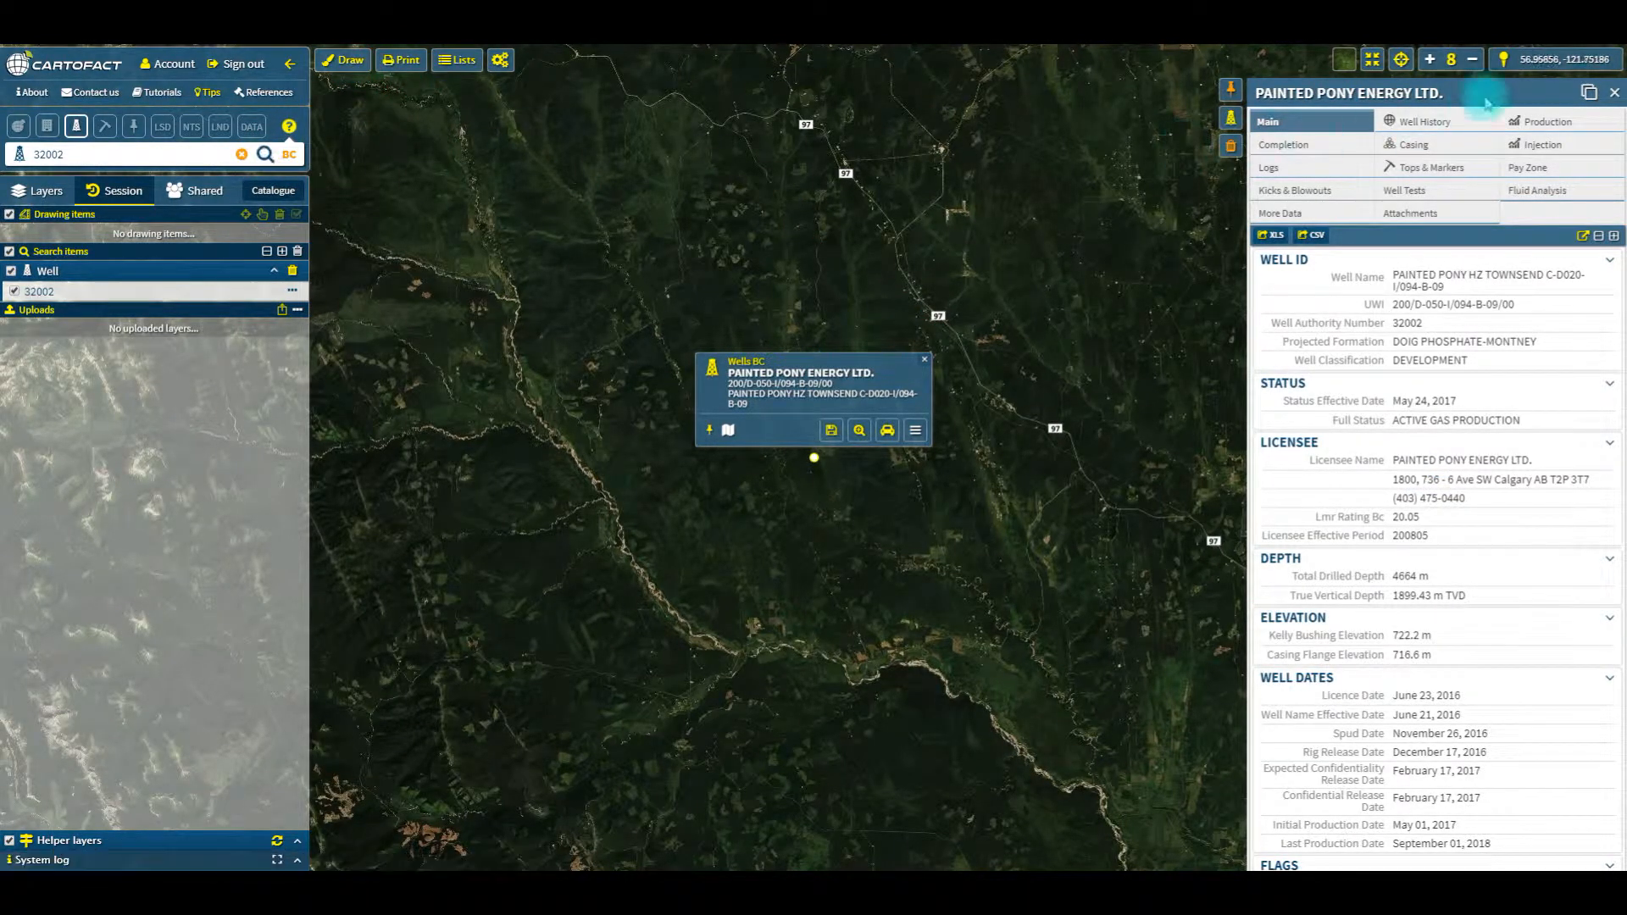
pyautogui.click(1614, 92)
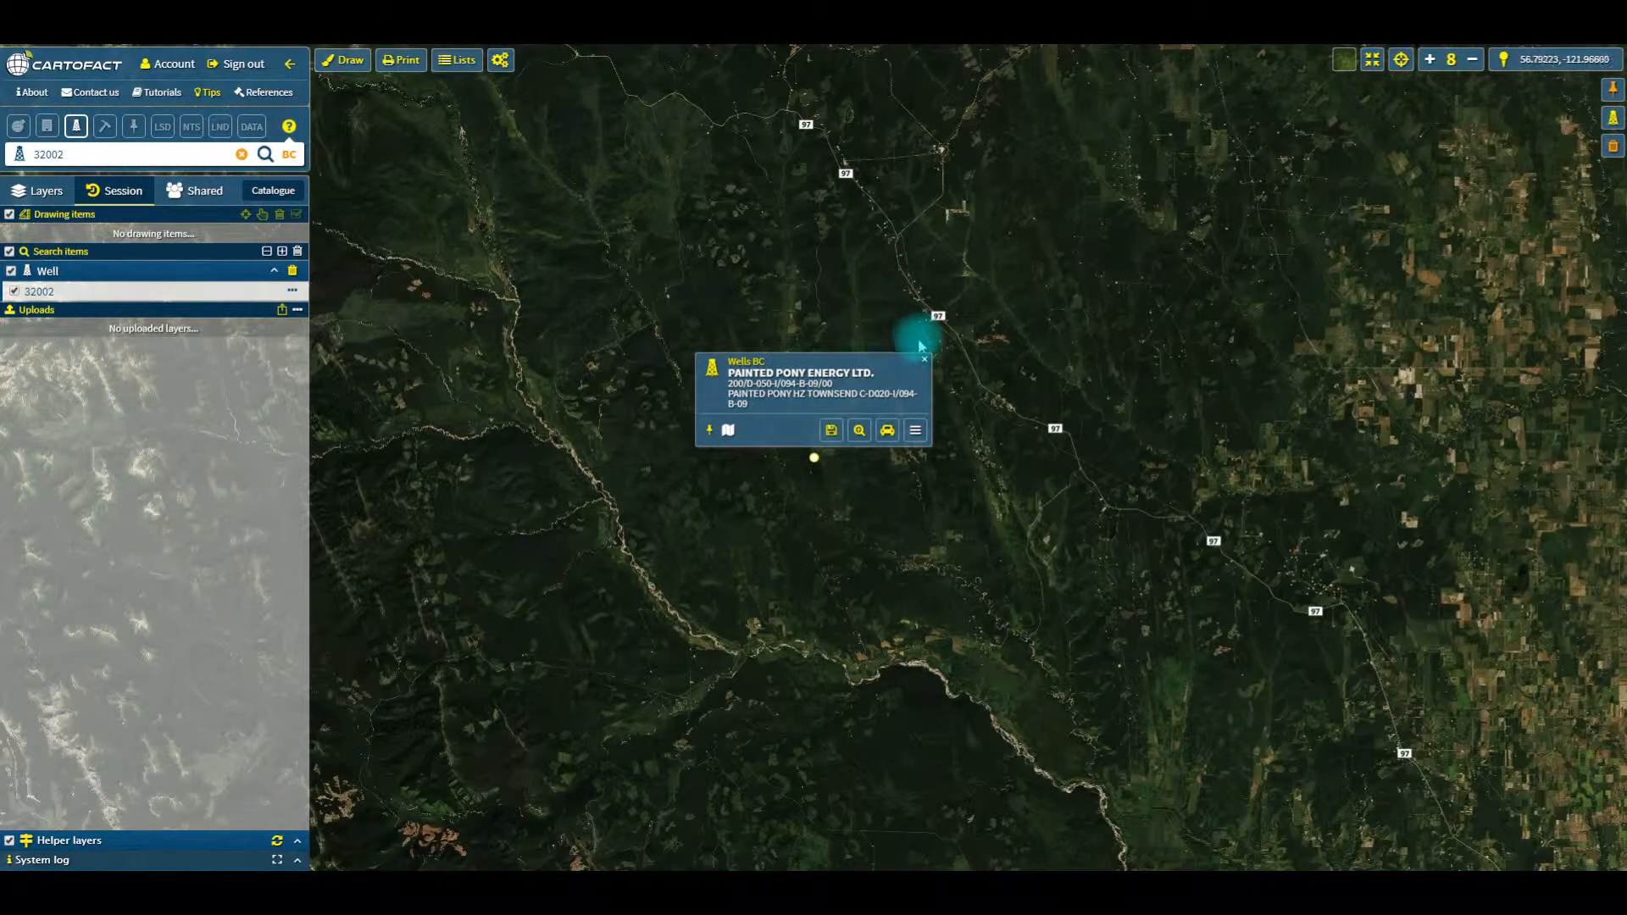
pyautogui.click(924, 359)
# Step: Draw a green pin point on the map beside the small clearing at the north end of the access road
pyautogui.moveTo(887, 447); pyautogui.dragTo(788, 407)
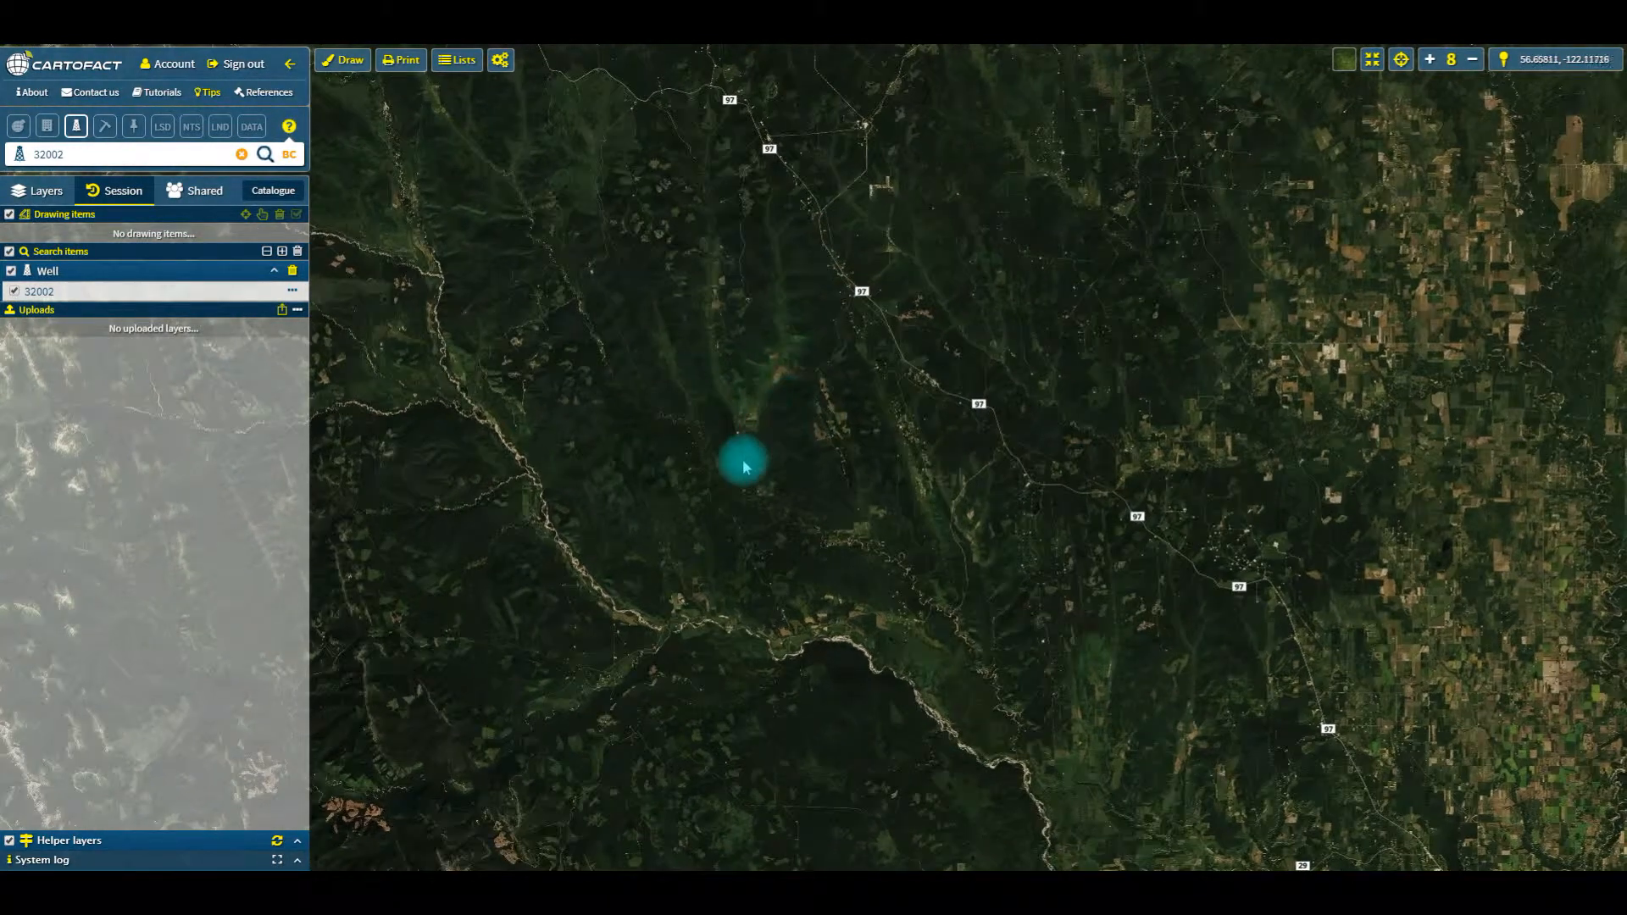
pyautogui.scroll(1, 745, 458)
pyautogui.scroll(1, 728, 428)
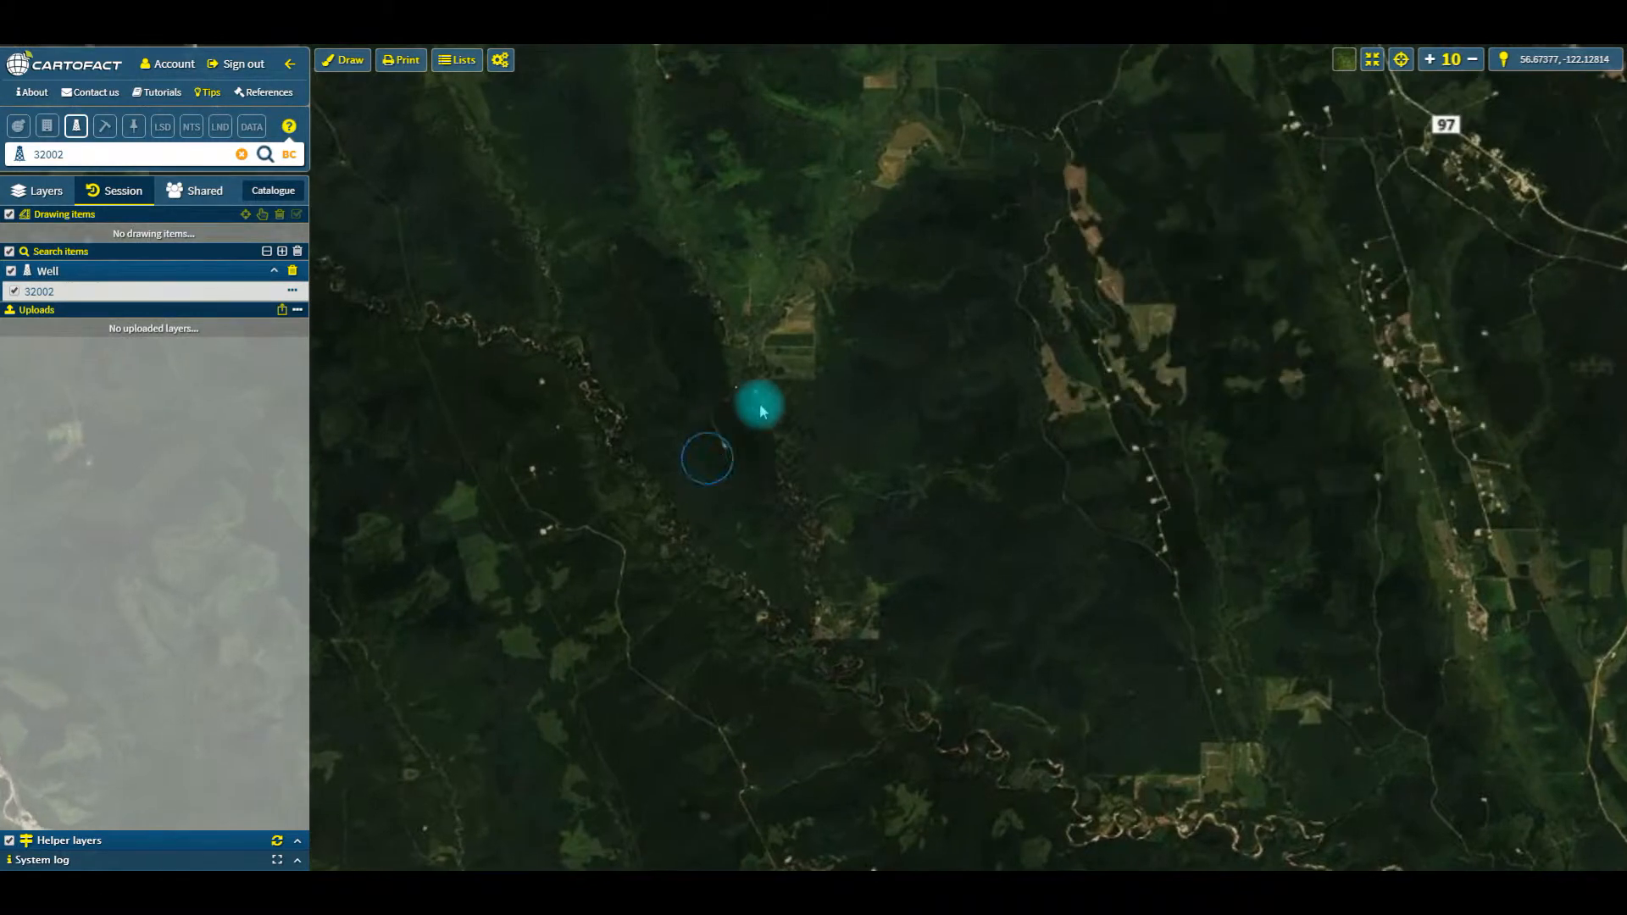
pyautogui.moveTo(791, 374); pyautogui.dragTo(1234, 257)
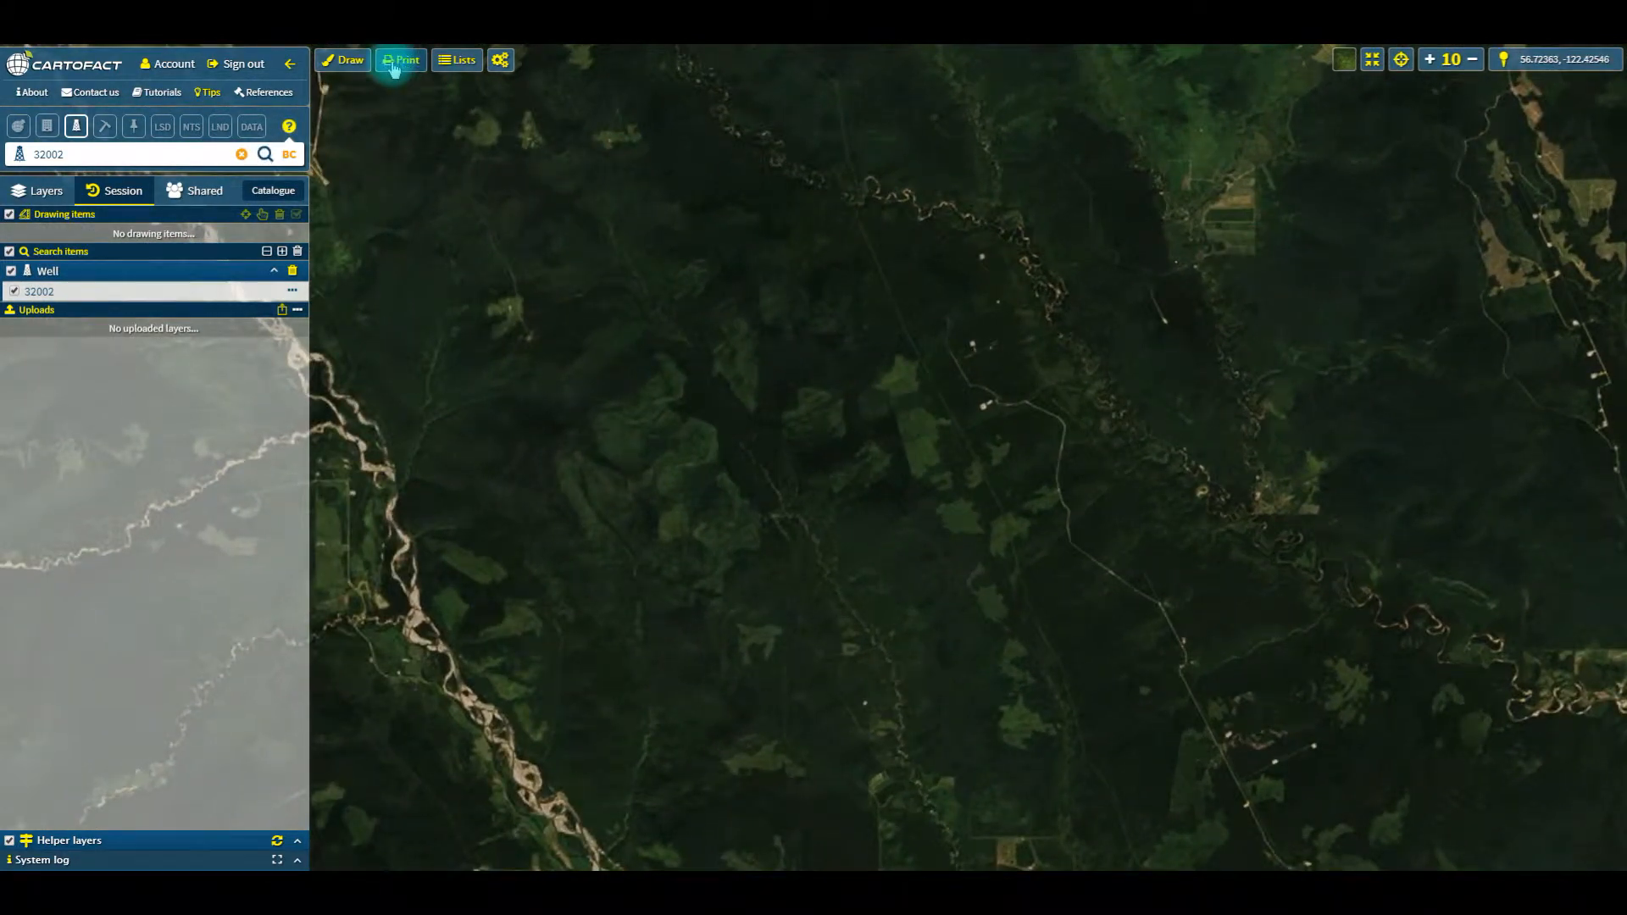
pyautogui.click(330, 64)
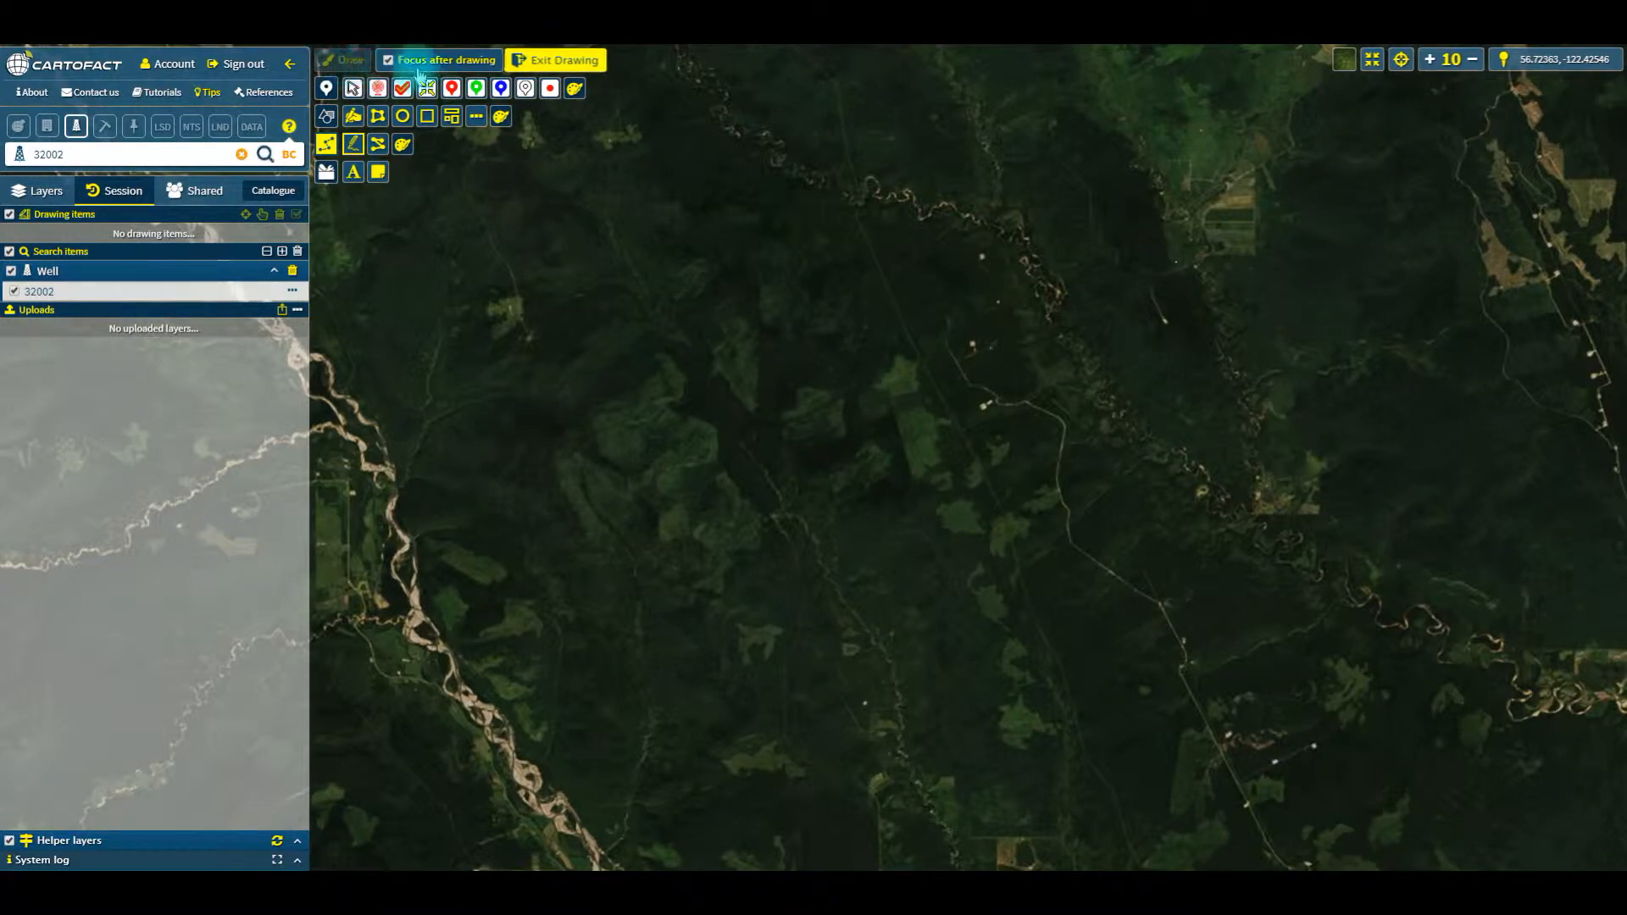
pyautogui.click(475, 89)
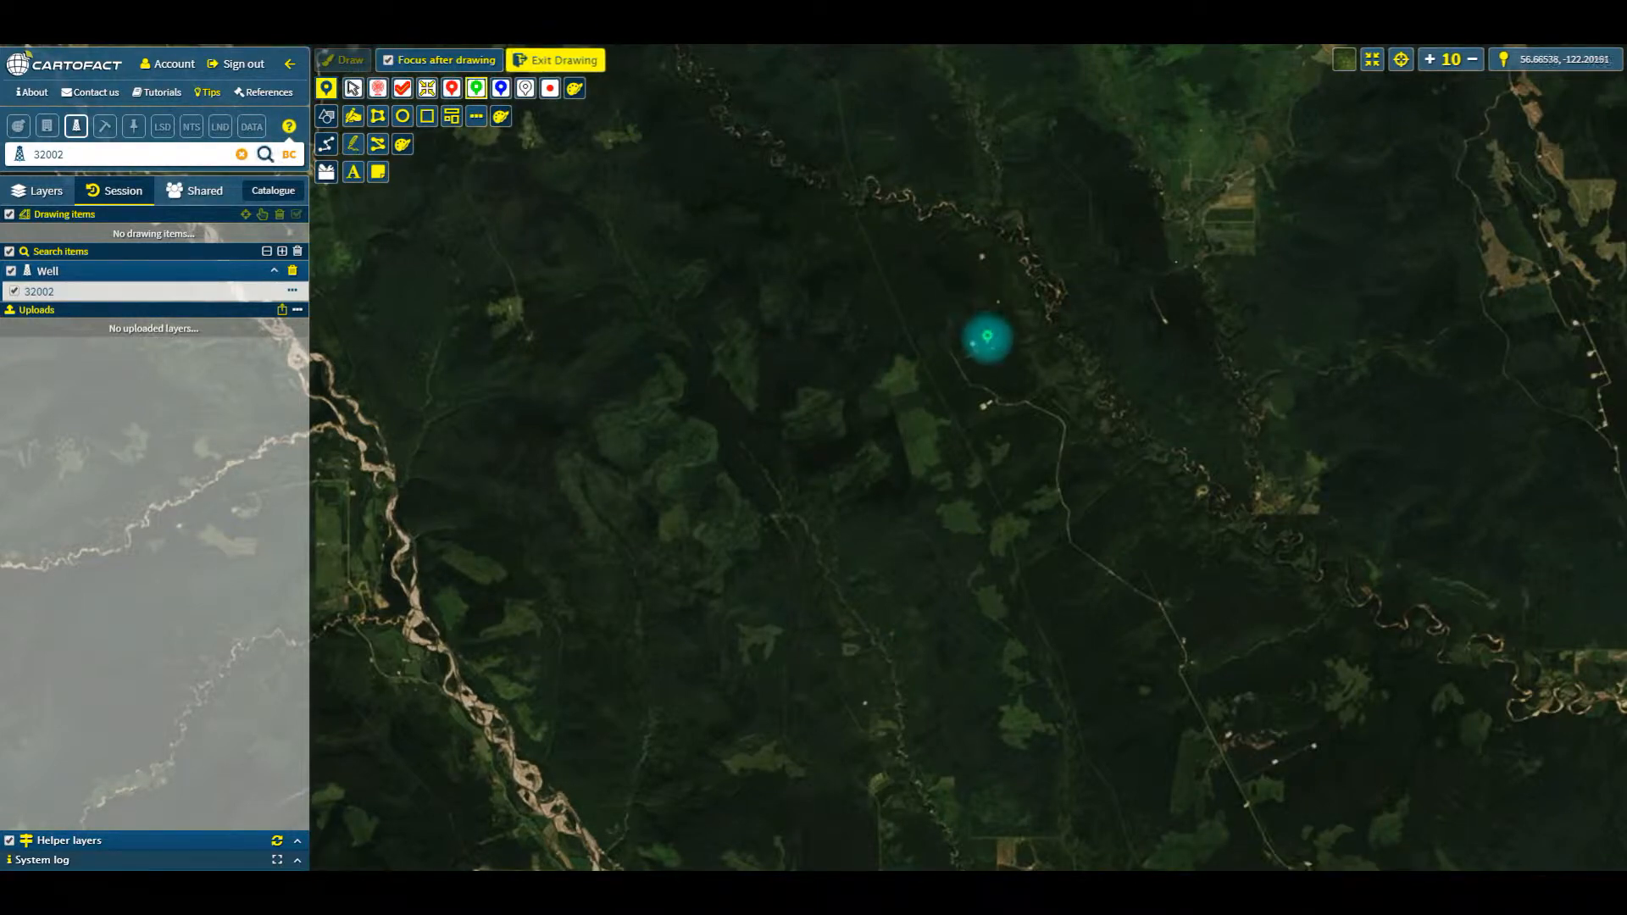
pyautogui.click(987, 347)
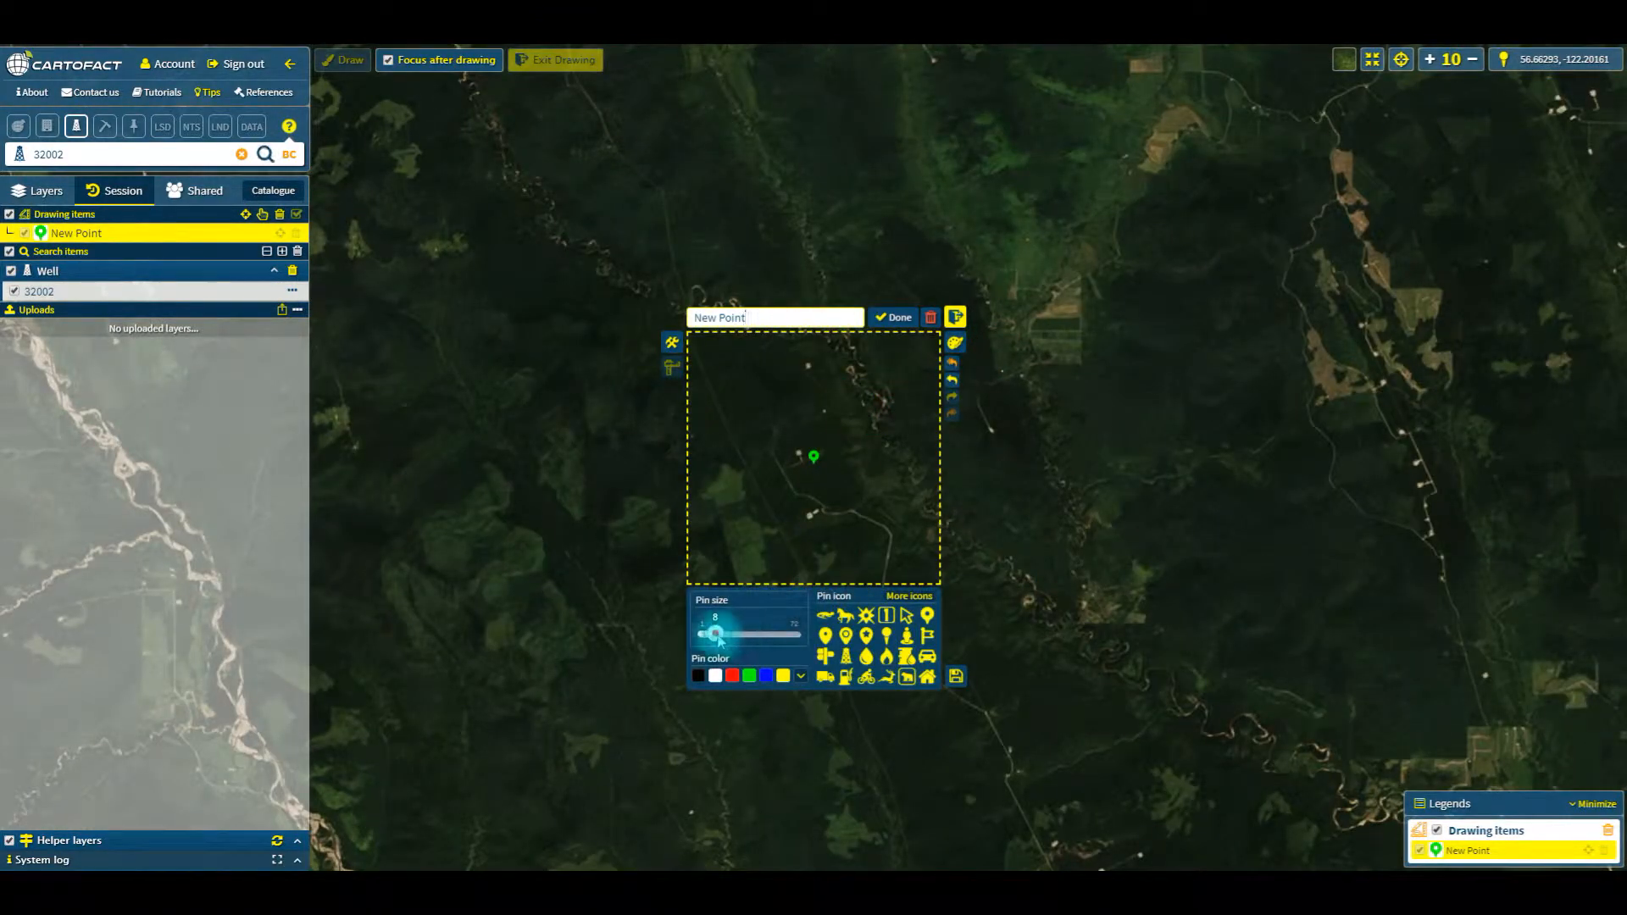
# Step: Set the new point's pin size to 31 and its colour to red, and move it slightly northwest
pyautogui.moveTo(739, 638); pyautogui.dragTo(745, 637)
pyautogui.click(732, 676)
pyautogui.click(674, 342)
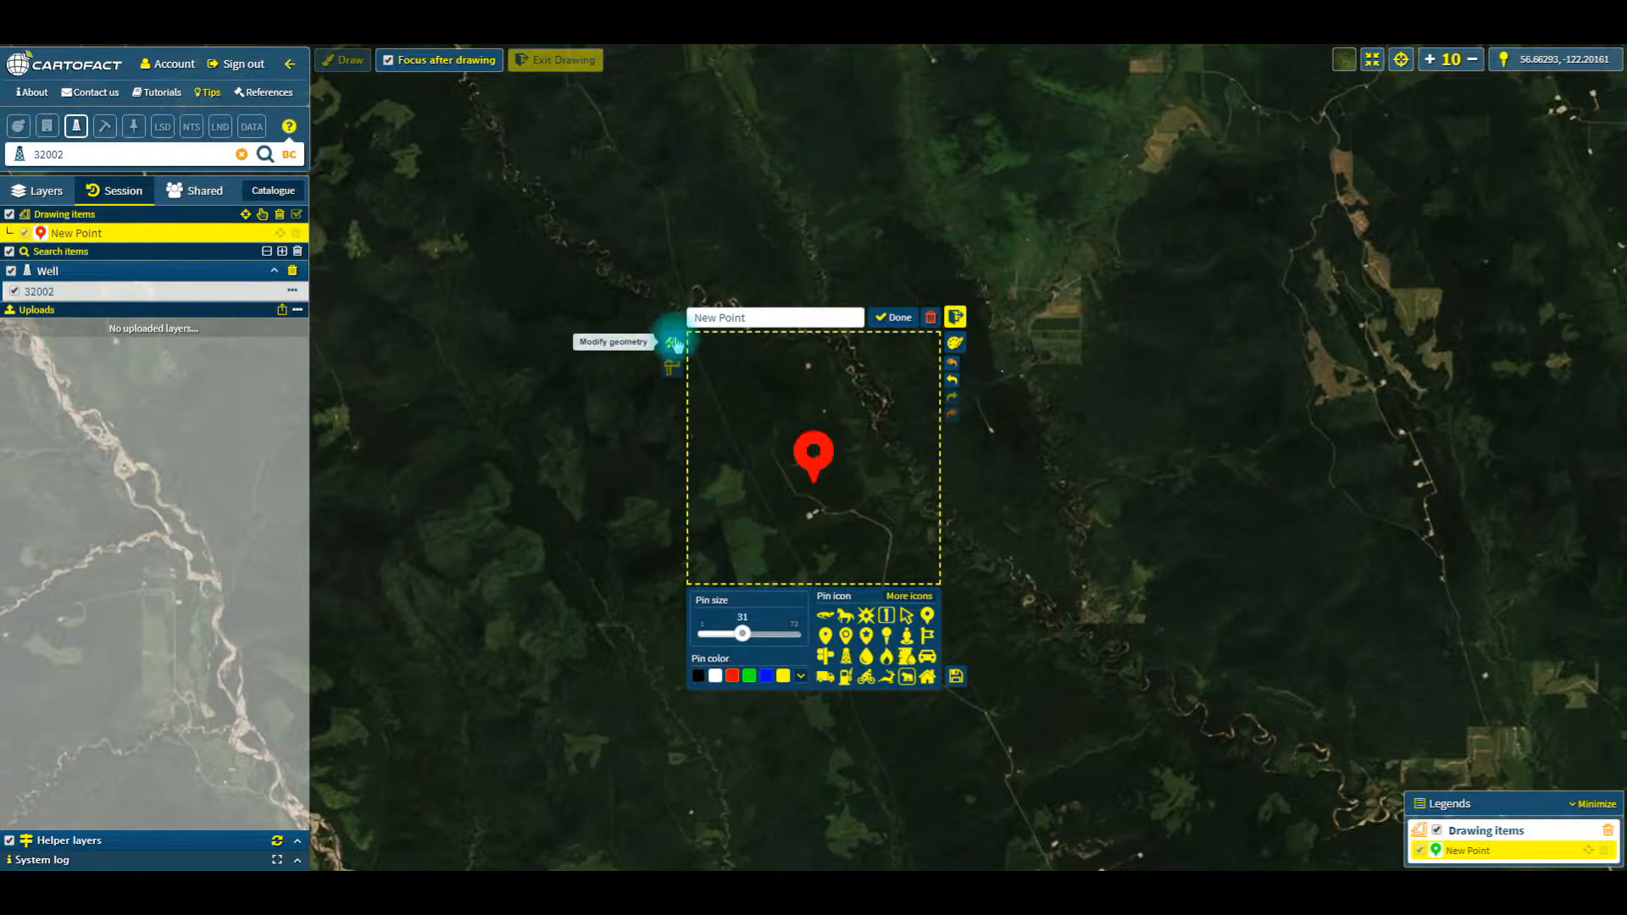
pyautogui.click(675, 343)
pyautogui.moveTo(776, 457); pyautogui.dragTo(755, 435)
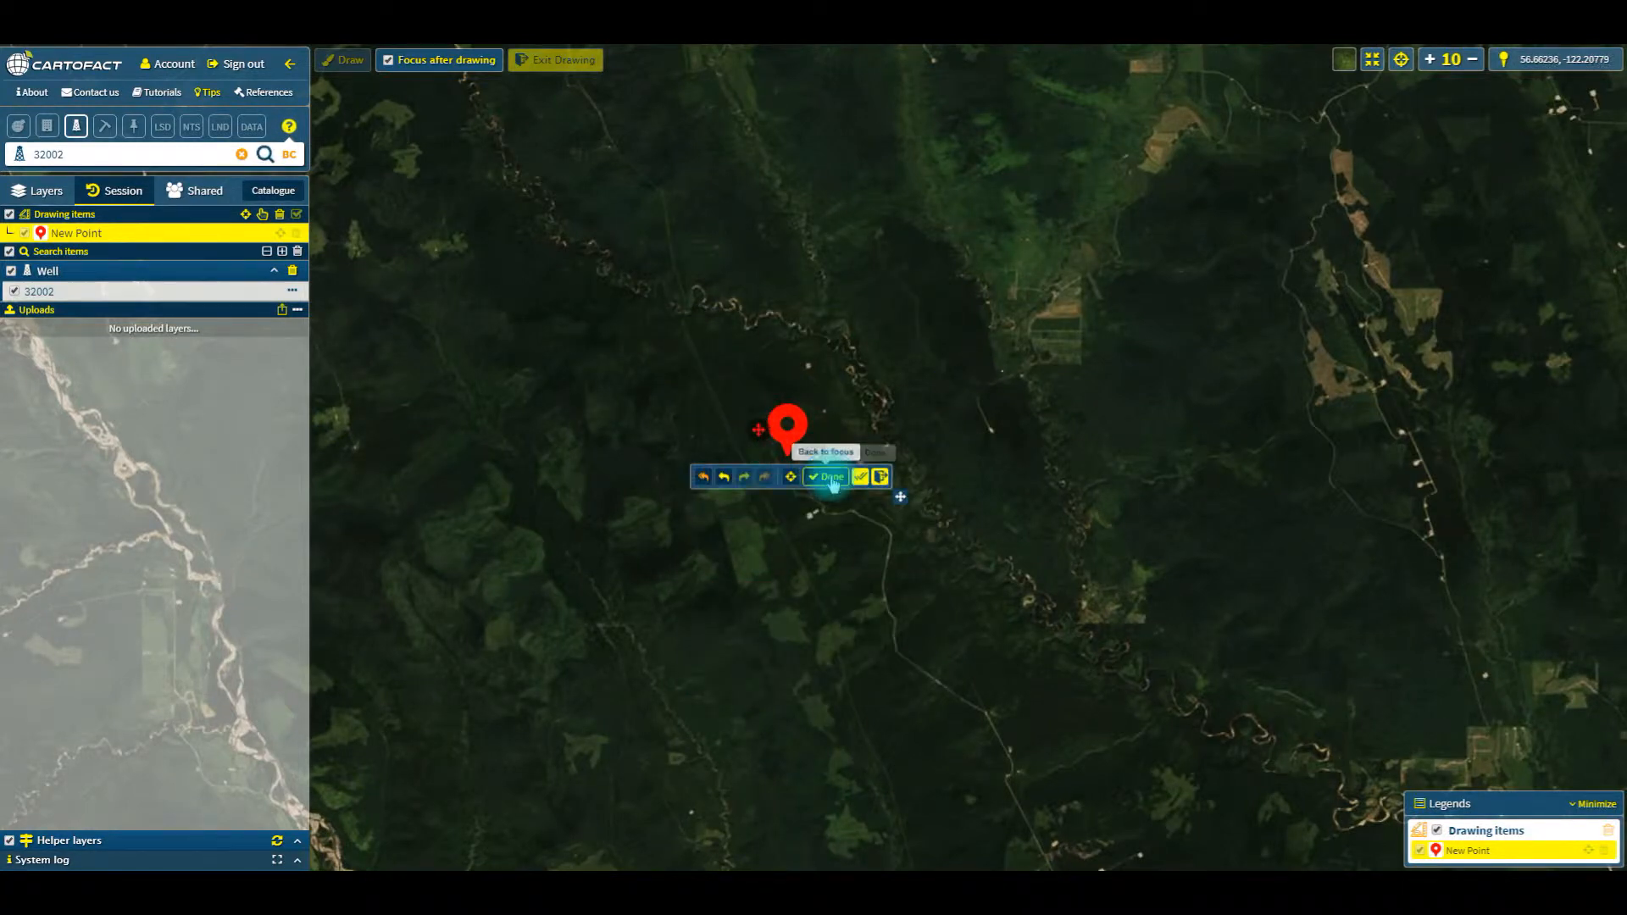
pyautogui.click(857, 471)
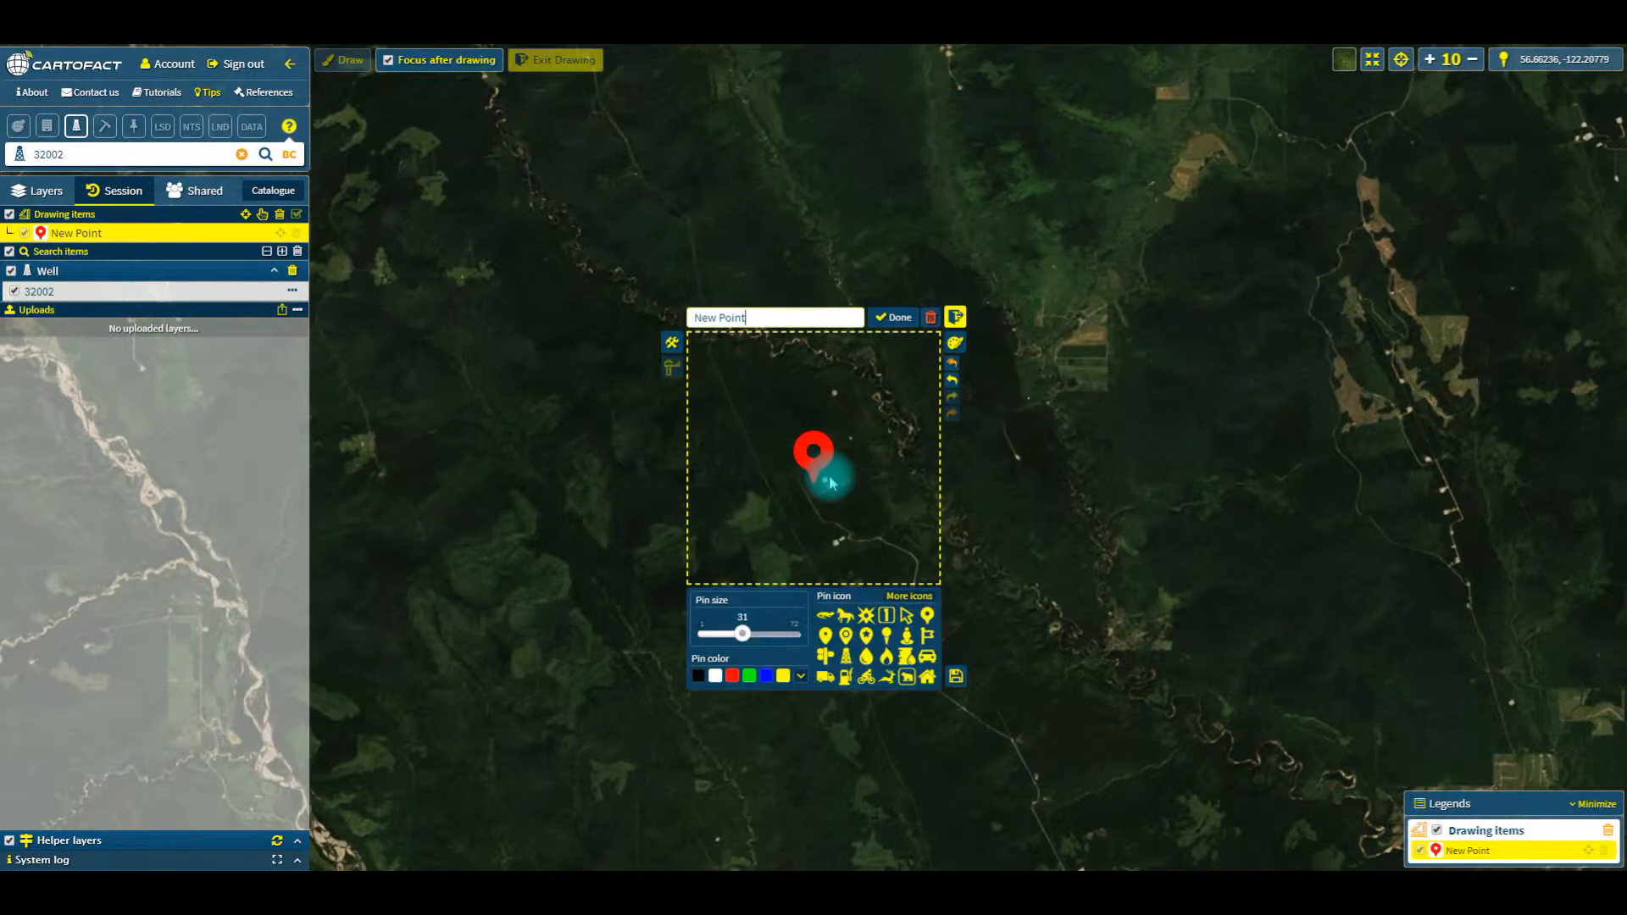
pyautogui.click(900, 320)
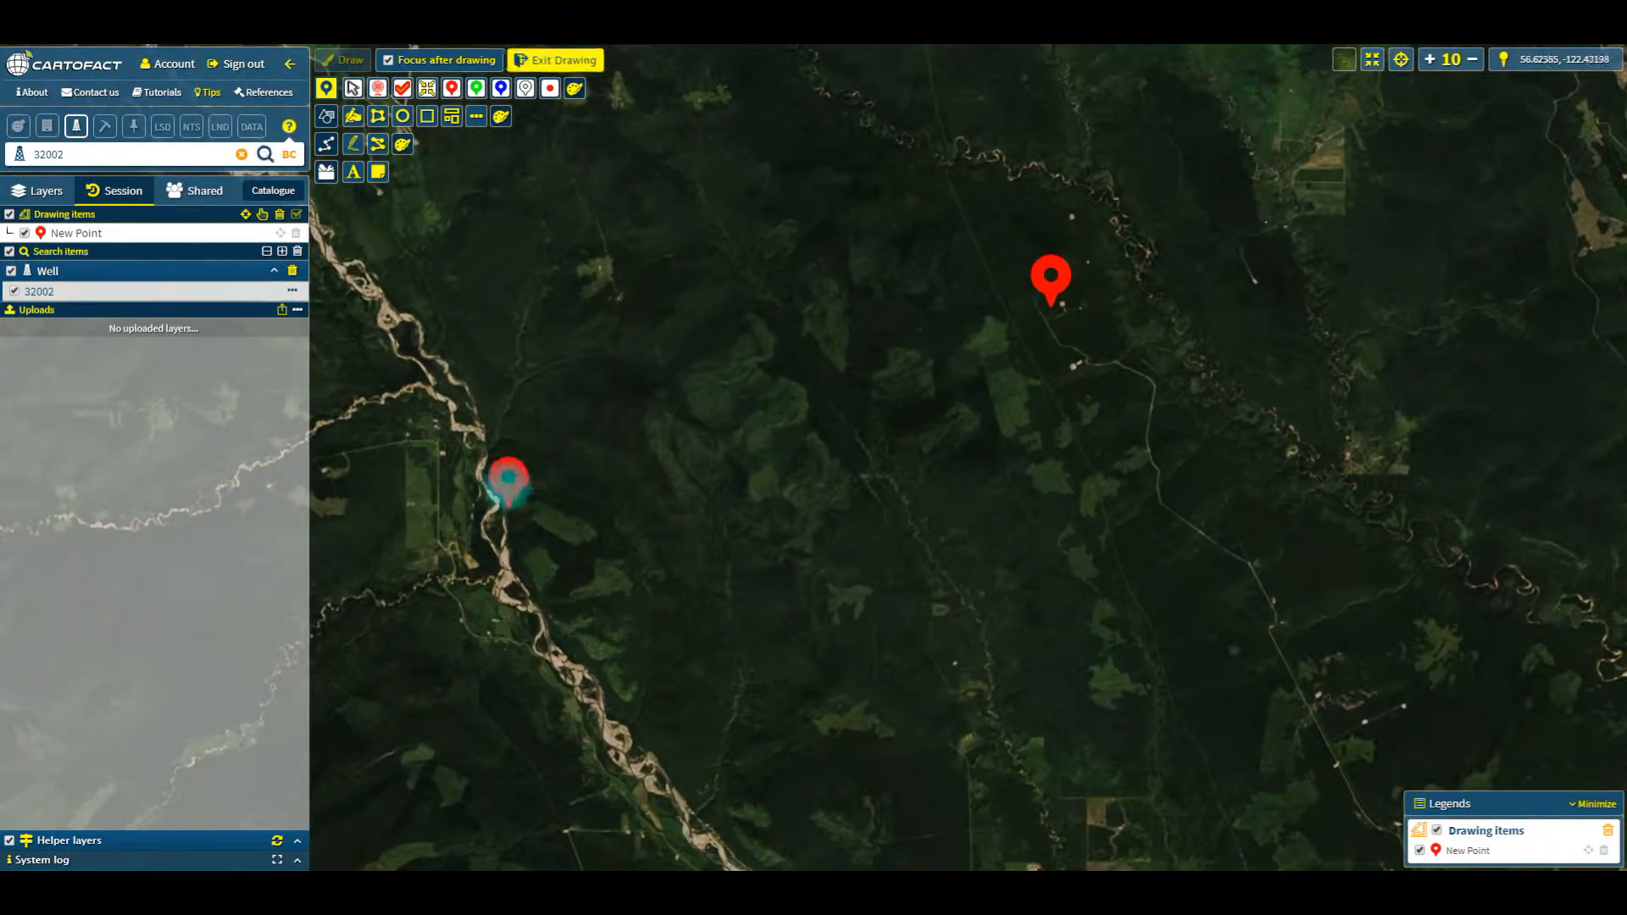
# Step: Draw a second point on the river west of the red pin, using a yellow round-headed pin icon at size 49
pyautogui.click(507, 483)
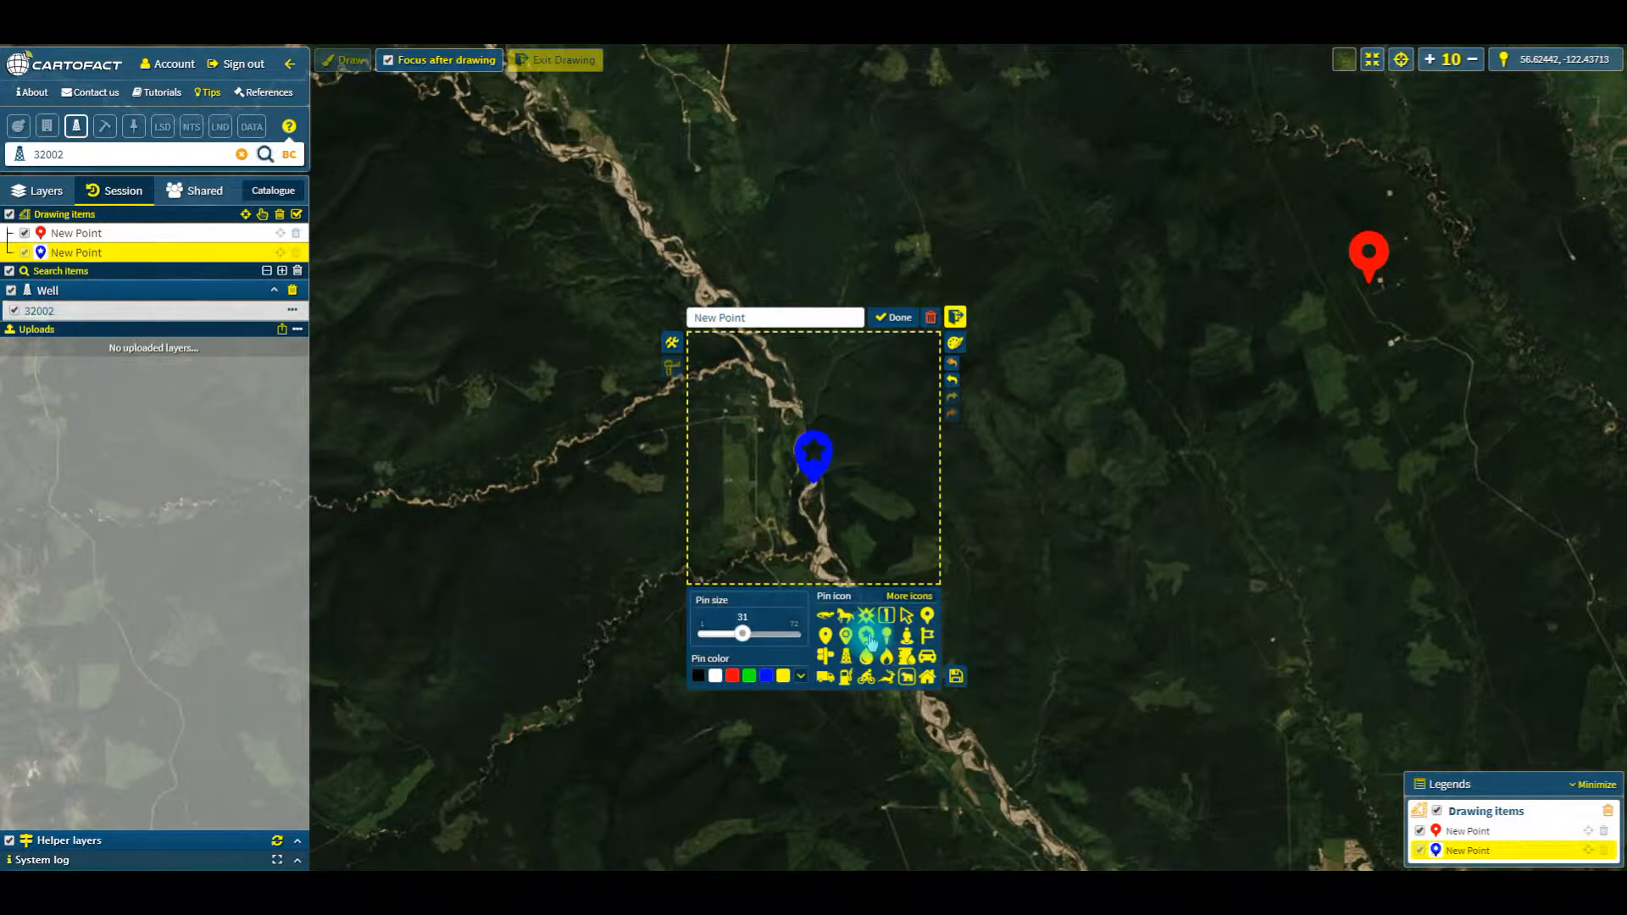
pyautogui.moveTo(742, 634); pyautogui.dragTo(766, 636)
pyautogui.click(732, 676)
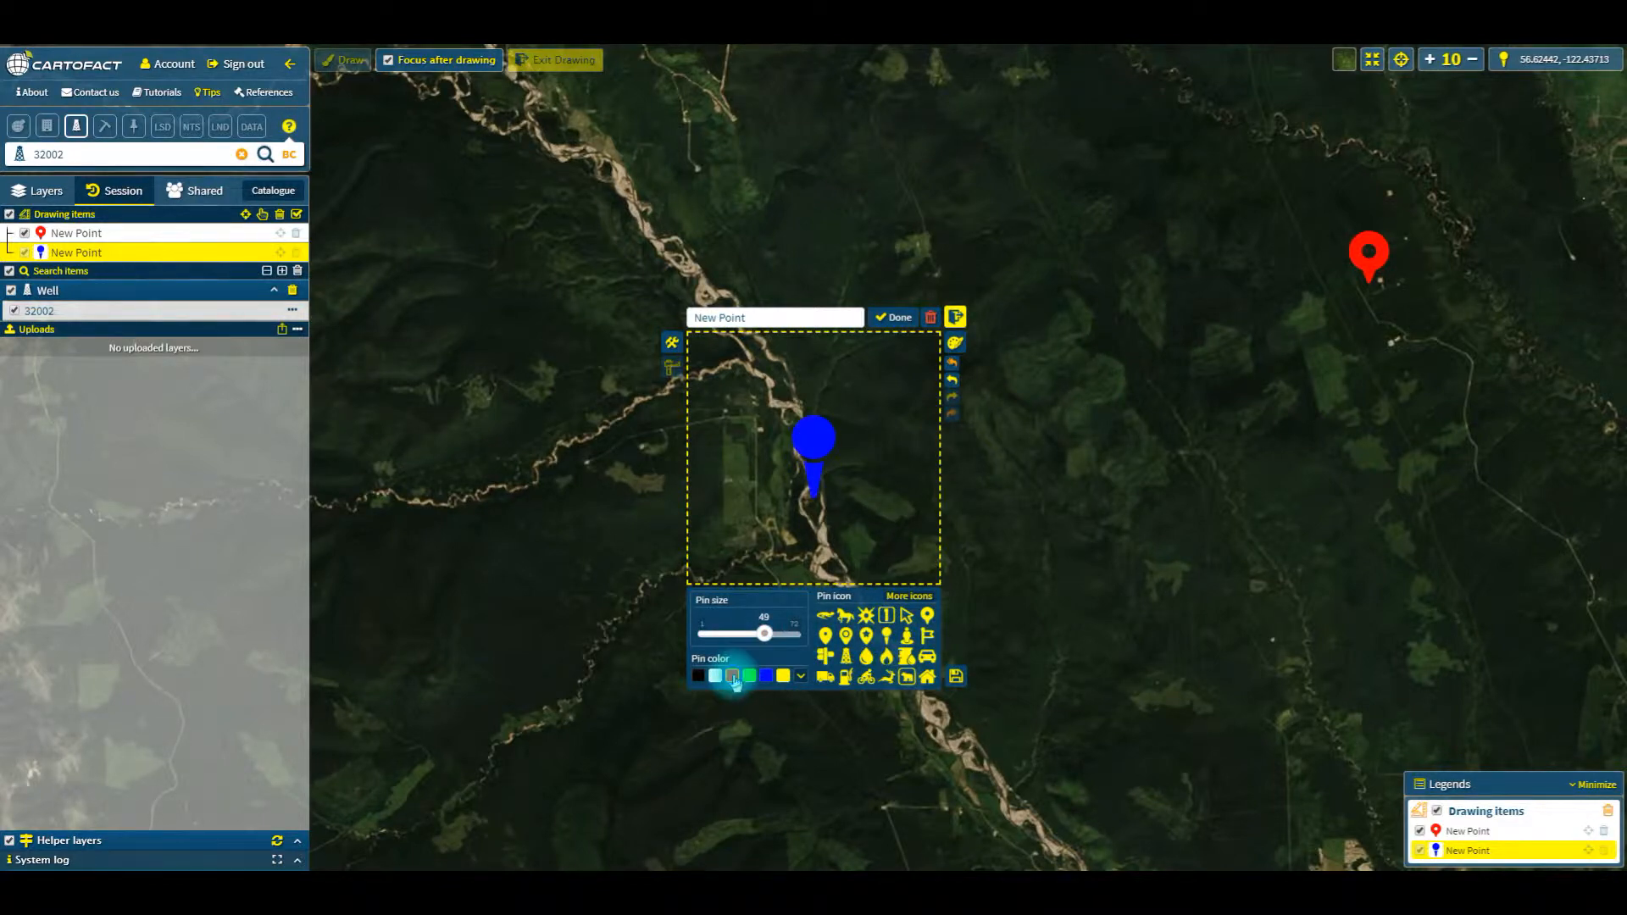
pyautogui.click(785, 676)
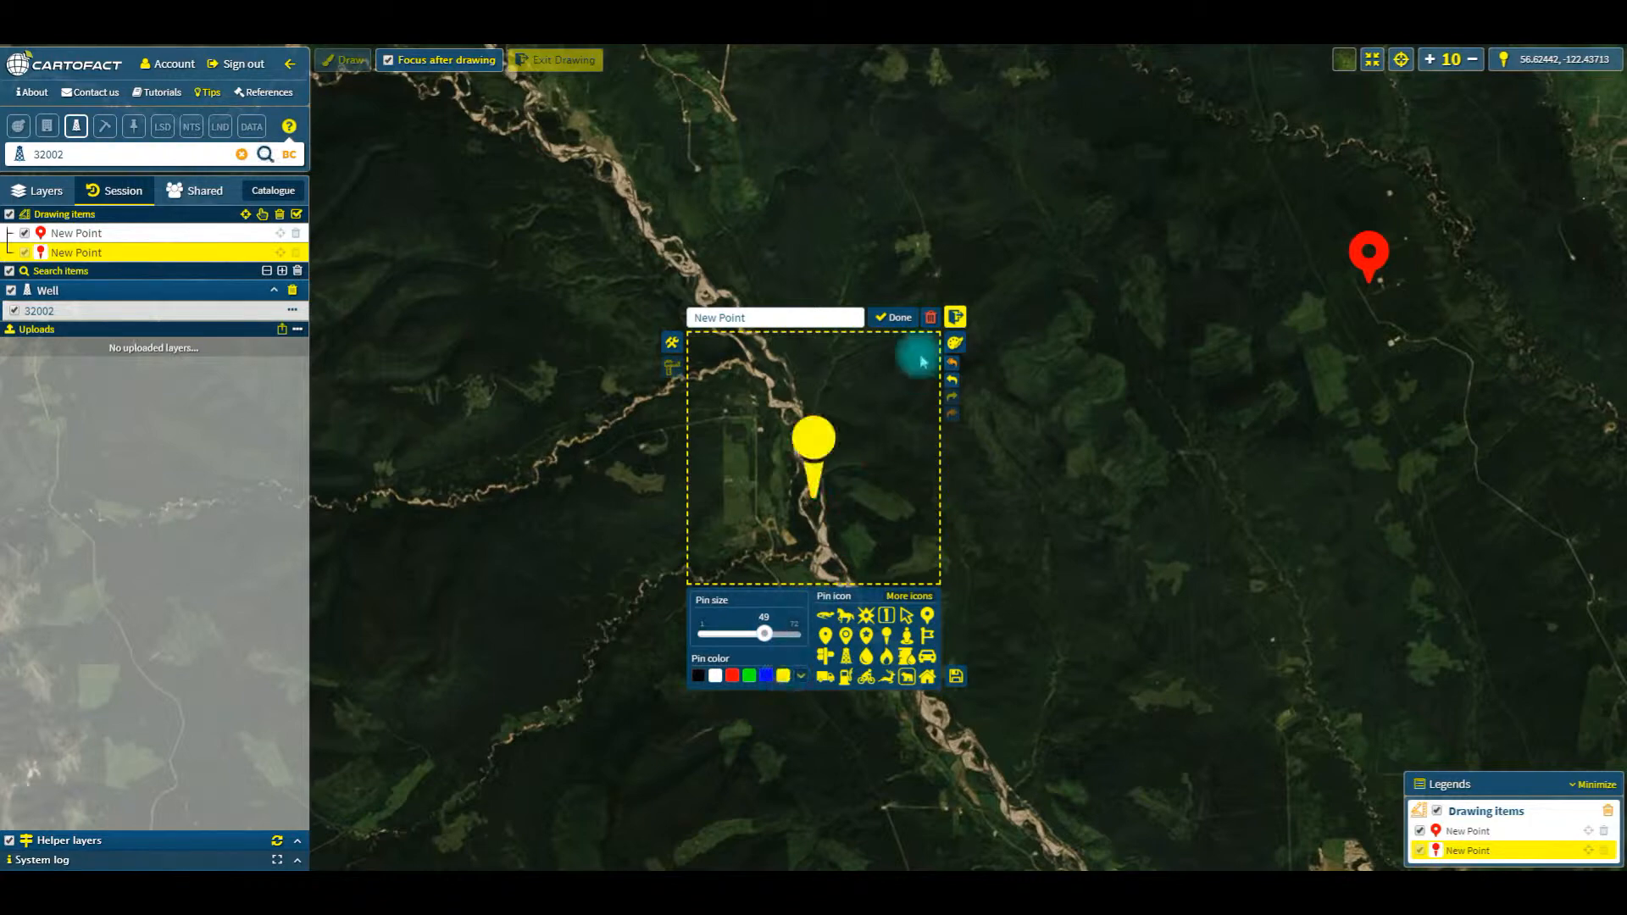
pyautogui.click(898, 317)
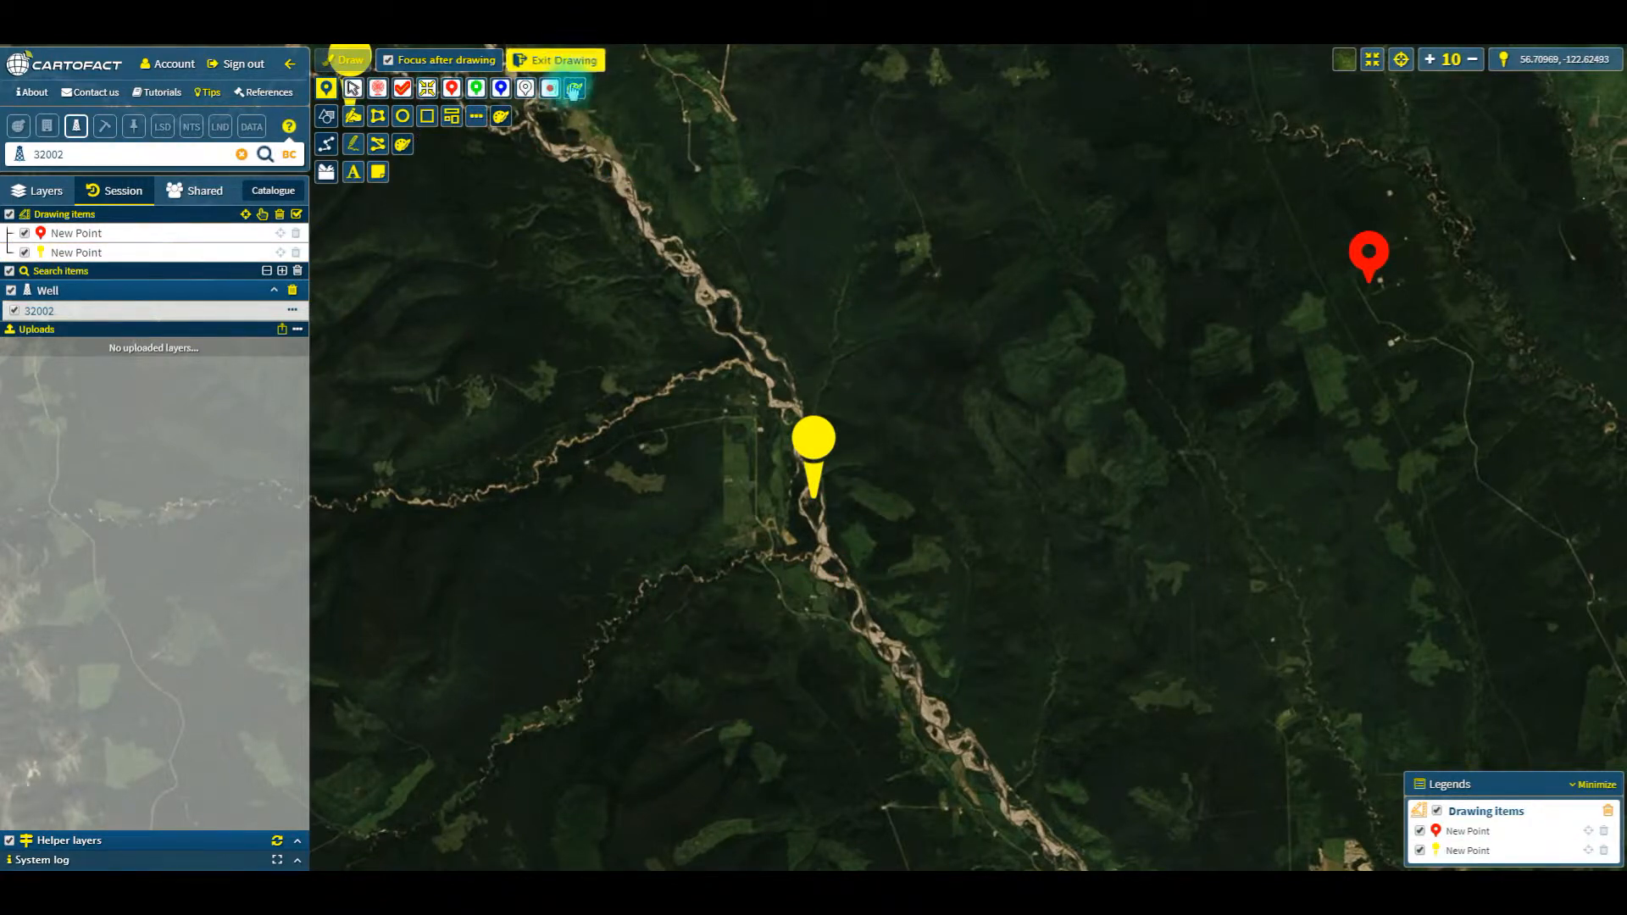
# Step: Draw a circle about 1.22 km in radius north of the yellow pin and open its measurement settings
pyautogui.click(402, 117)
pyautogui.moveTo(918, 247); pyautogui.dragTo(954, 276)
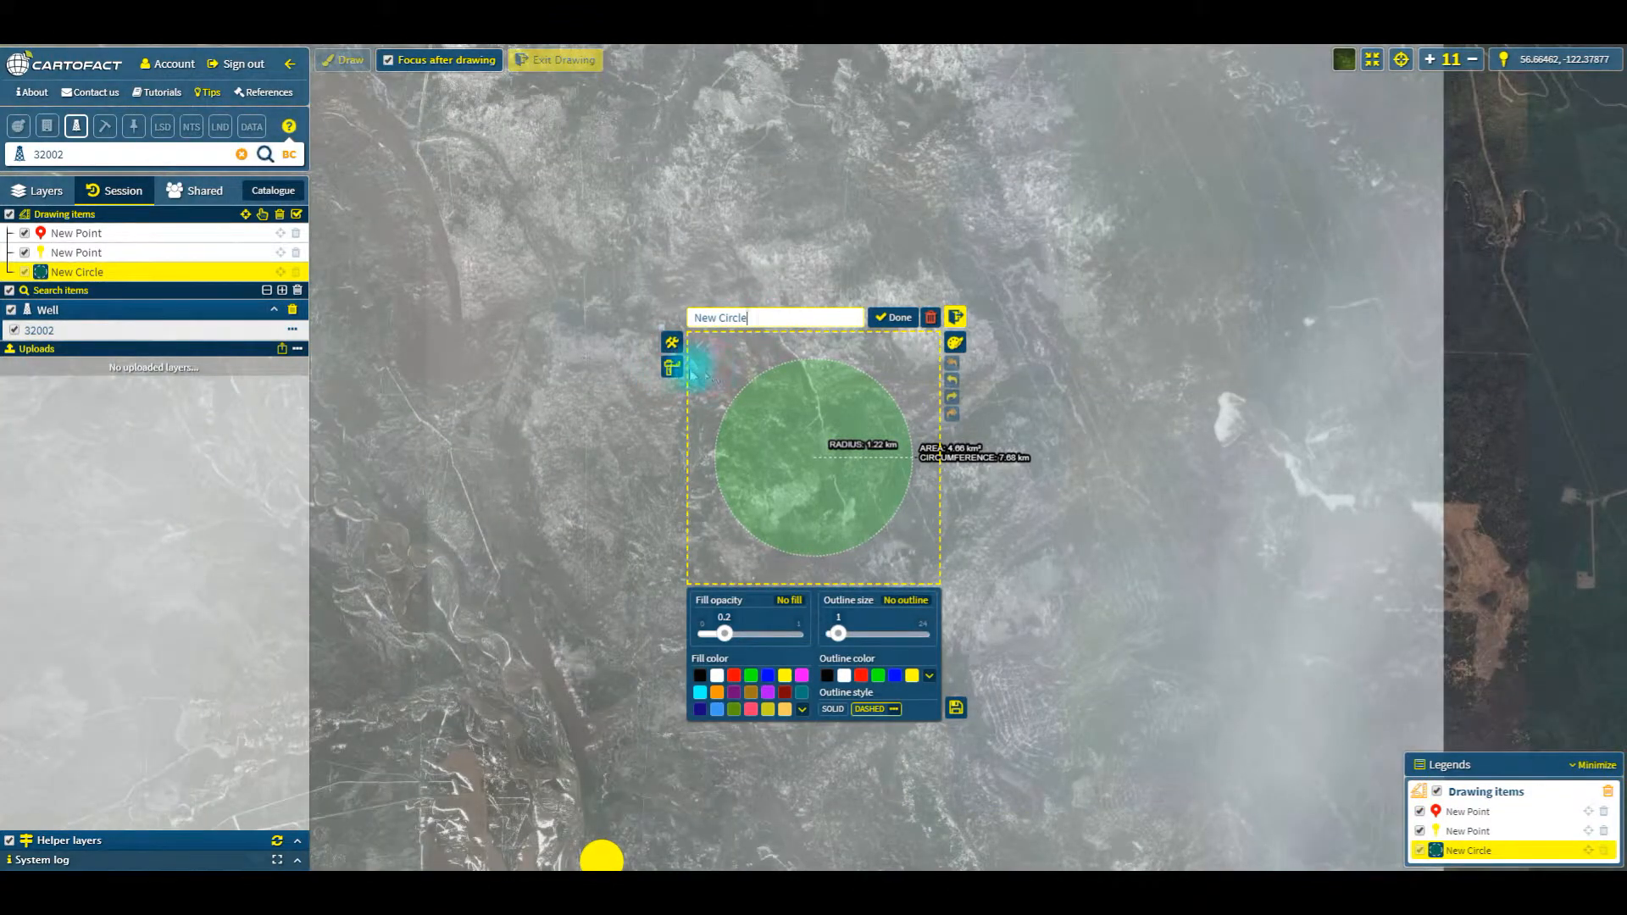
pyautogui.click(673, 370)
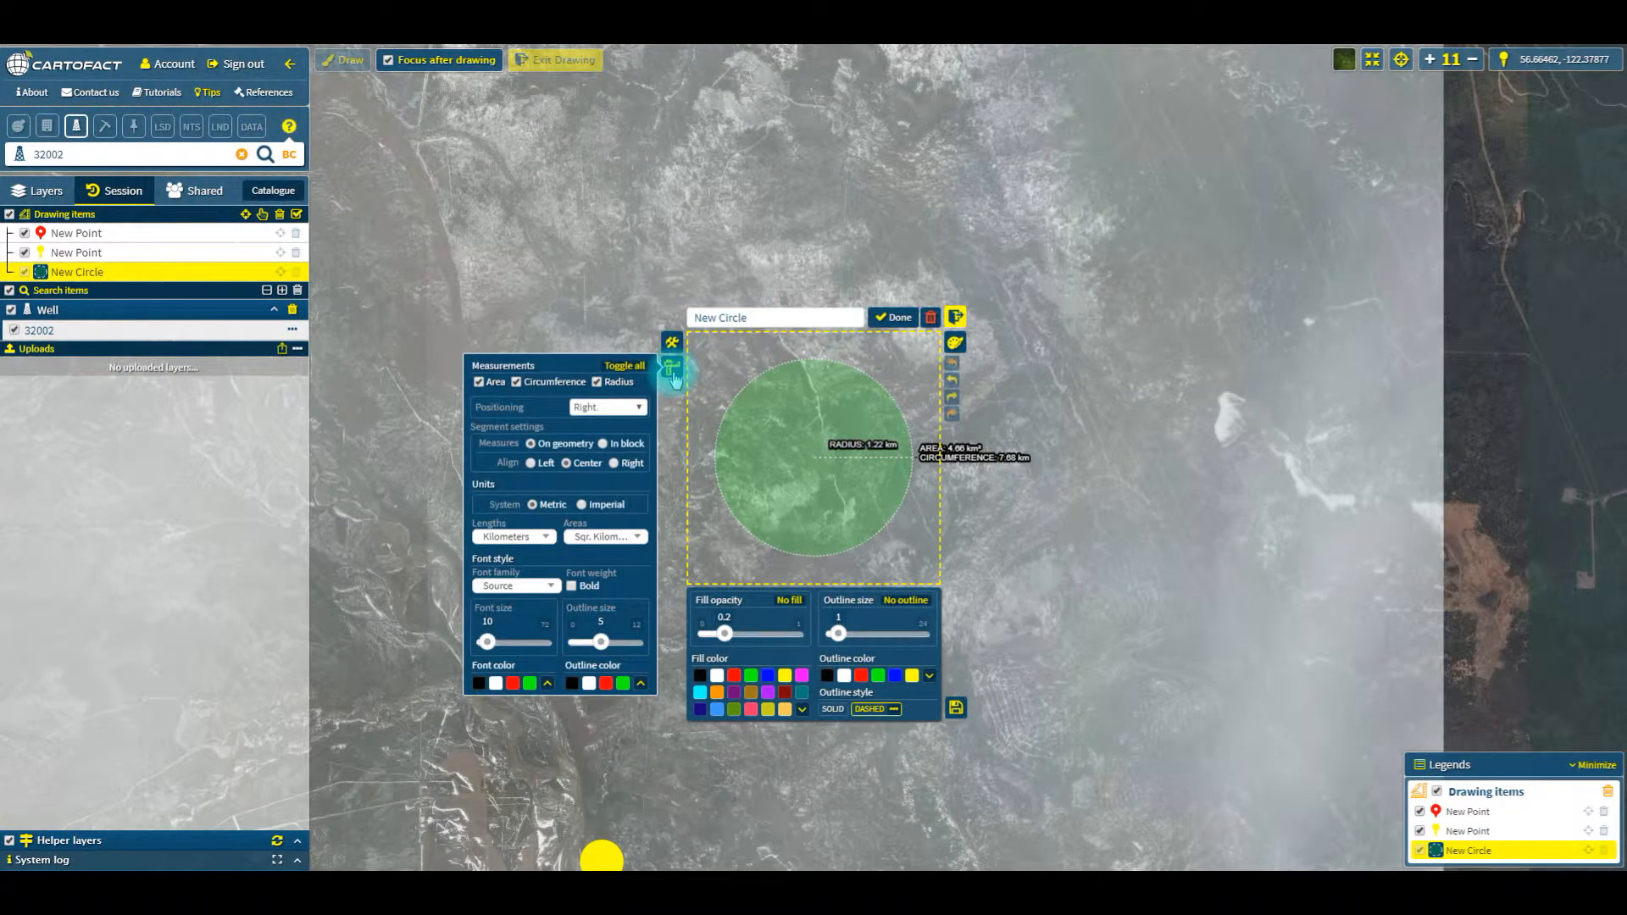
# Step: Try imperial units for the circle's measurements, with lengths in miles
pyautogui.click(534, 535)
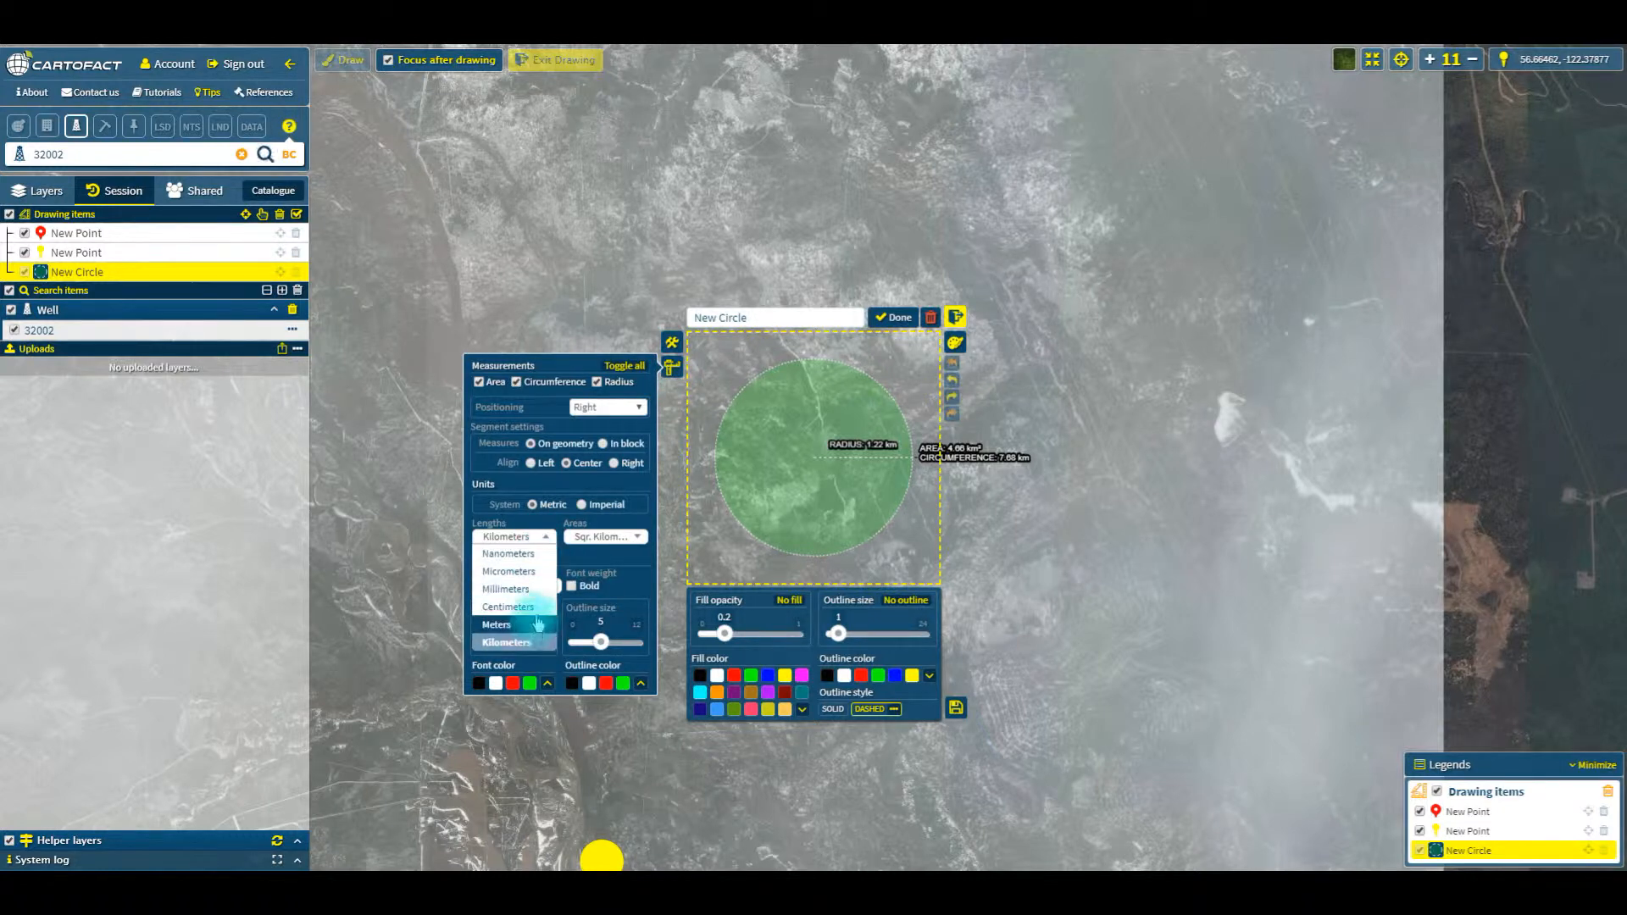
pyautogui.click(581, 504)
pyautogui.click(521, 536)
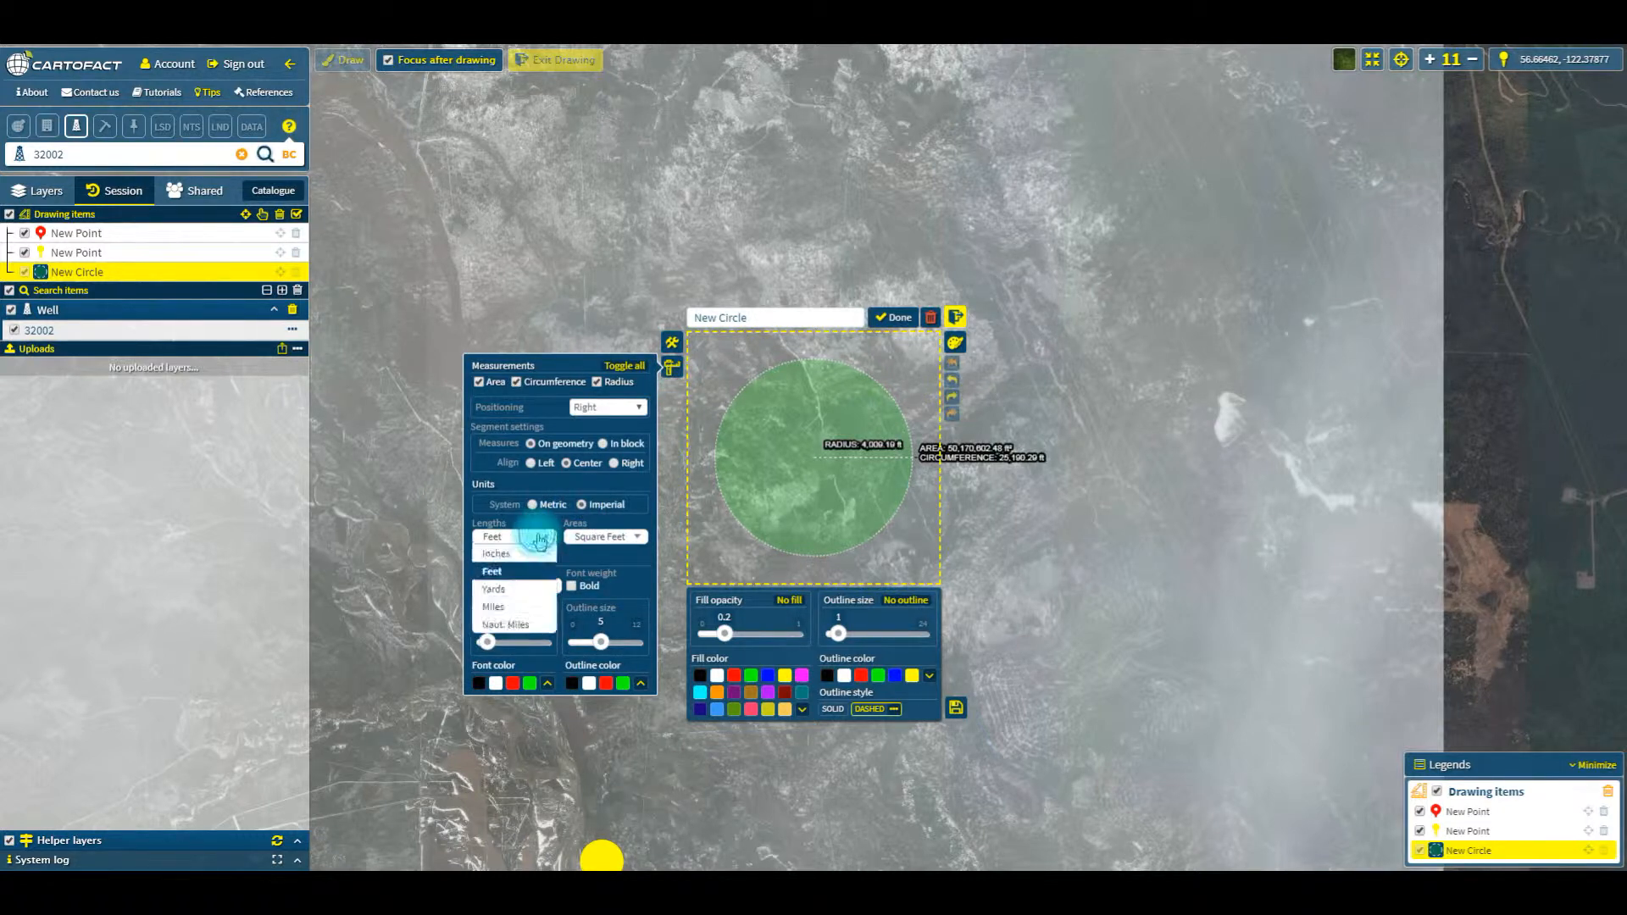
pyautogui.click(508, 607)
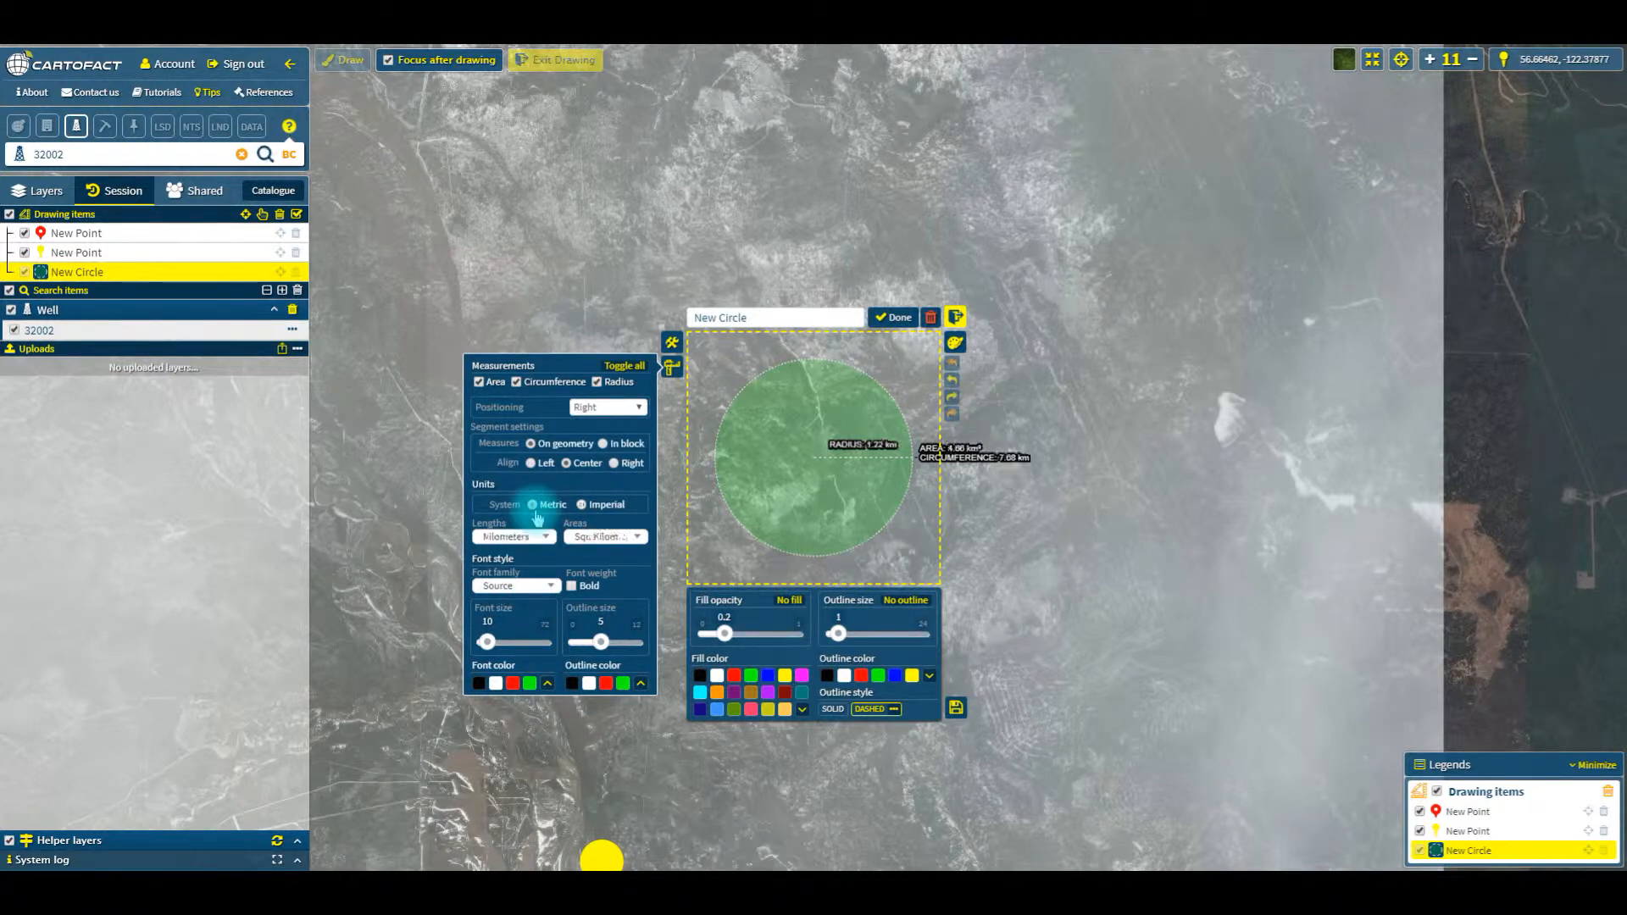
# Step: Make the circle's measurement labels red and slightly larger, with outline size 7, and finish the circle
pyautogui.click(513, 683)
pyautogui.moveTo(601, 641); pyautogui.dragTo(610, 641)
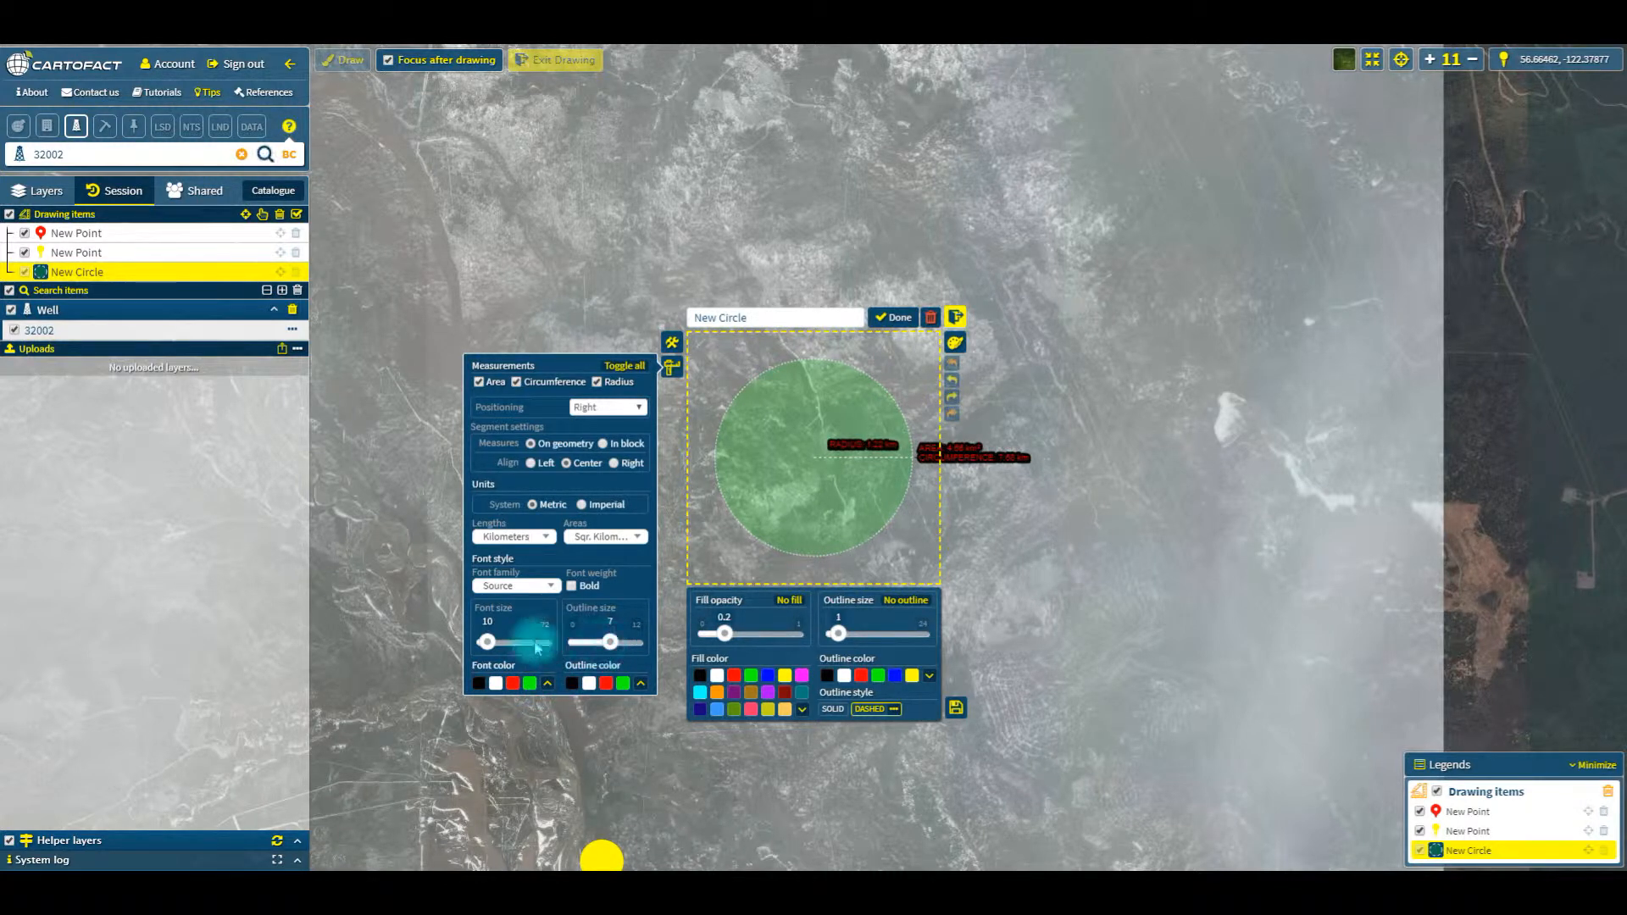
pyautogui.click(530, 642)
pyautogui.moveTo(530, 642); pyautogui.dragTo(493, 646)
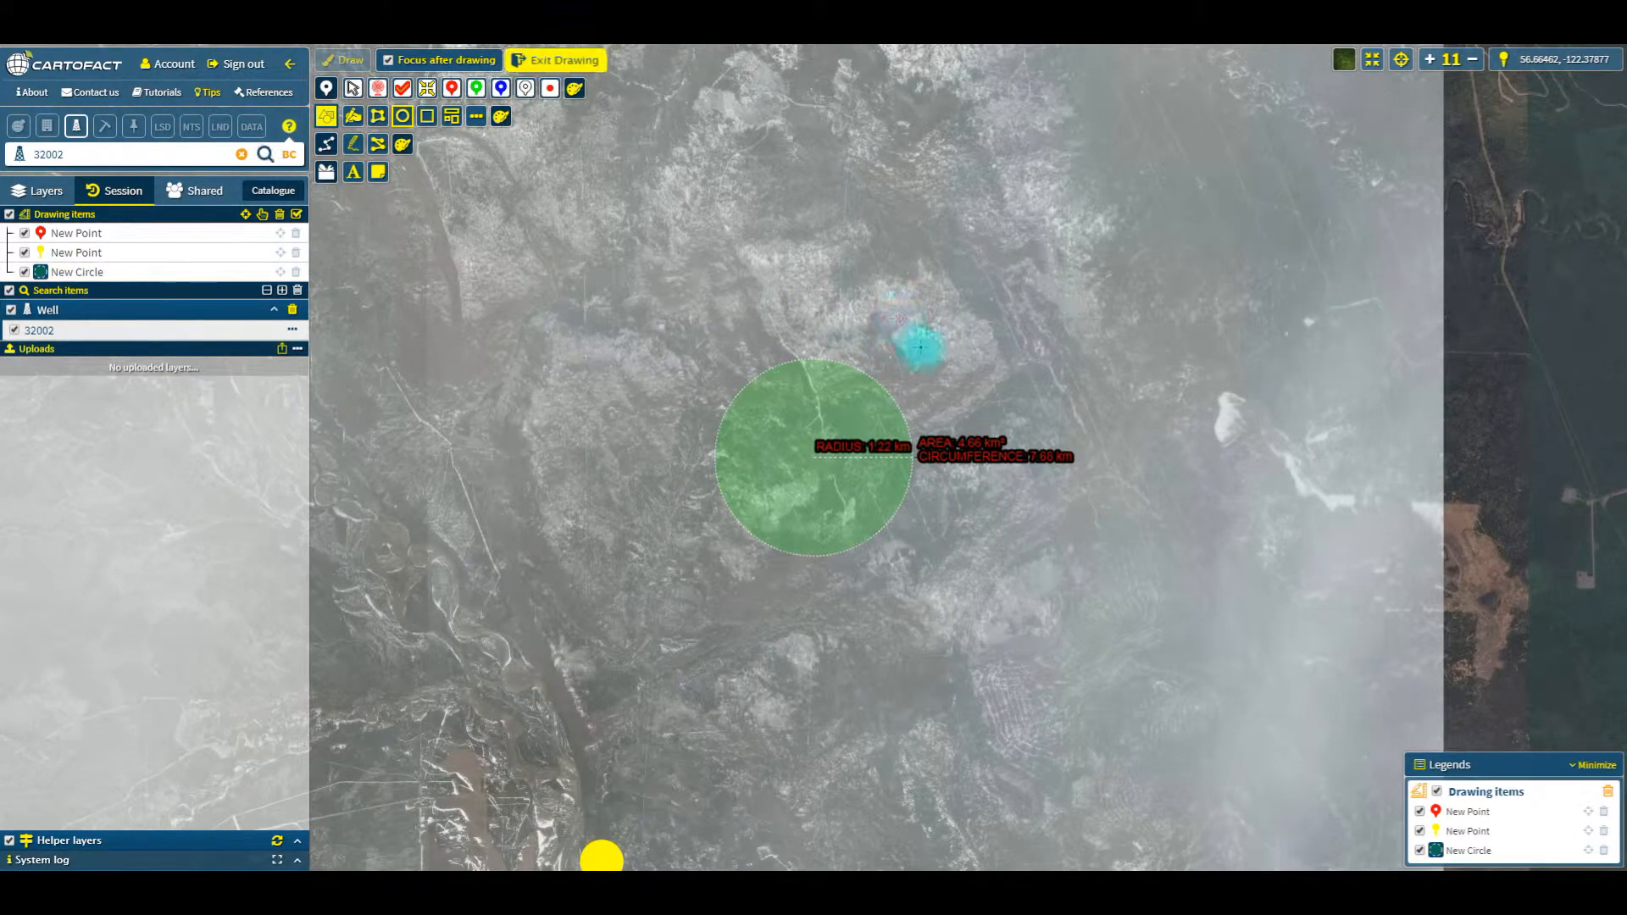
# Step: Draw a free-hand line about 16.5 km long from the yellow pin to the red pin, styled green and dashed with outline size 0
pyautogui.scroll(-1, 916, 373)
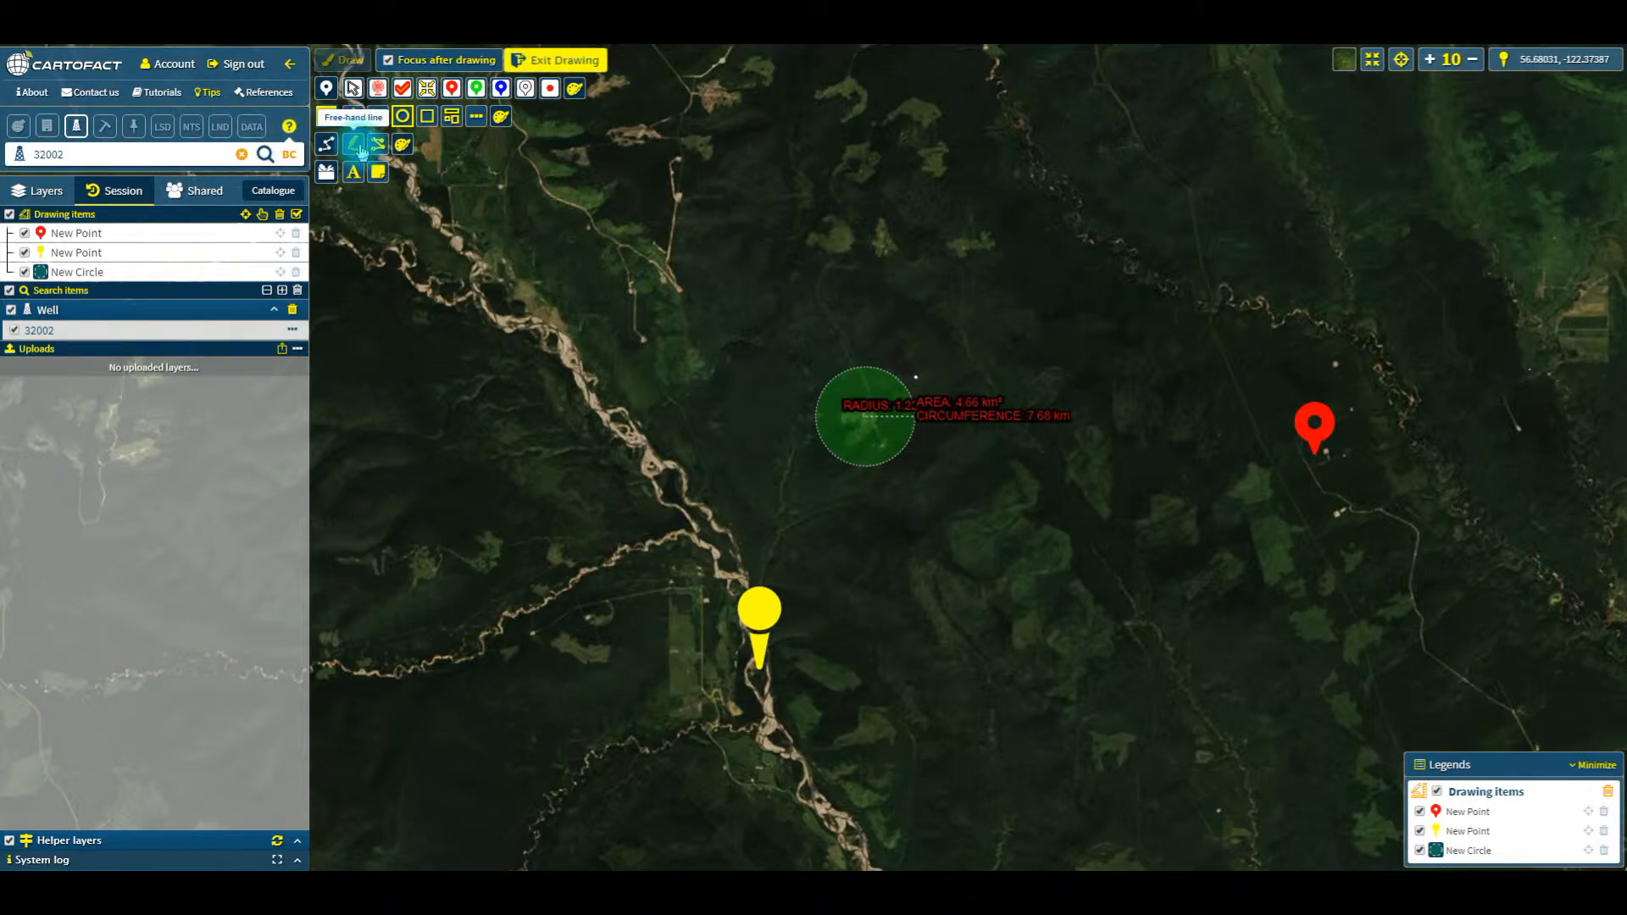
pyautogui.click(355, 146)
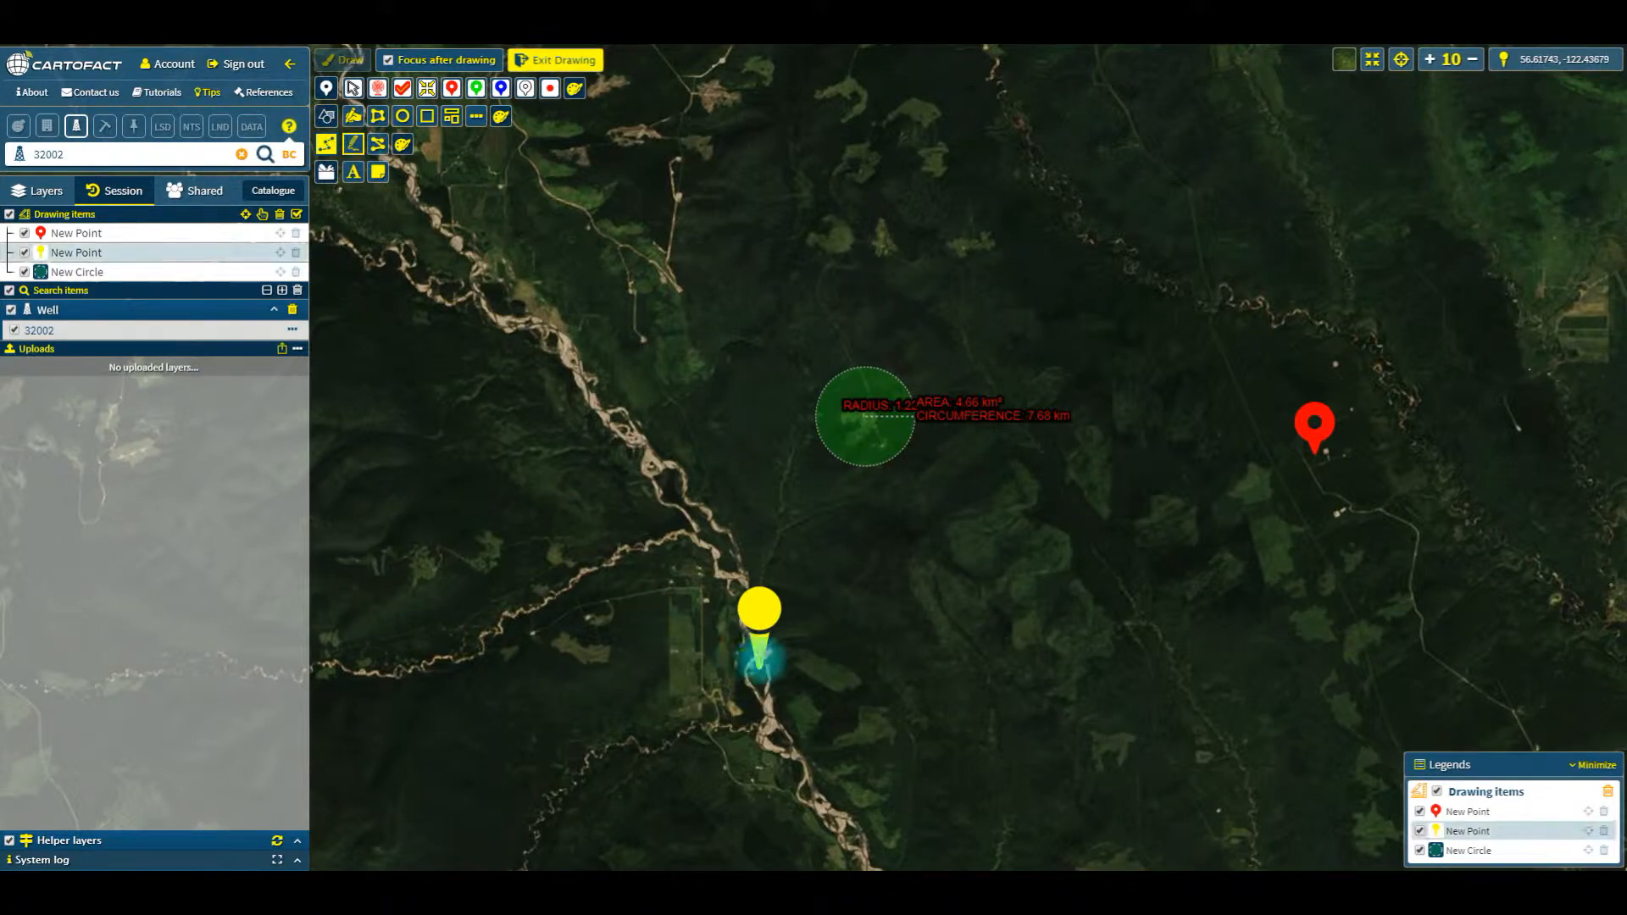
pyautogui.click(759, 661)
pyautogui.moveTo(797, 660)
pyautogui.mouseDown()
pyautogui.moveTo(927, 552)
pyautogui.moveTo(1016, 547)
pyautogui.moveTo(1100, 472)
pyautogui.moveTo(1202, 435)
pyautogui.moveTo(1314, 447)
pyautogui.mouseUp()
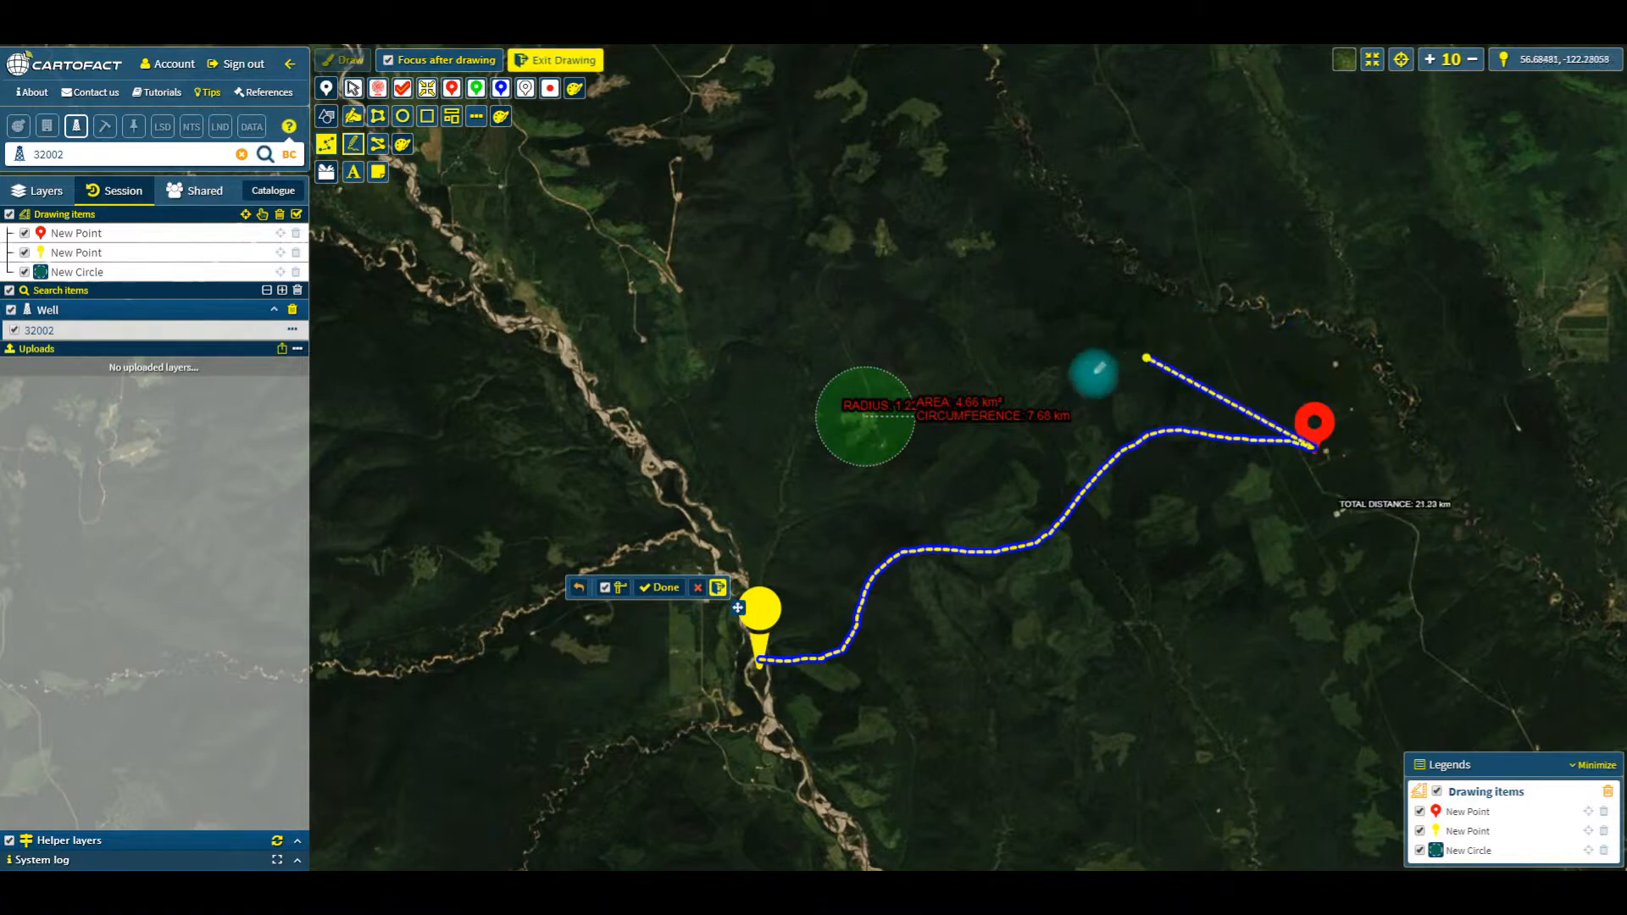
pyautogui.click(657, 584)
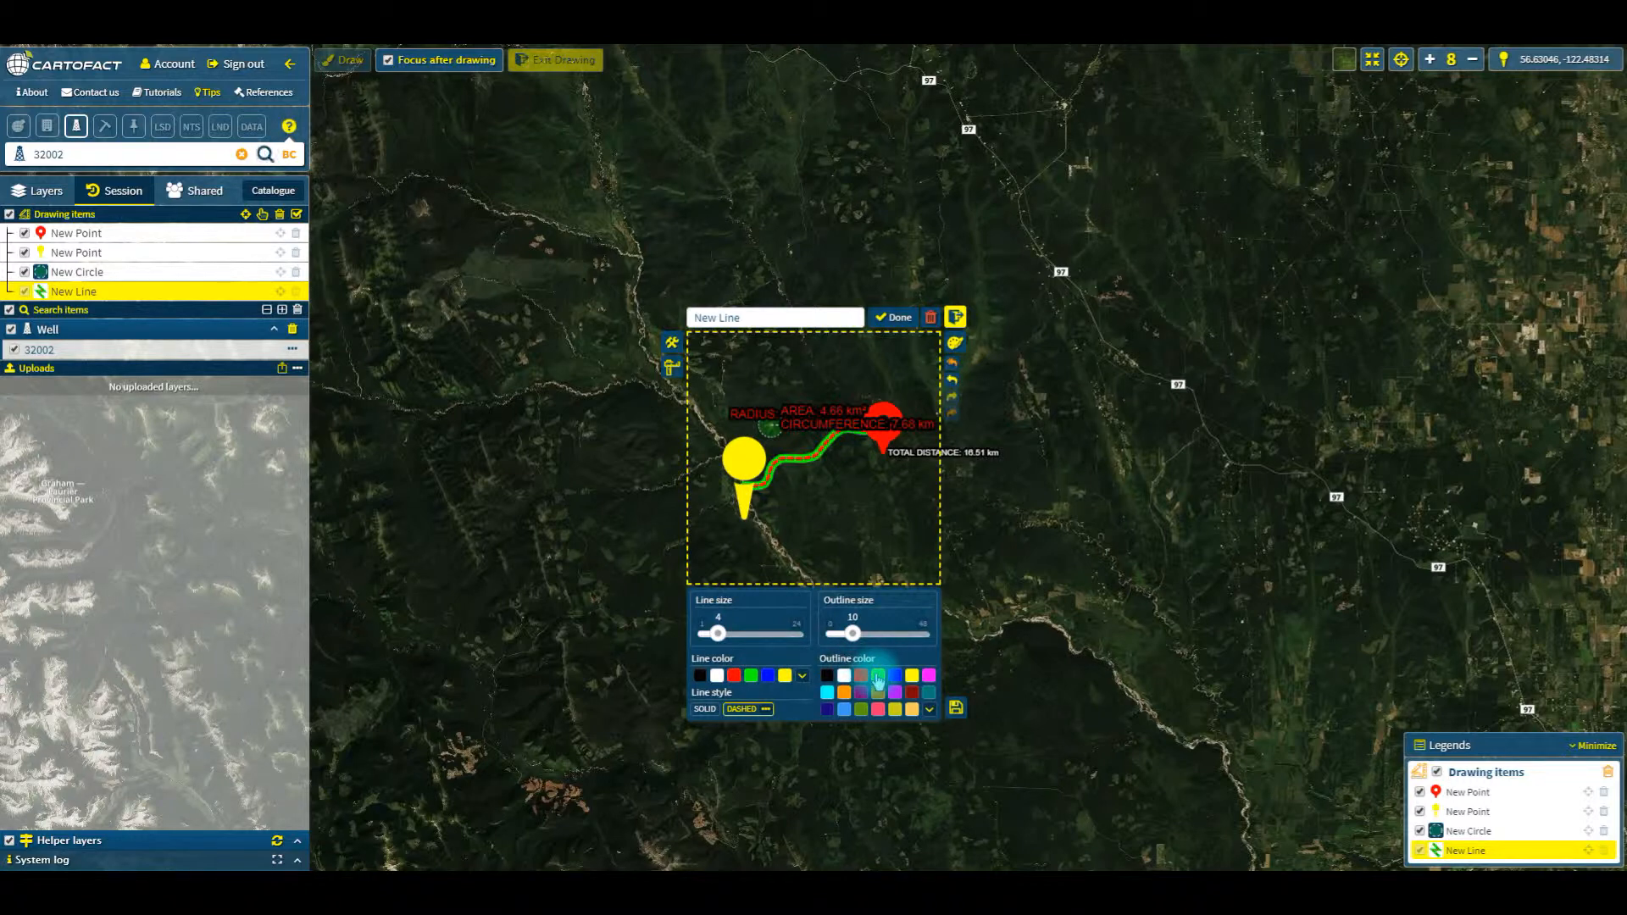
pyautogui.moveTo(853, 633); pyautogui.dragTo(809, 633)
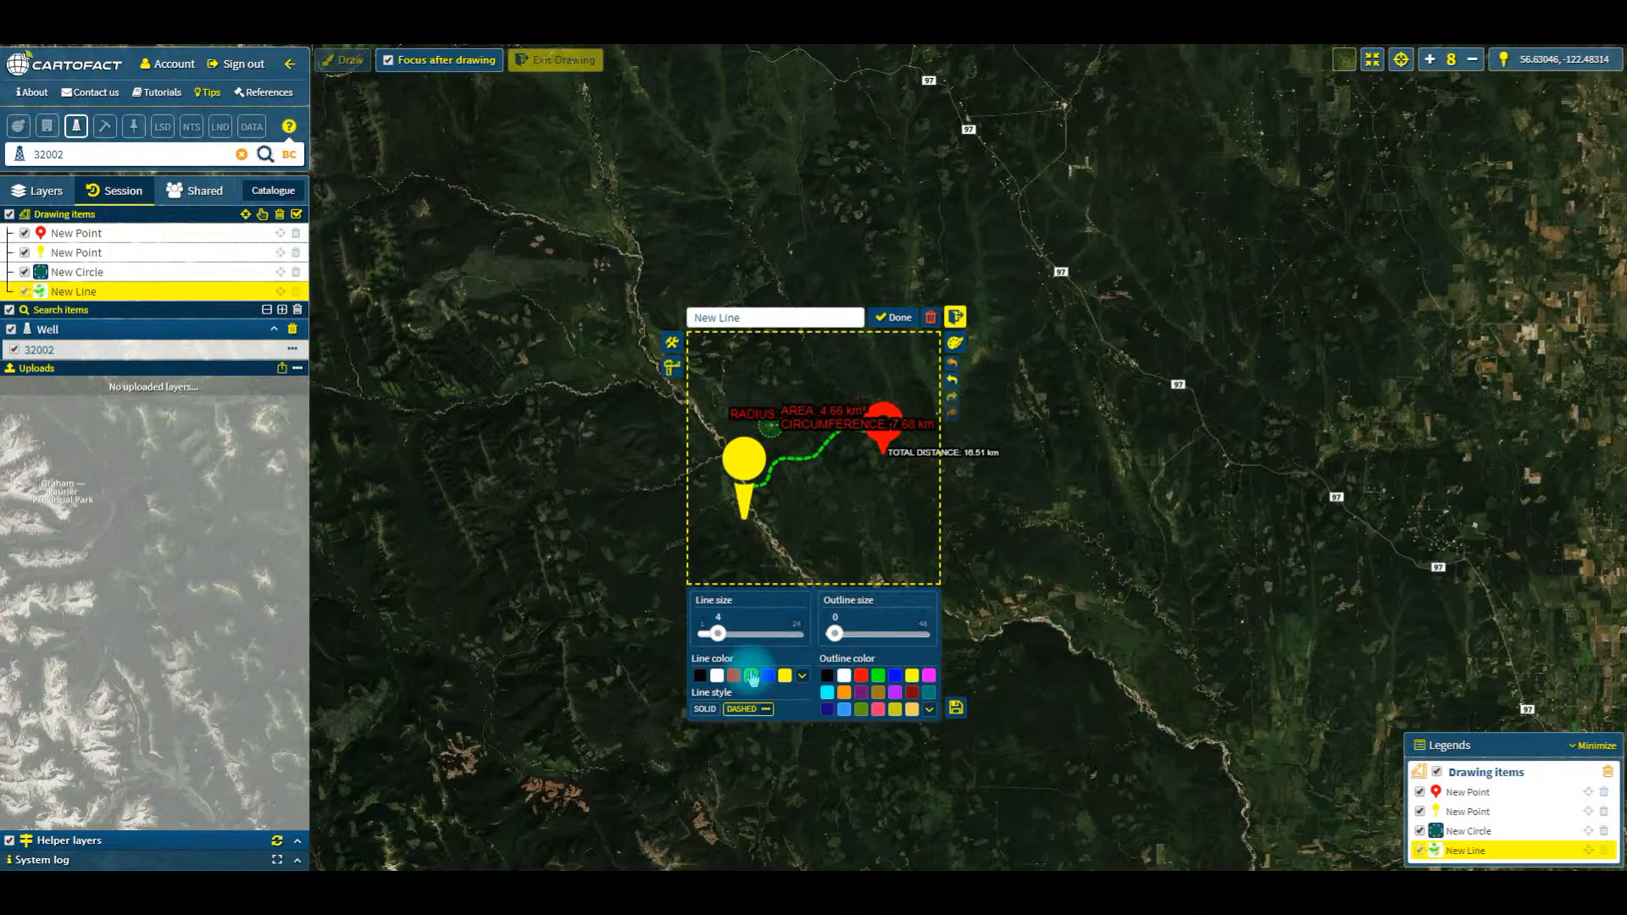
pyautogui.click(894, 317)
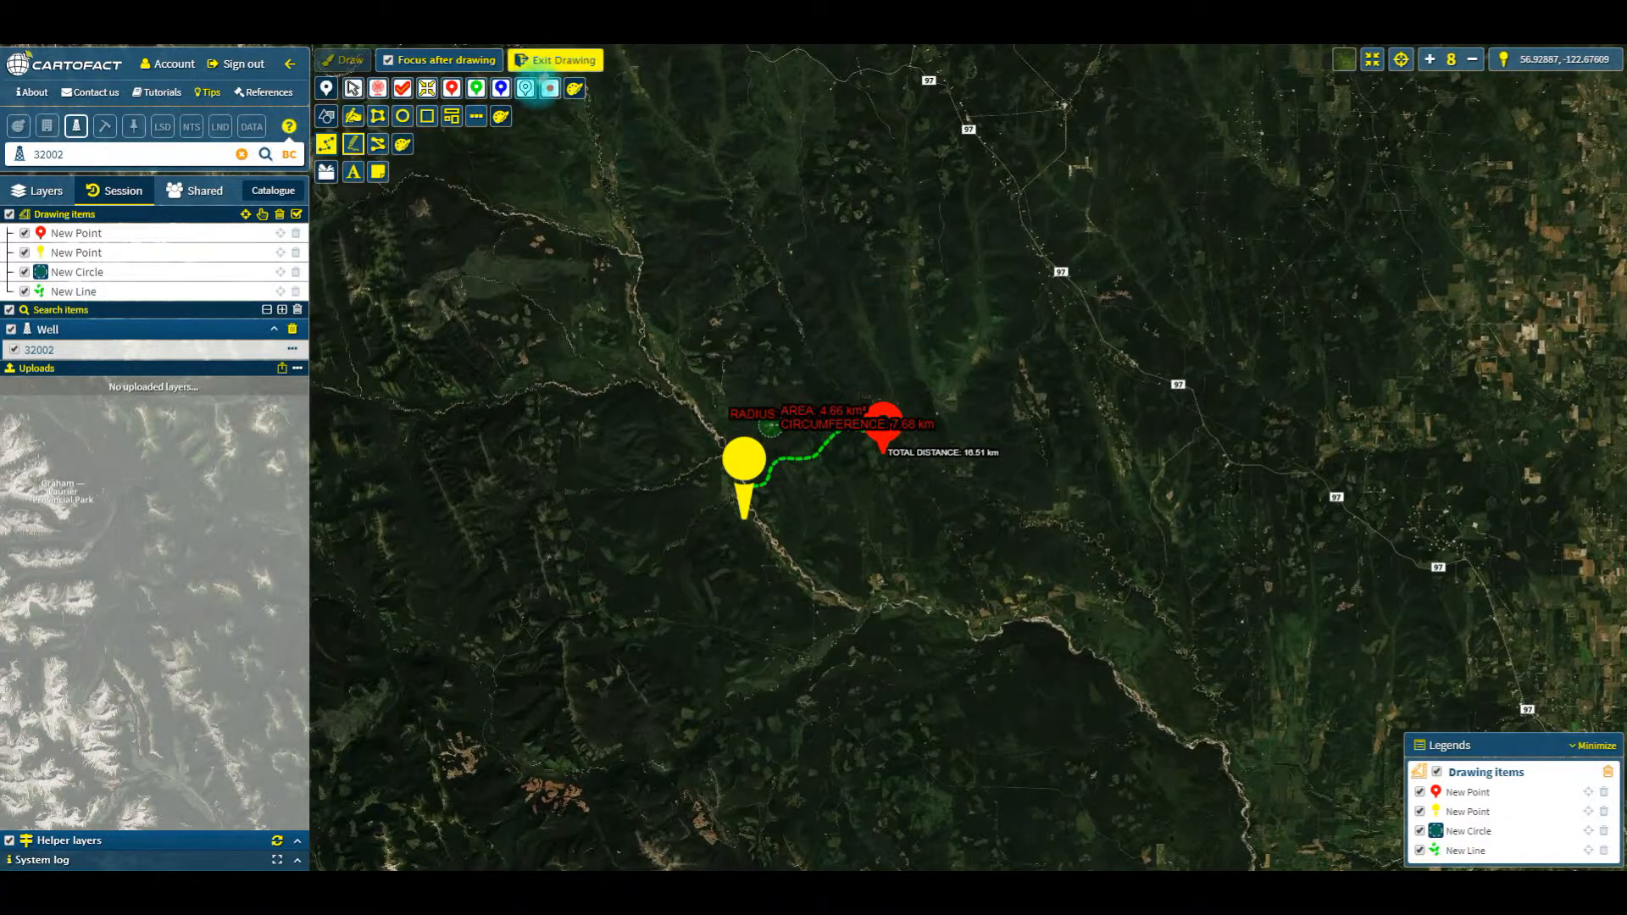
# Step: Add the text block "Check This area out" north of the circle and line, with font size 26 and a black outline of size 7
pyautogui.click(354, 174)
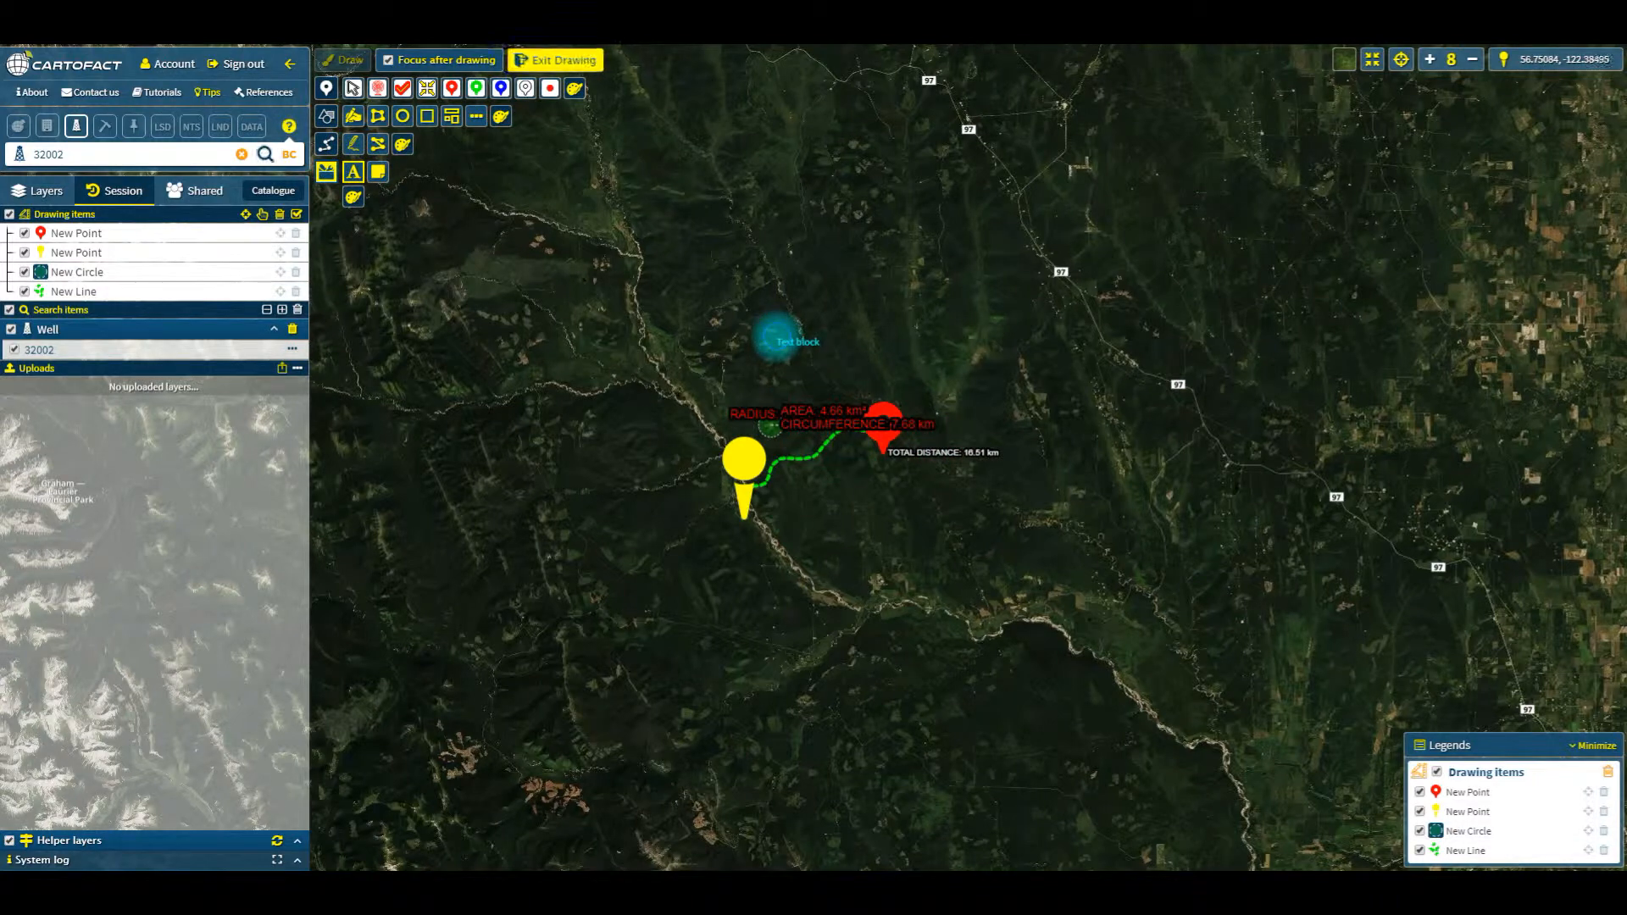
pyautogui.click(776, 339)
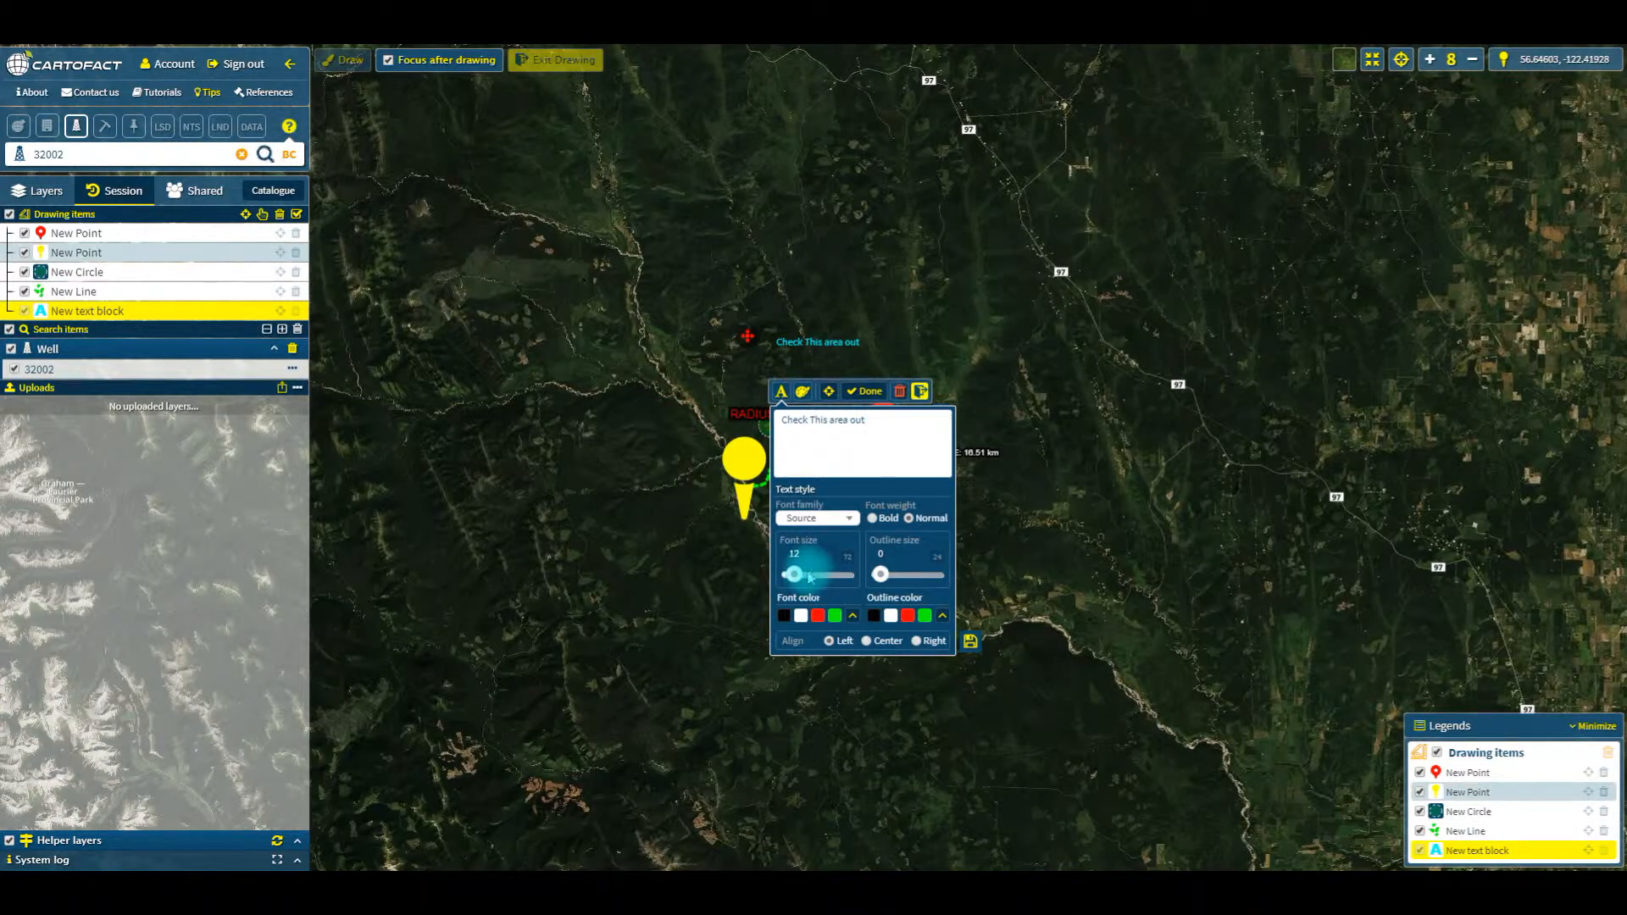
pyautogui.moveTo(794, 576); pyautogui.dragTo(896, 576)
pyautogui.click(907, 617)
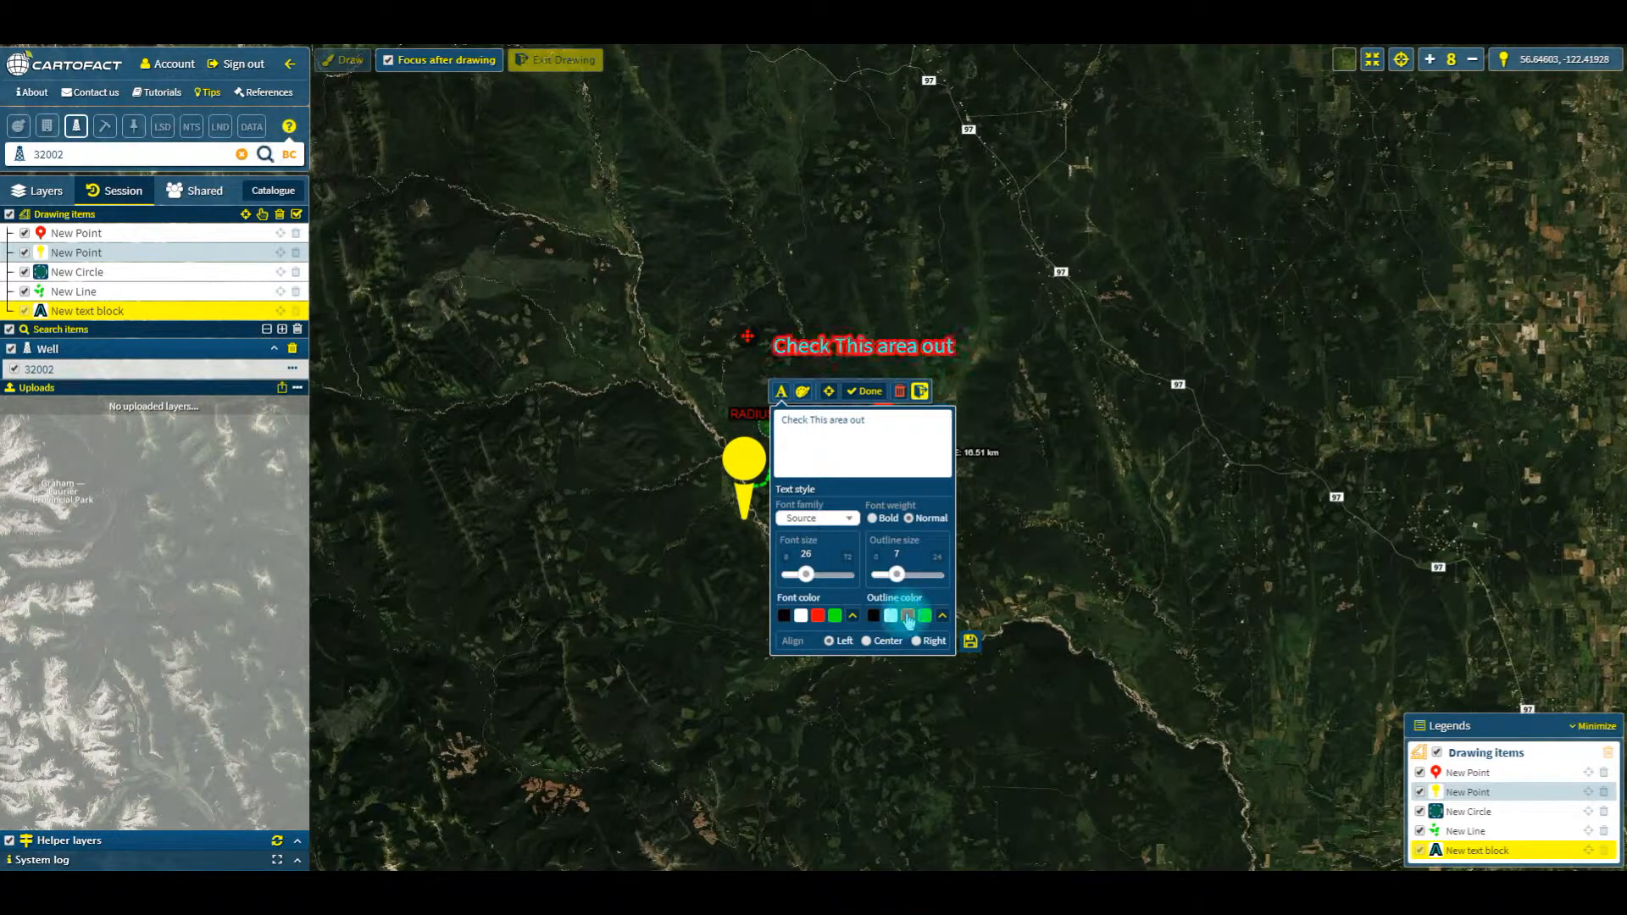
pyautogui.click(892, 616)
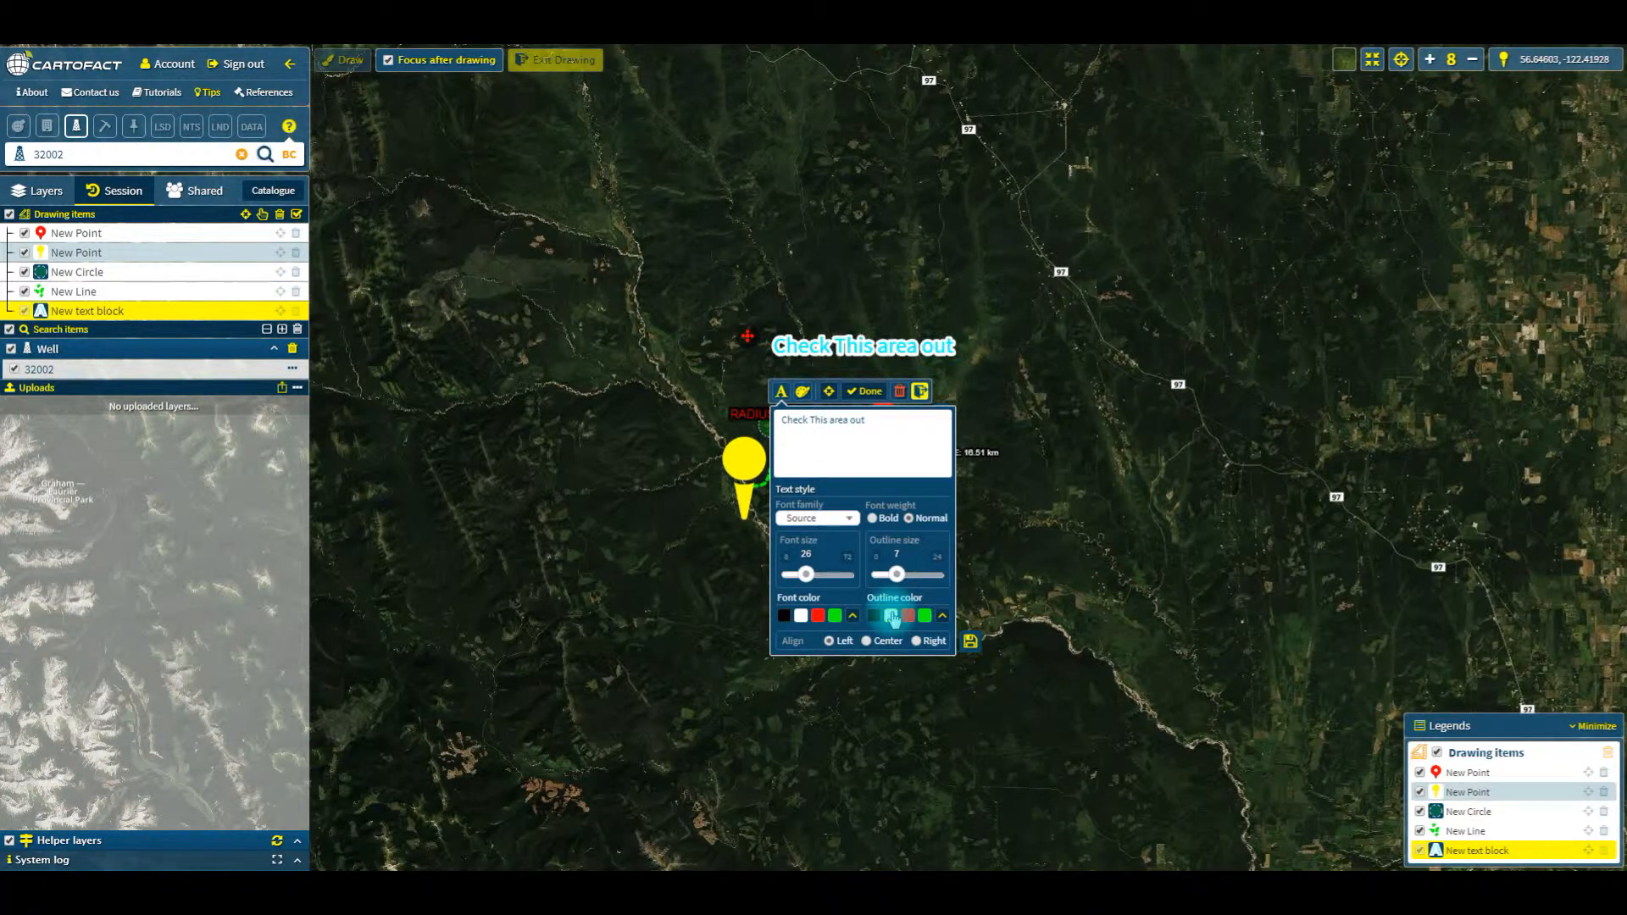
pyautogui.click(875, 616)
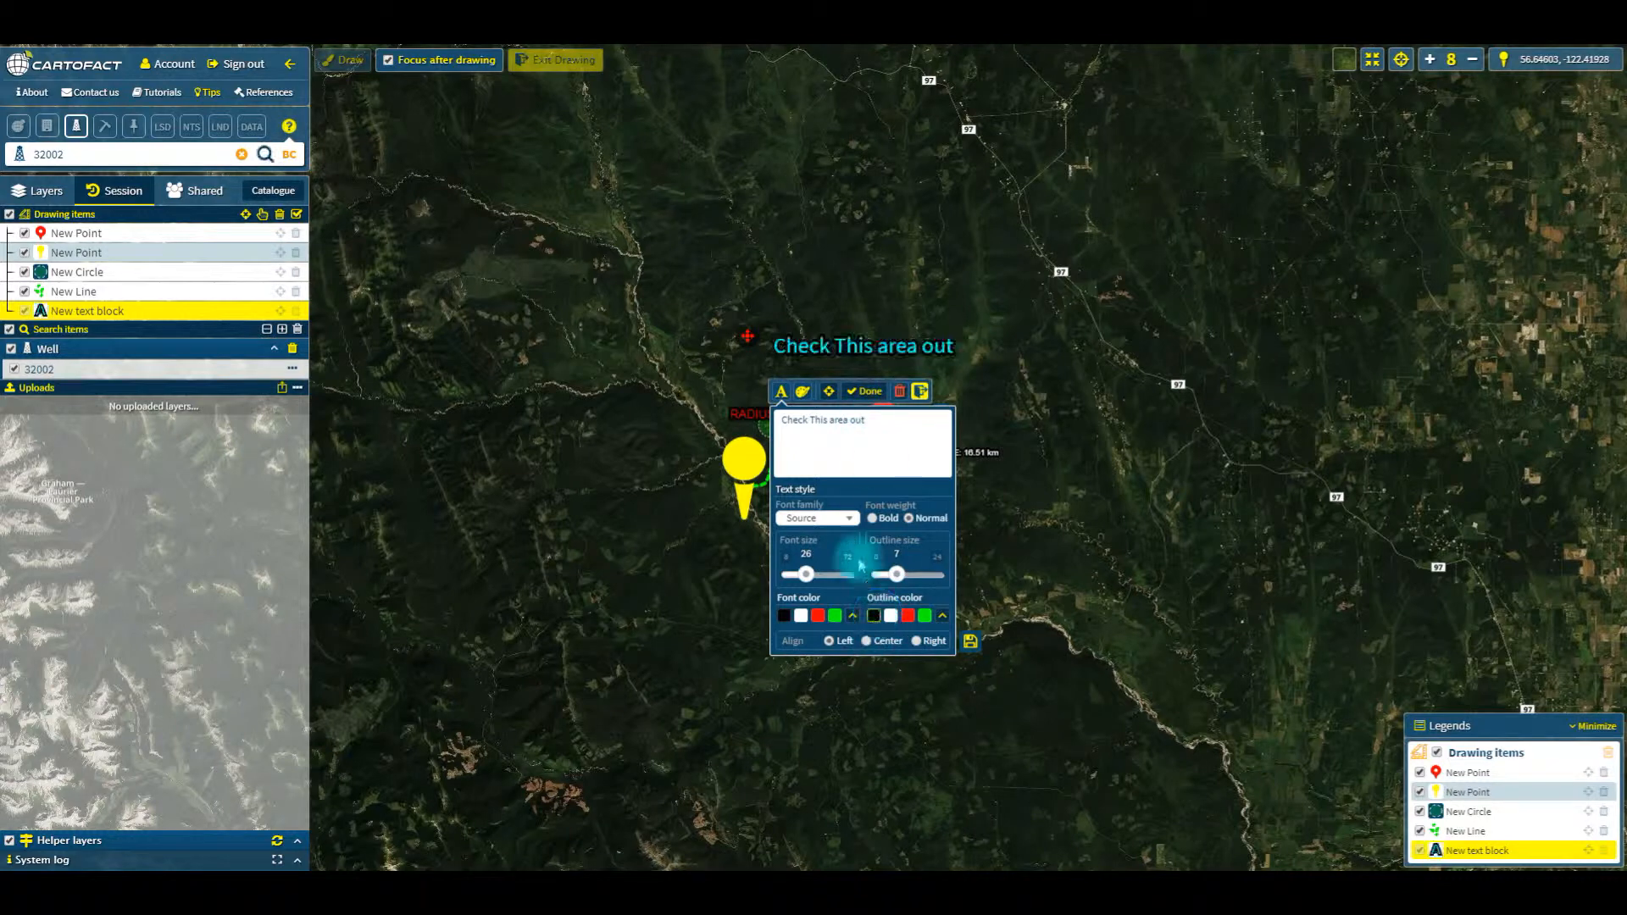
pyautogui.click(861, 393)
pyautogui.click(862, 393)
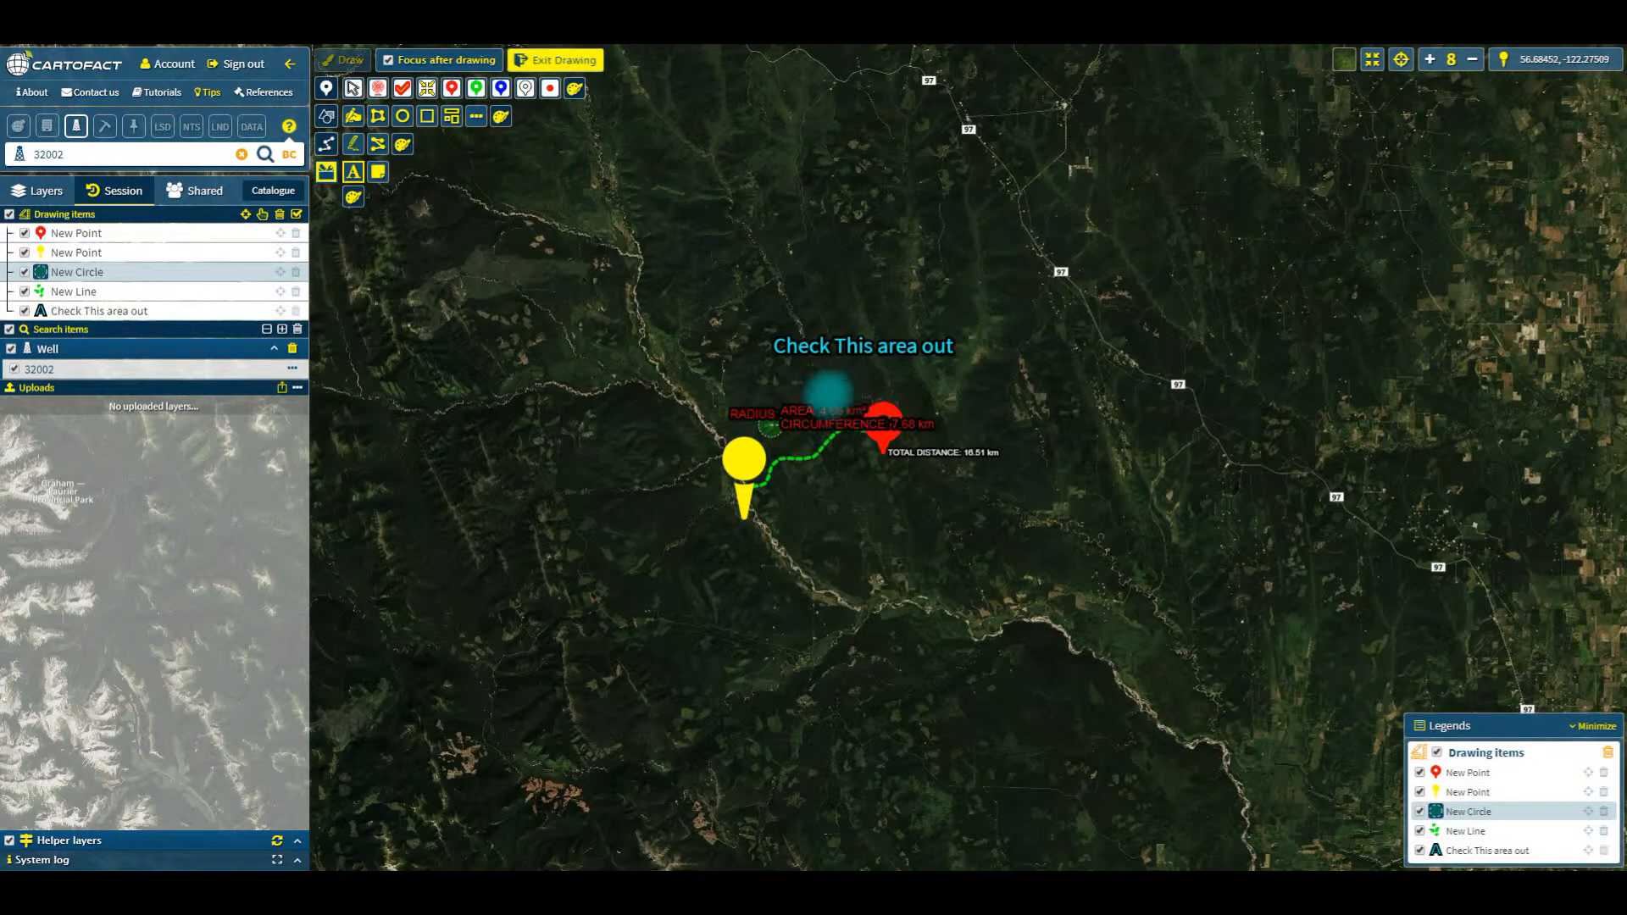
# Step: Leave drawing mode and open the map print setup for the area around the drawn items
pyautogui.click(528, 59)
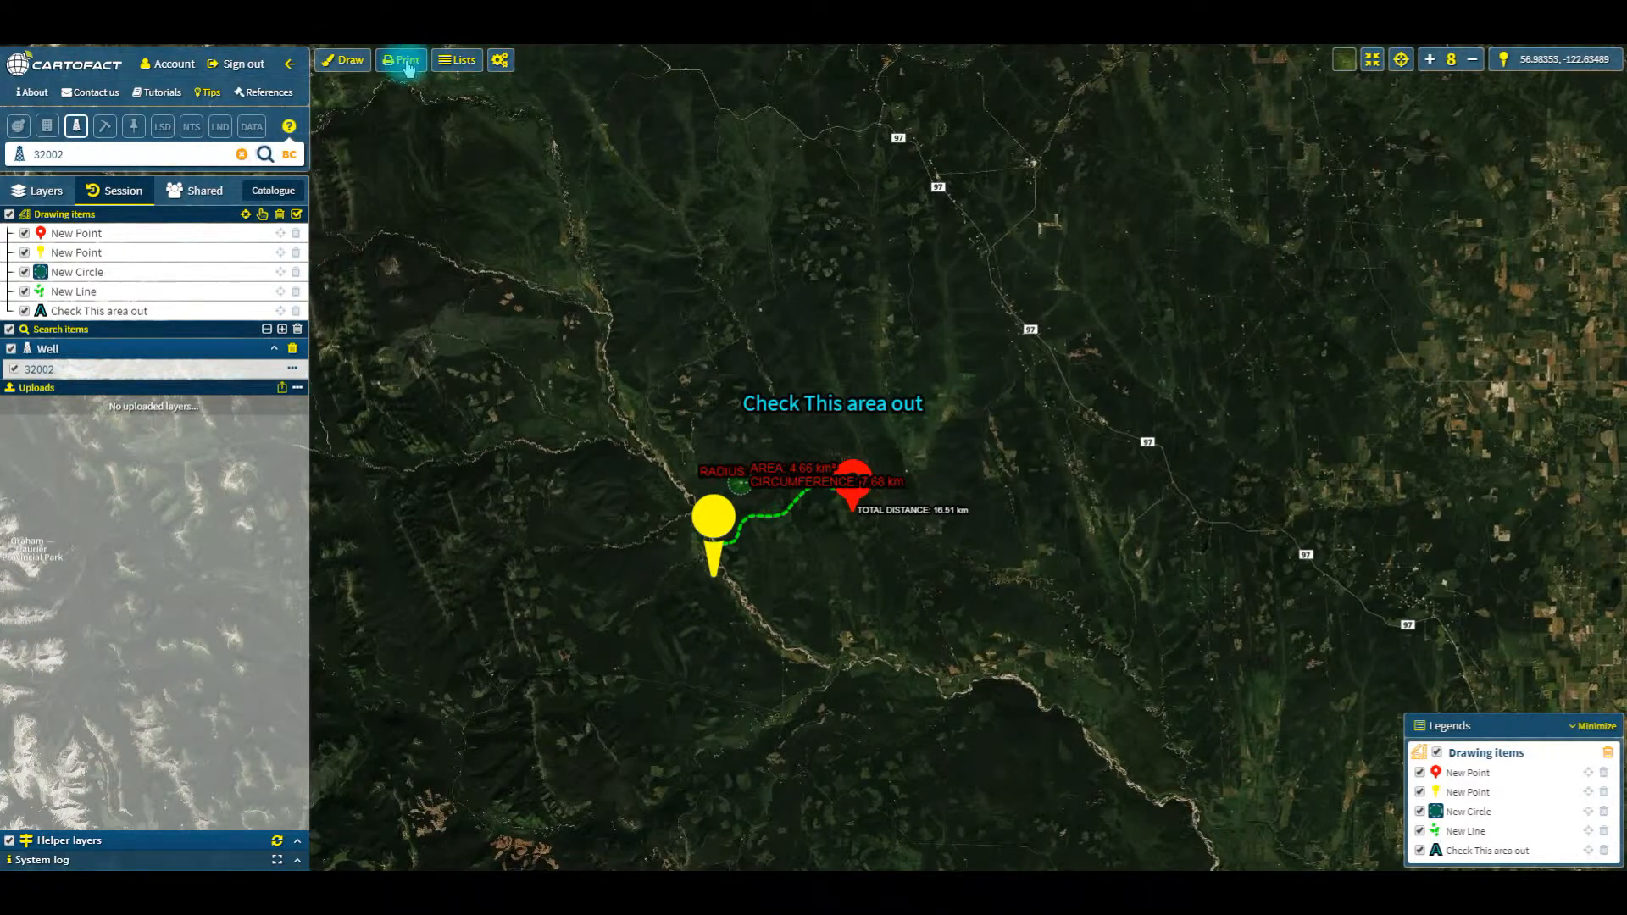
pyautogui.scroll(1, 731, 498)
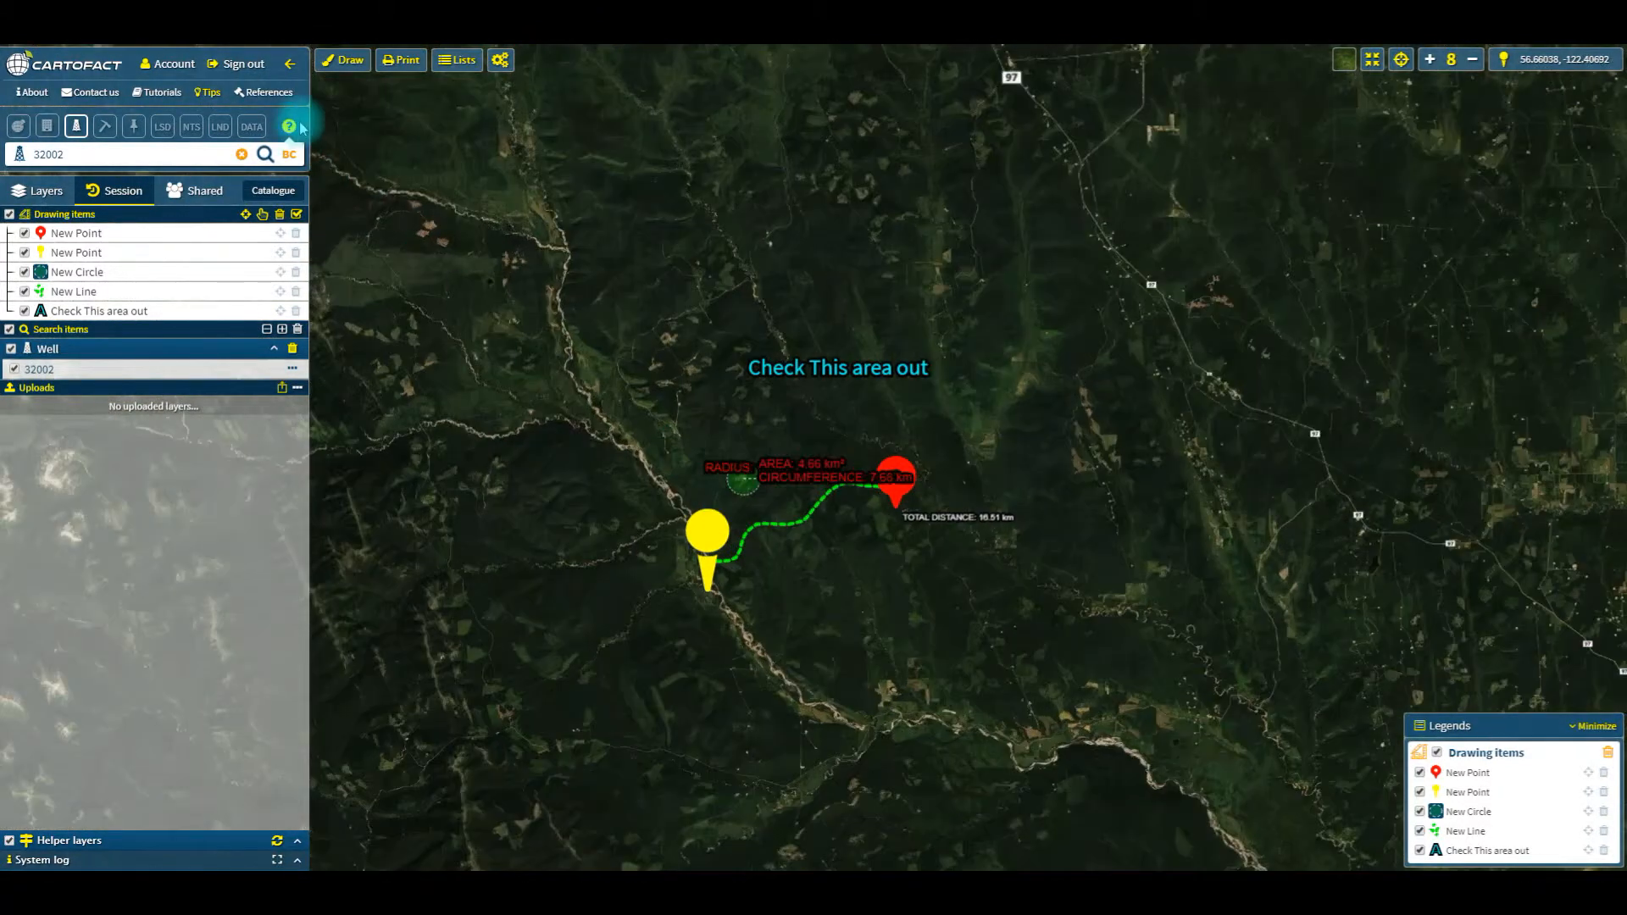
pyautogui.click(403, 60)
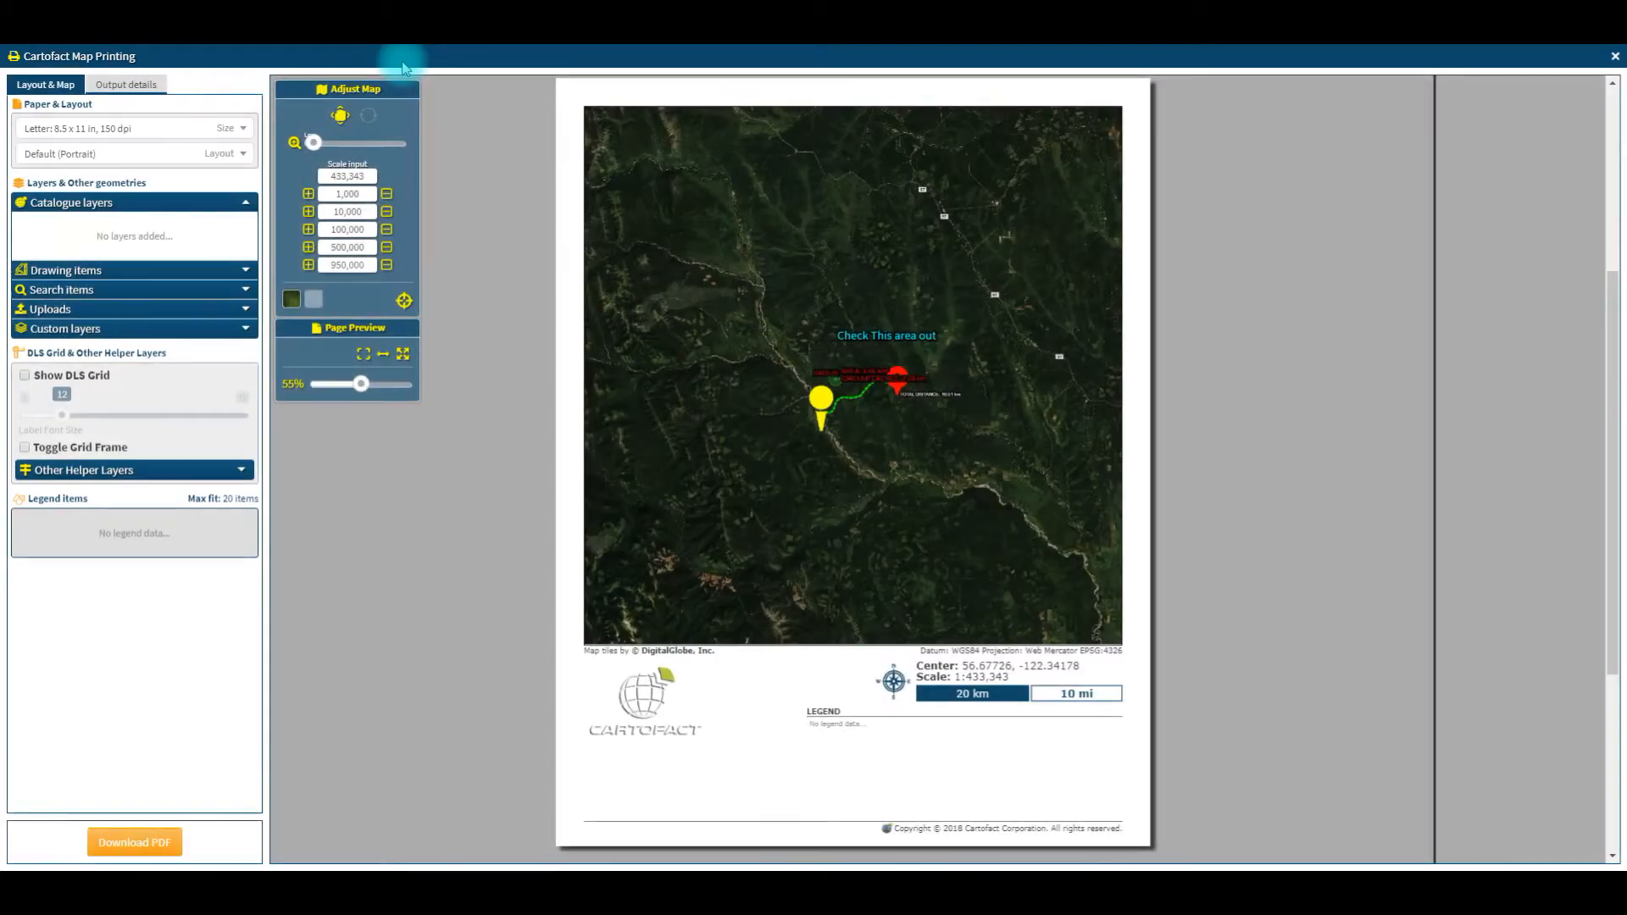
# Step: Set the print map scale to 1:100,212 and shift the map contents slightly northwest within the page frame
pyautogui.click(387, 249)
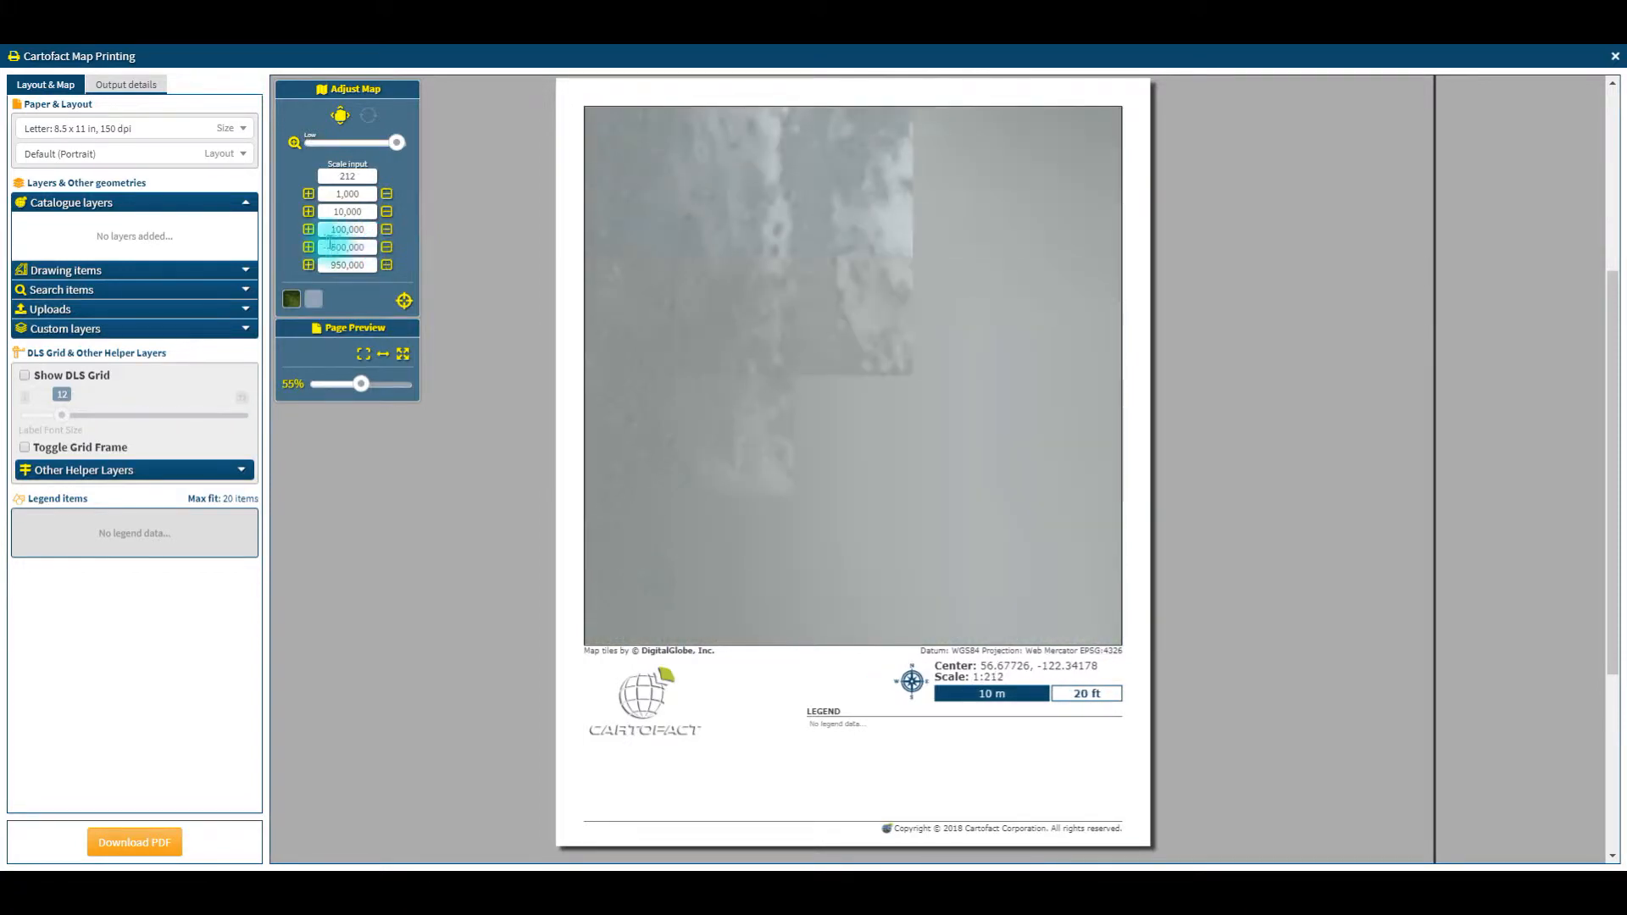
pyautogui.click(308, 229)
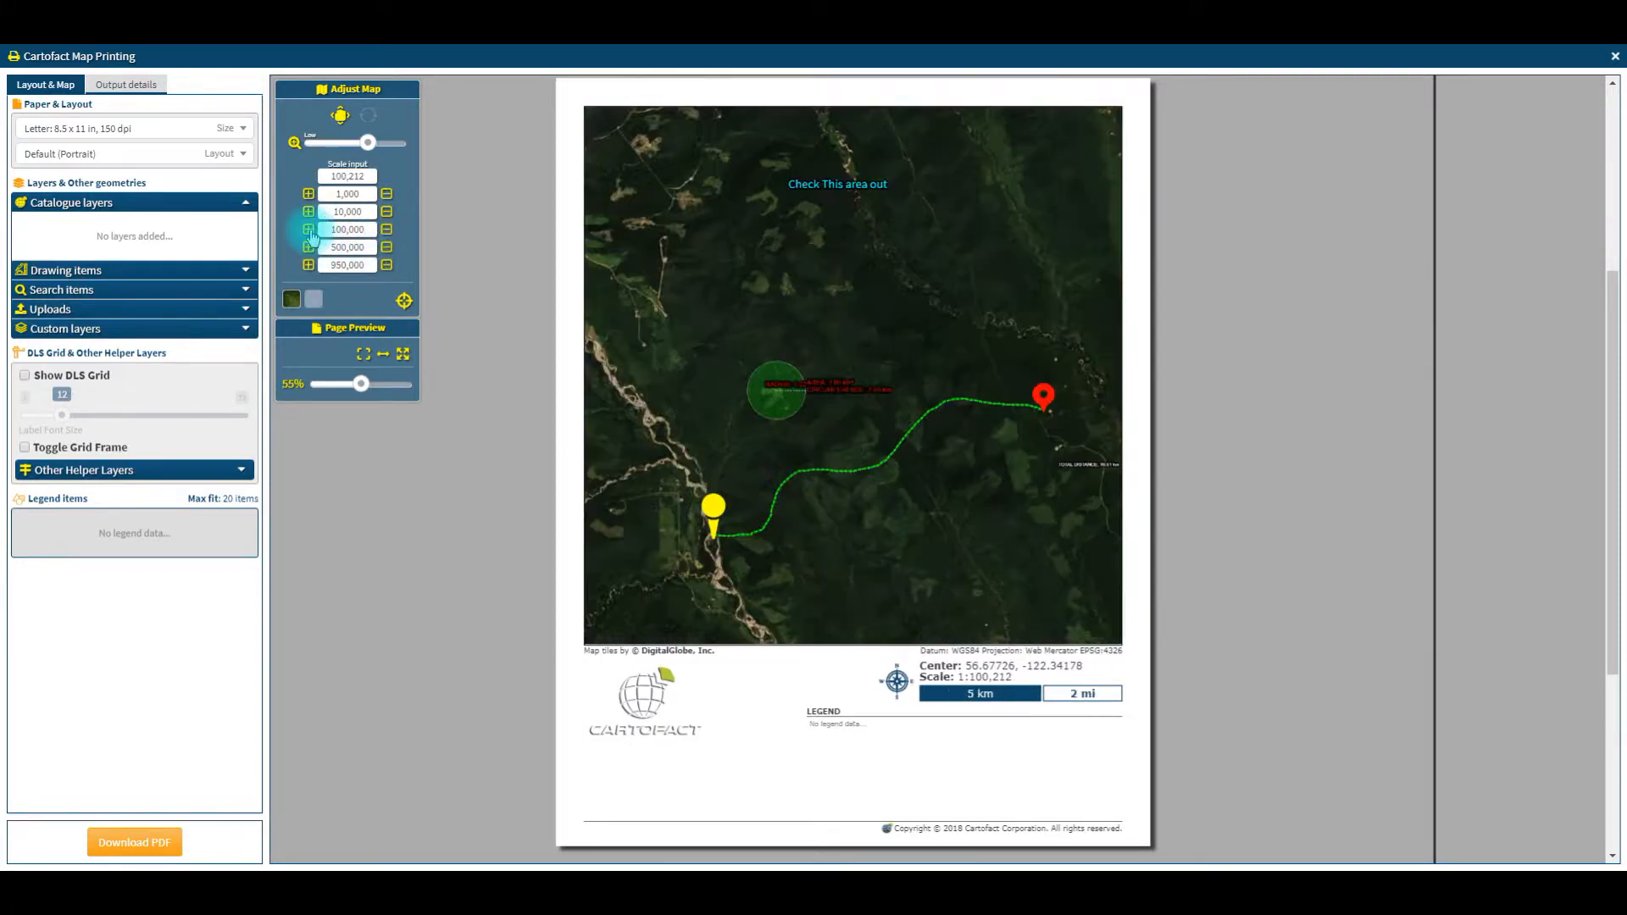
pyautogui.moveTo(396, 142); pyautogui.dragTo(377, 142)
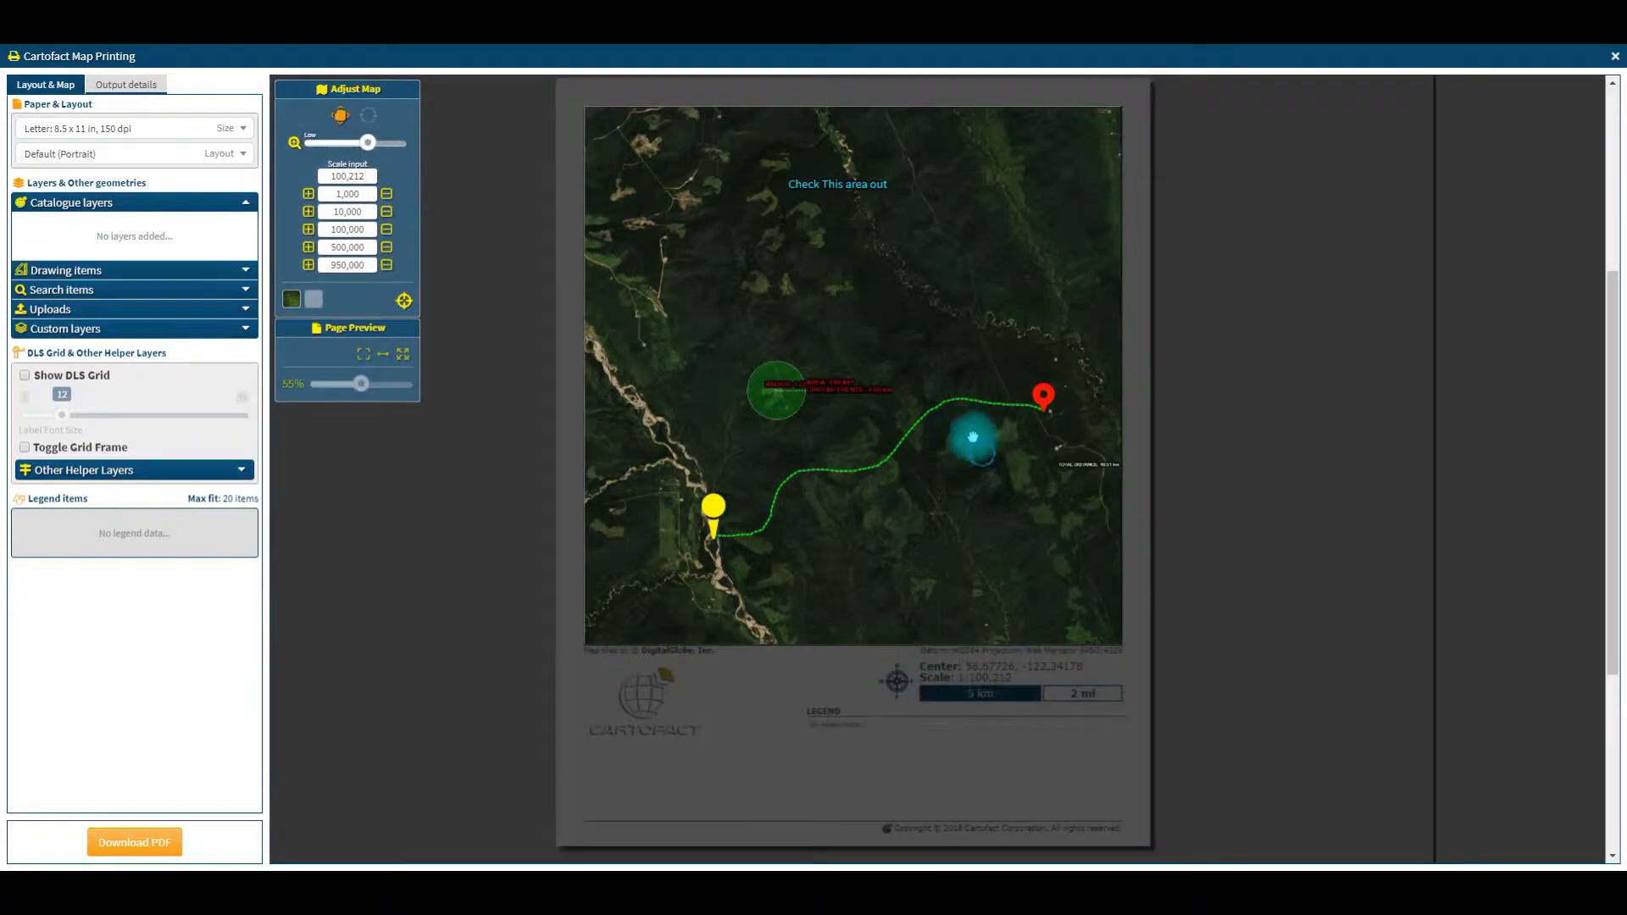
pyautogui.moveTo(971, 435); pyautogui.dragTo(940, 391)
pyautogui.click(338, 122)
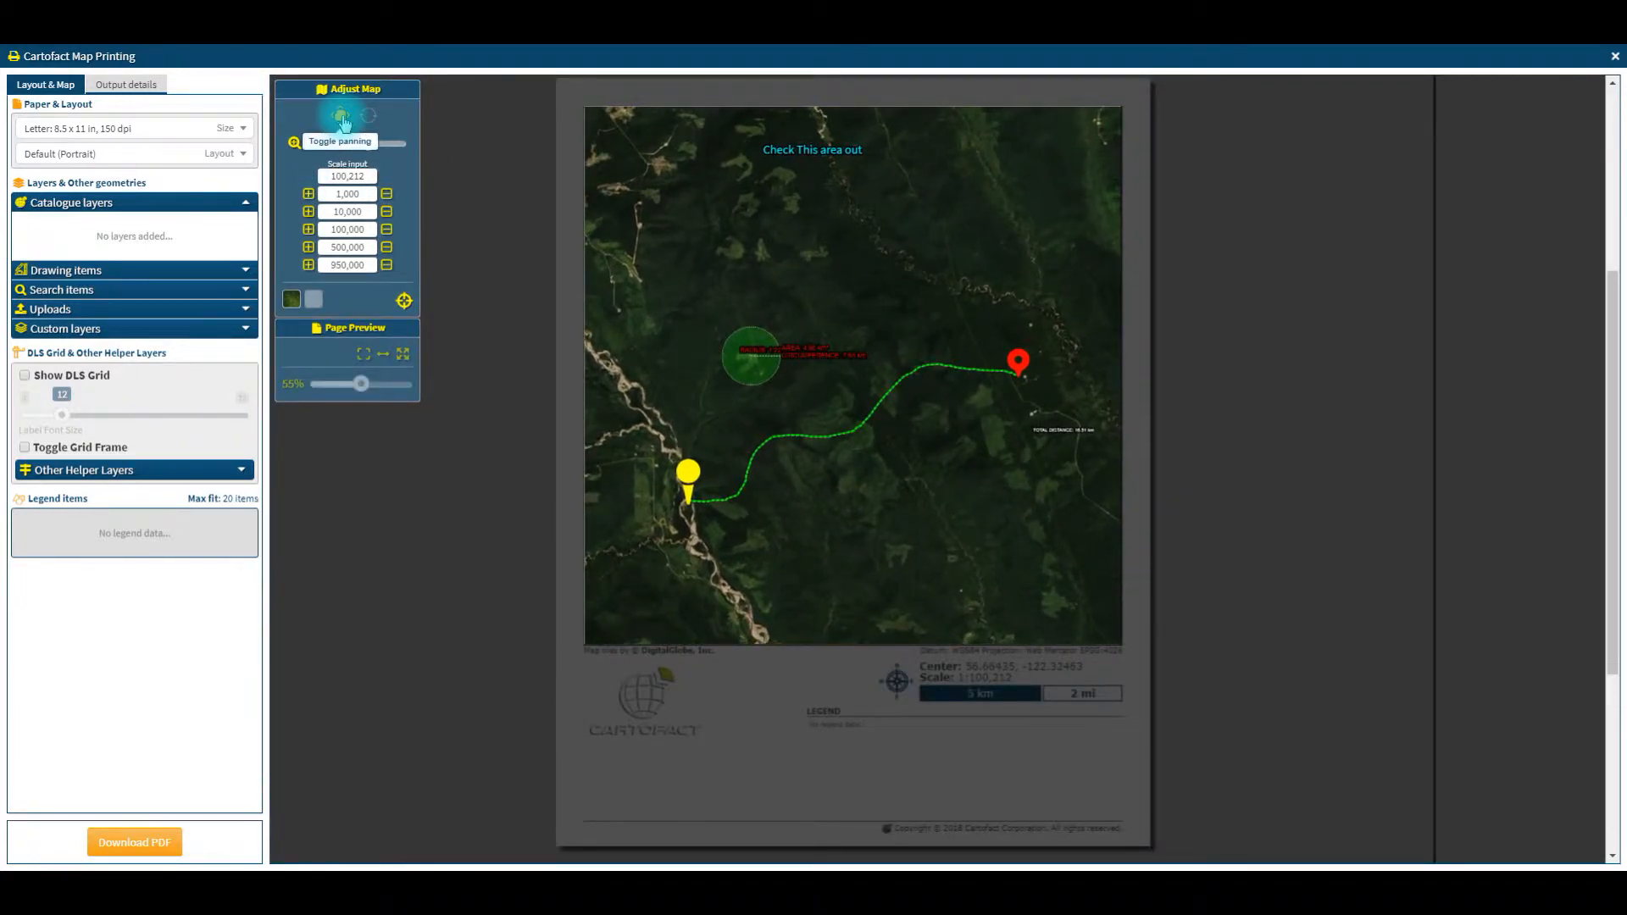
pyautogui.click(335, 111)
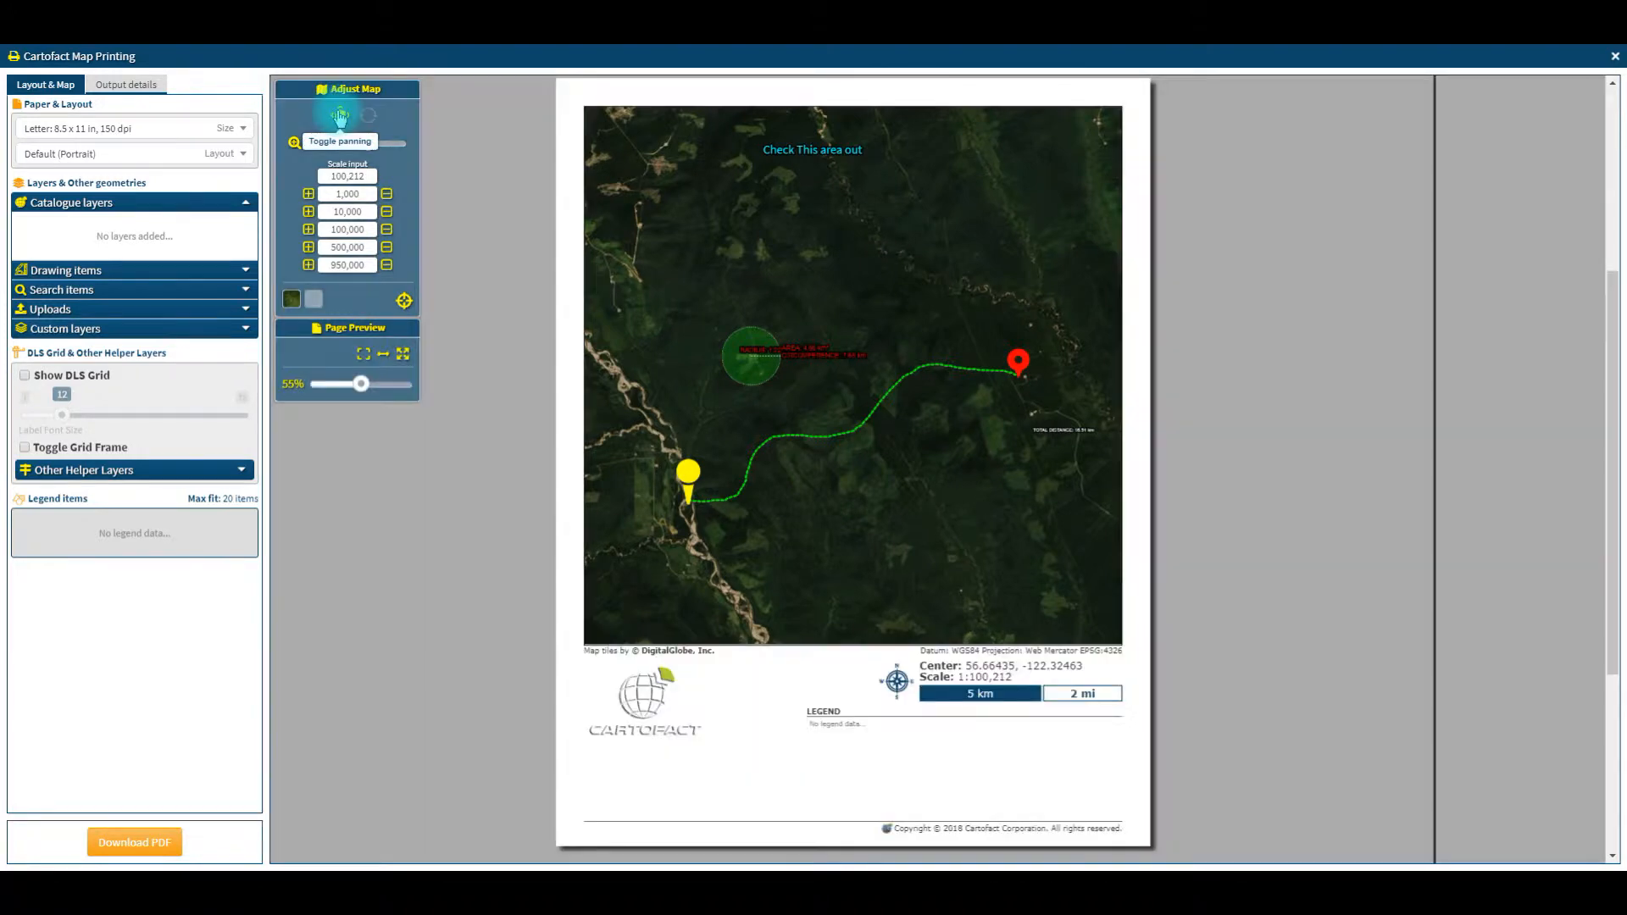
# Step: Set the print paper to Tabloid 11 x 17 in, 150 dpi, with the Wide Map (Landscape) layout
pyautogui.click(151, 129)
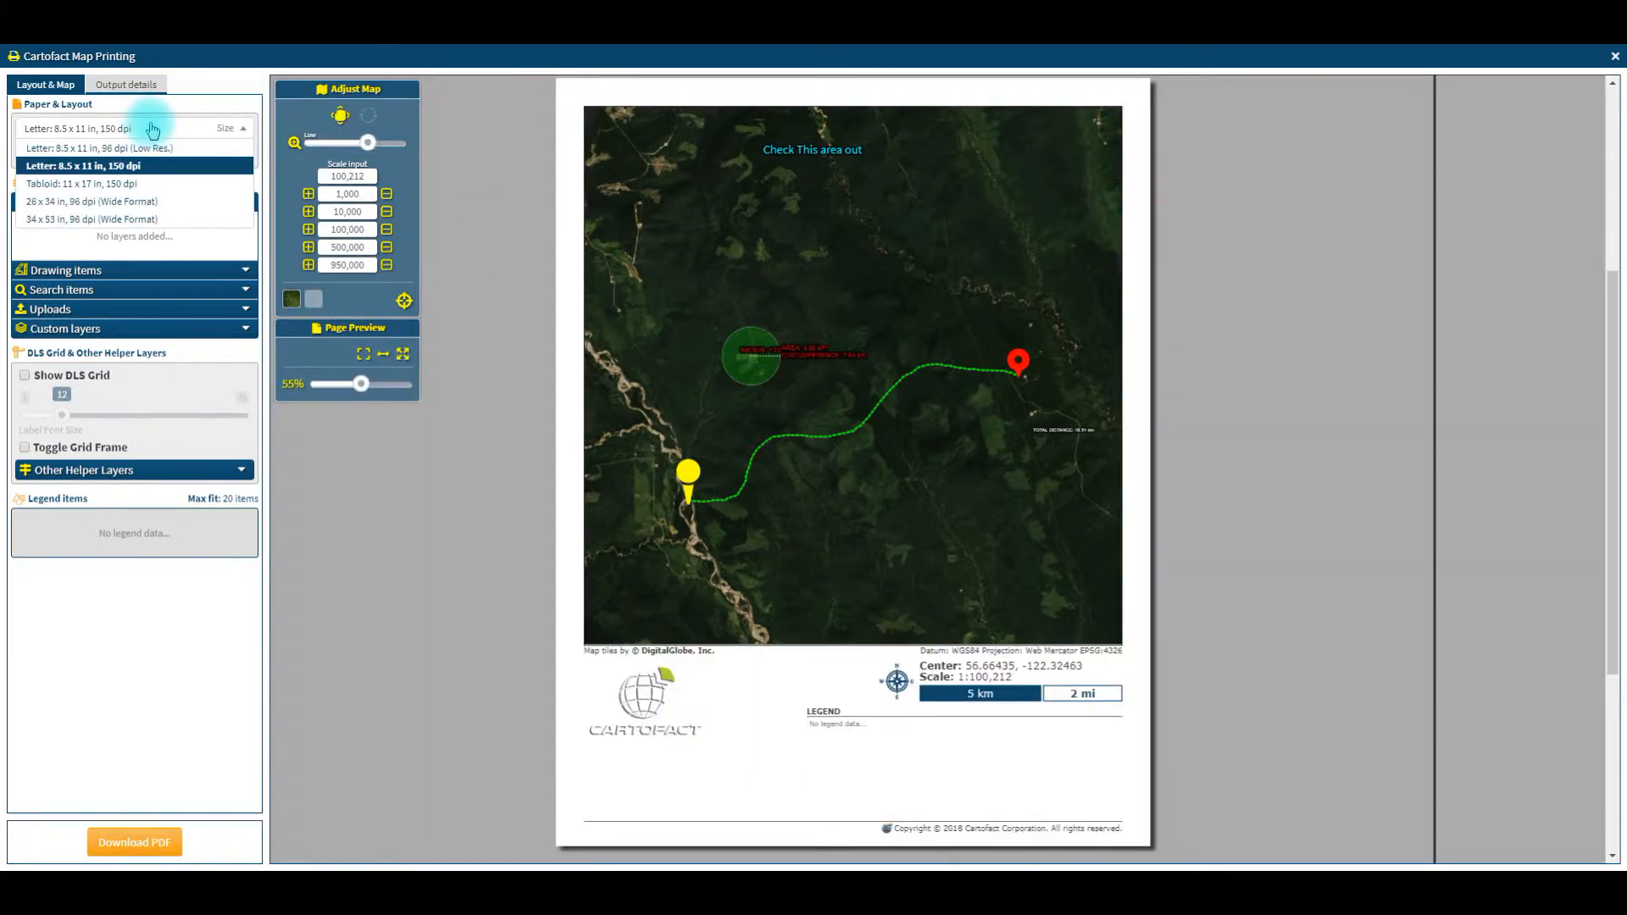
pyautogui.click(143, 182)
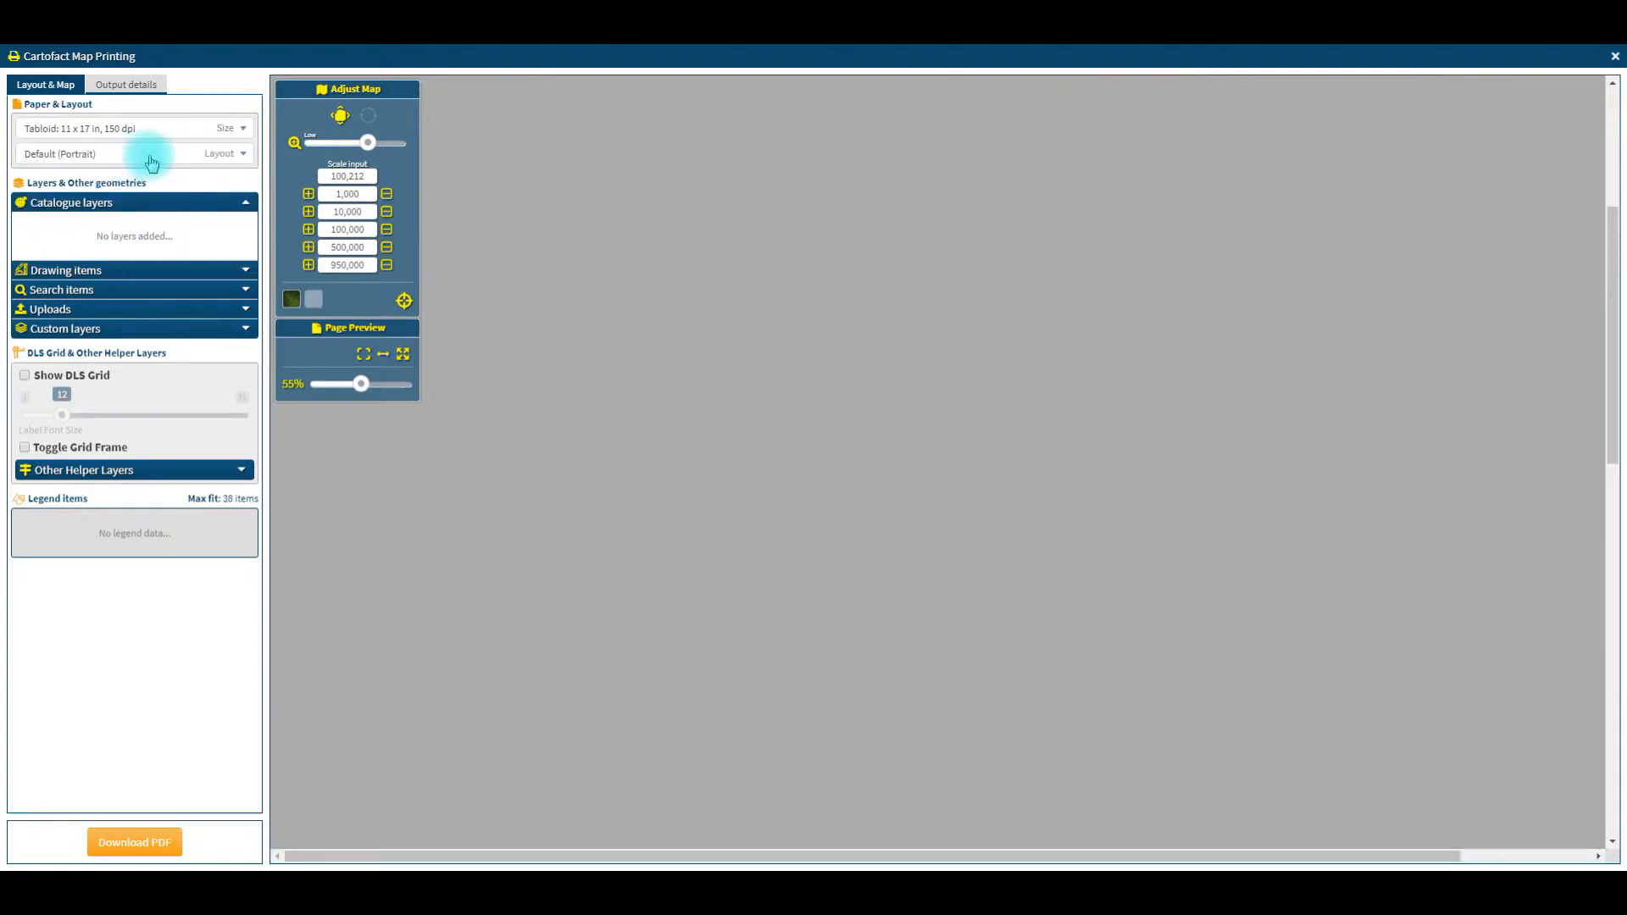
pyautogui.click(151, 161)
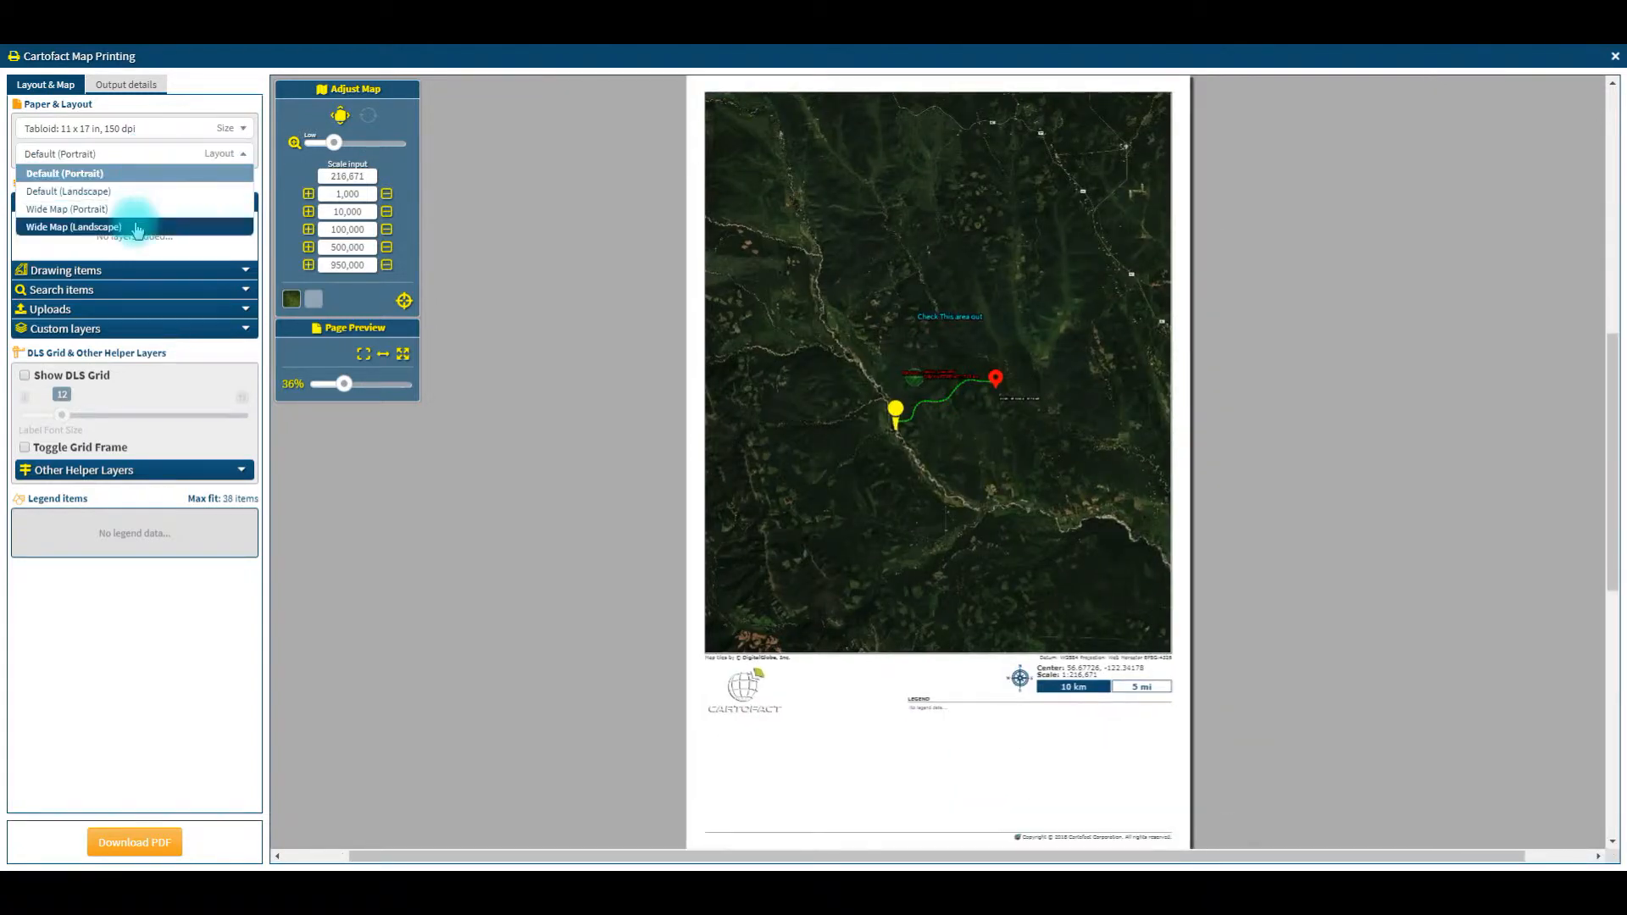
pyautogui.click(138, 227)
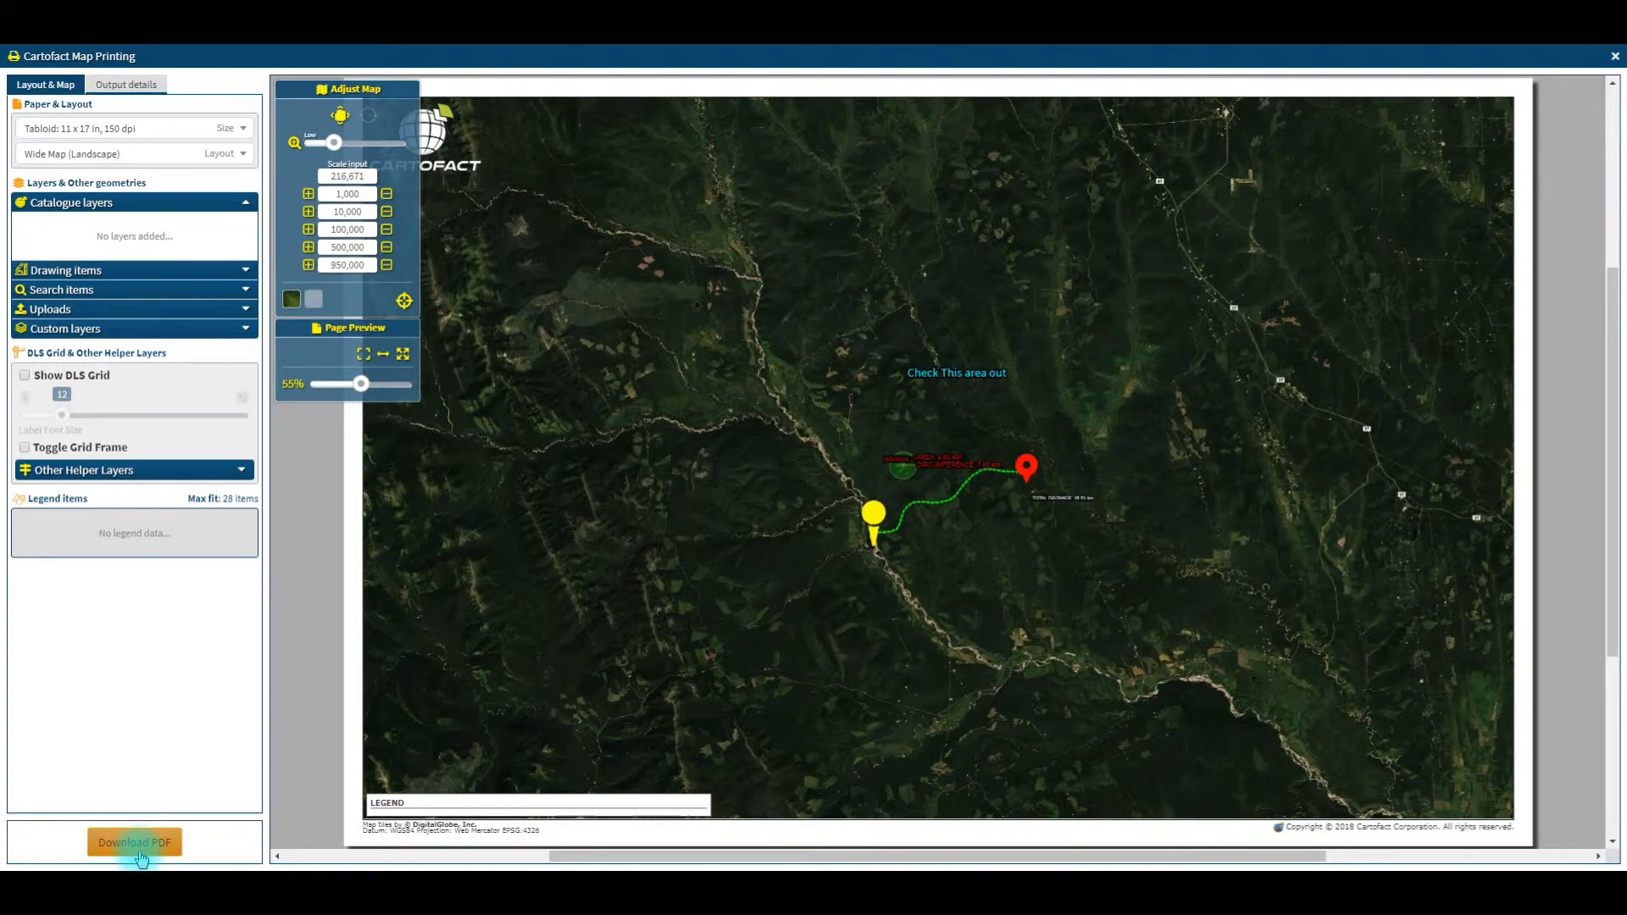
# Step: Close the print setup and review the app preferences for the map, drawing and charts
pyautogui.click(1615, 57)
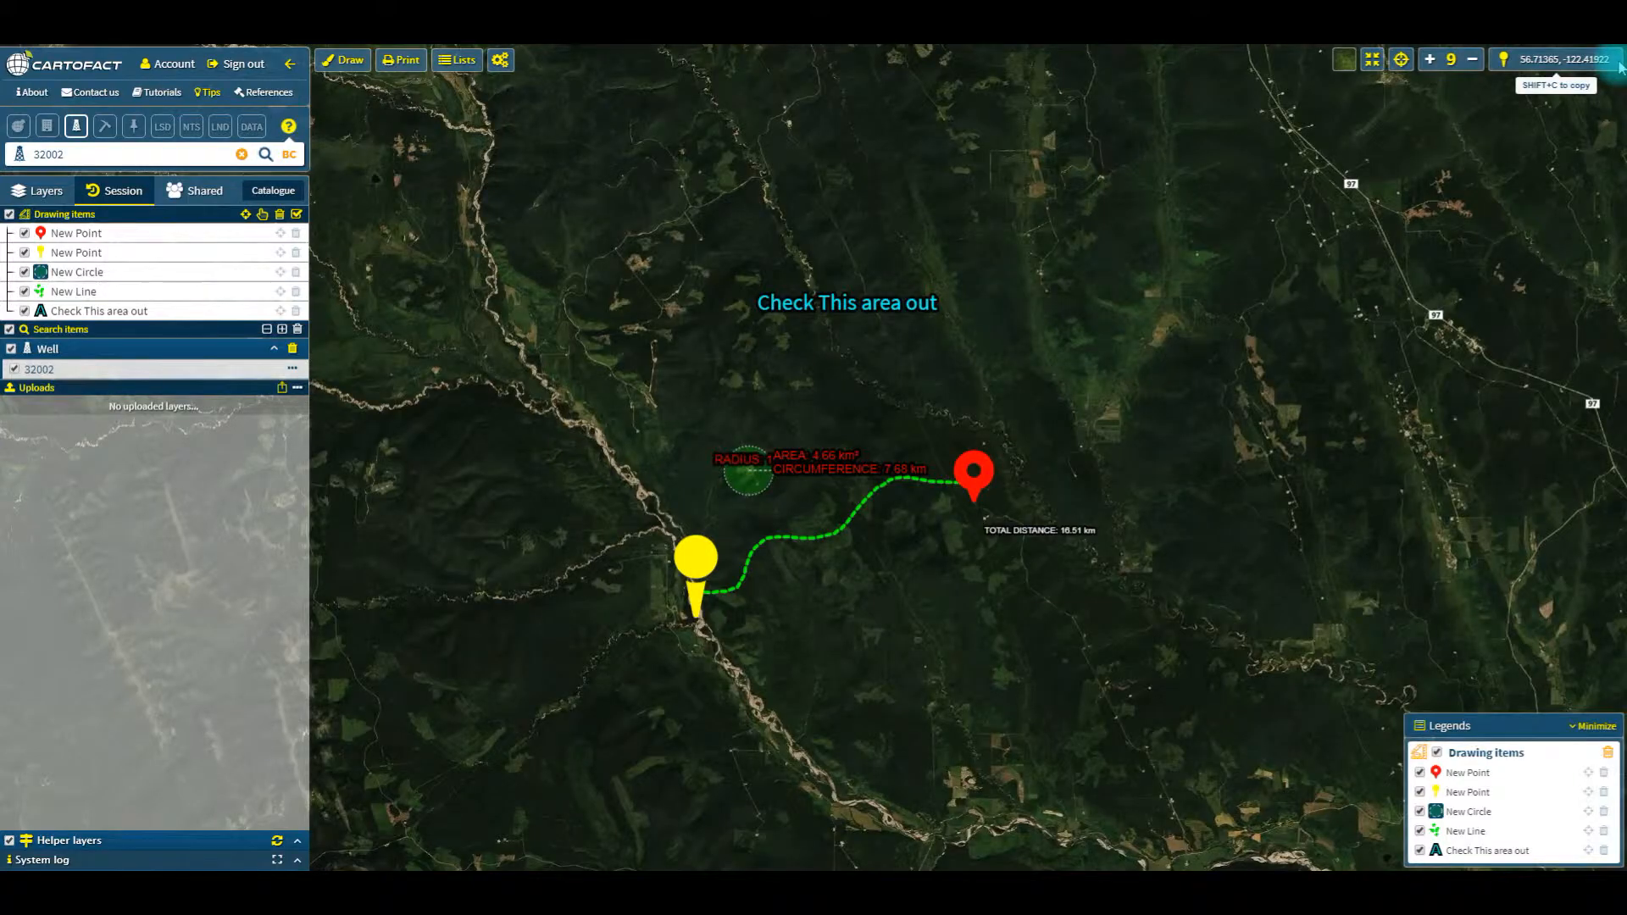
pyautogui.click(509, 73)
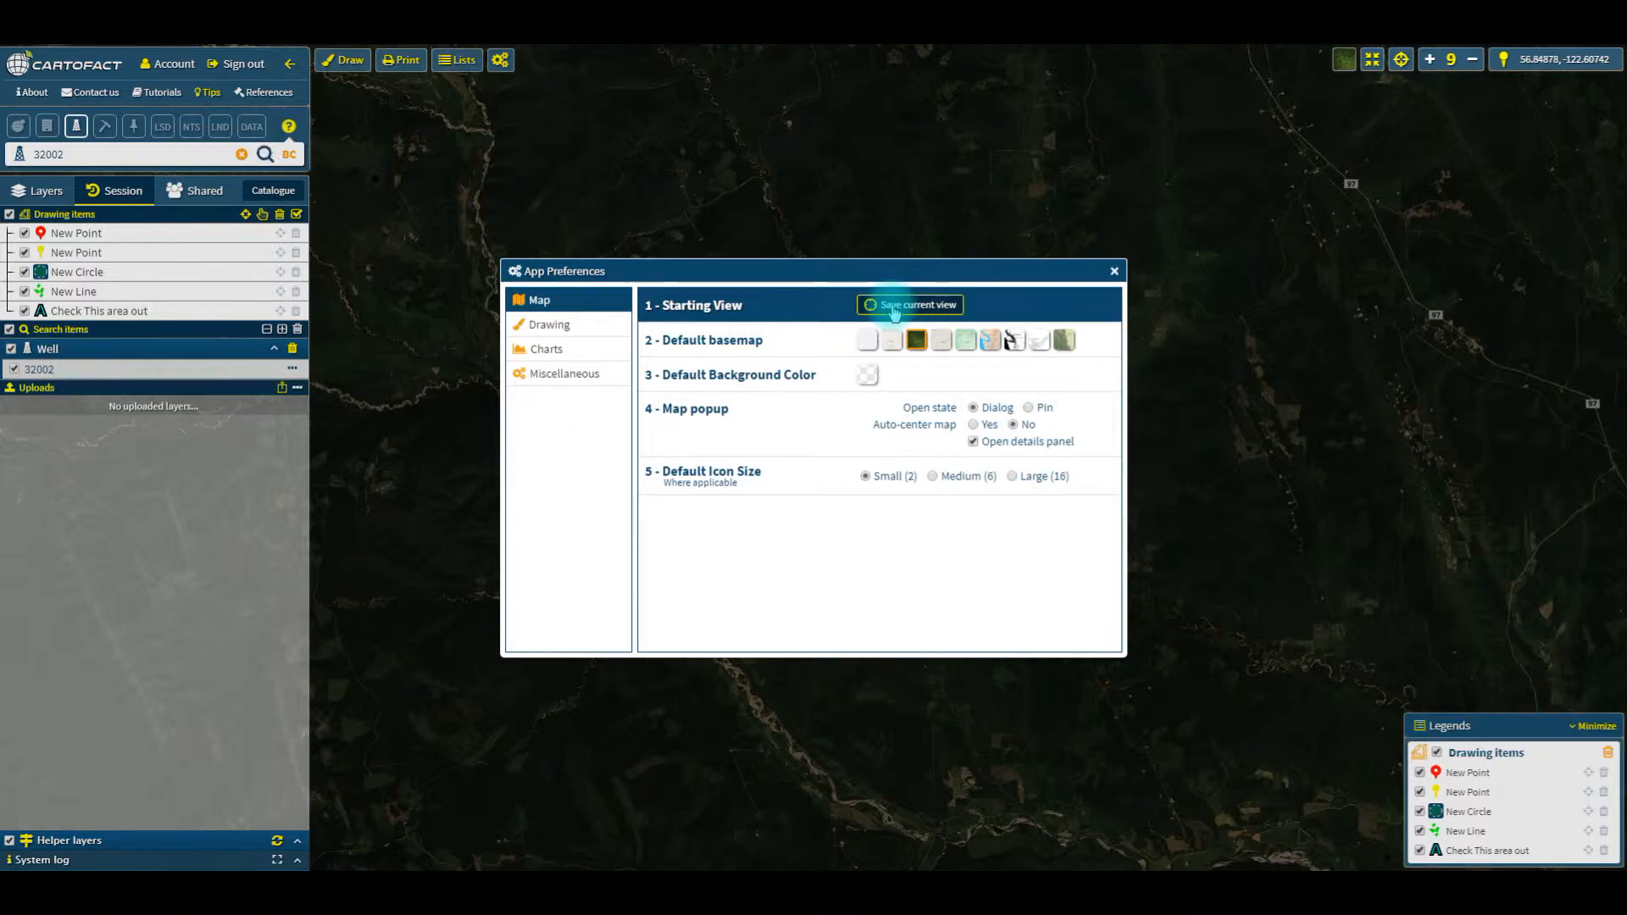
pyautogui.click(576, 326)
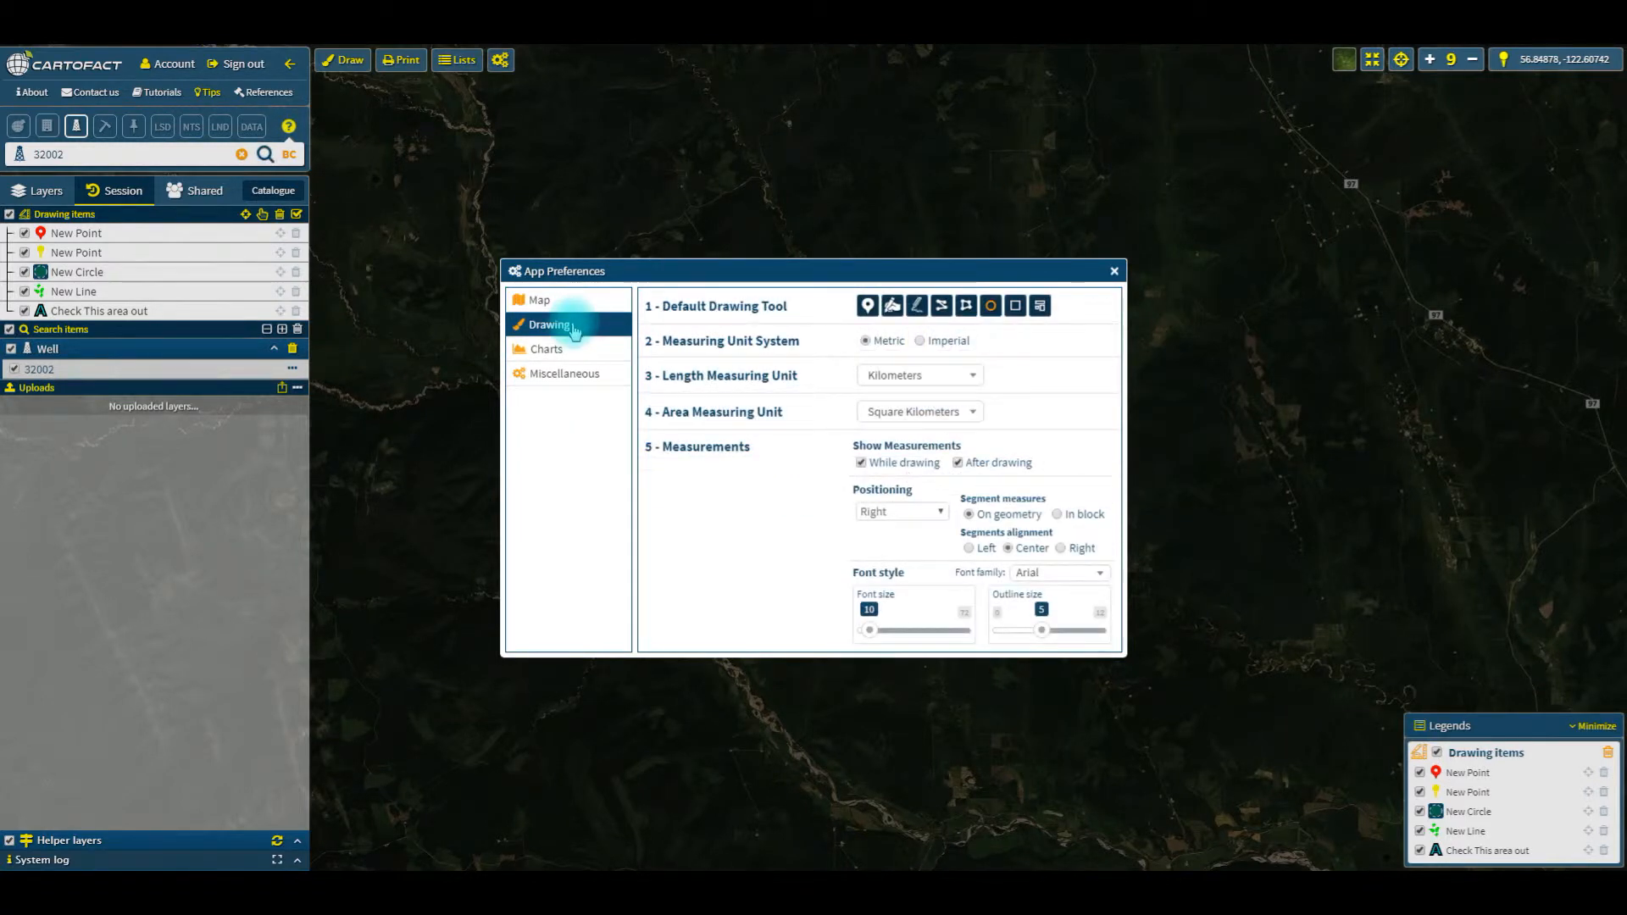
pyautogui.click(549, 349)
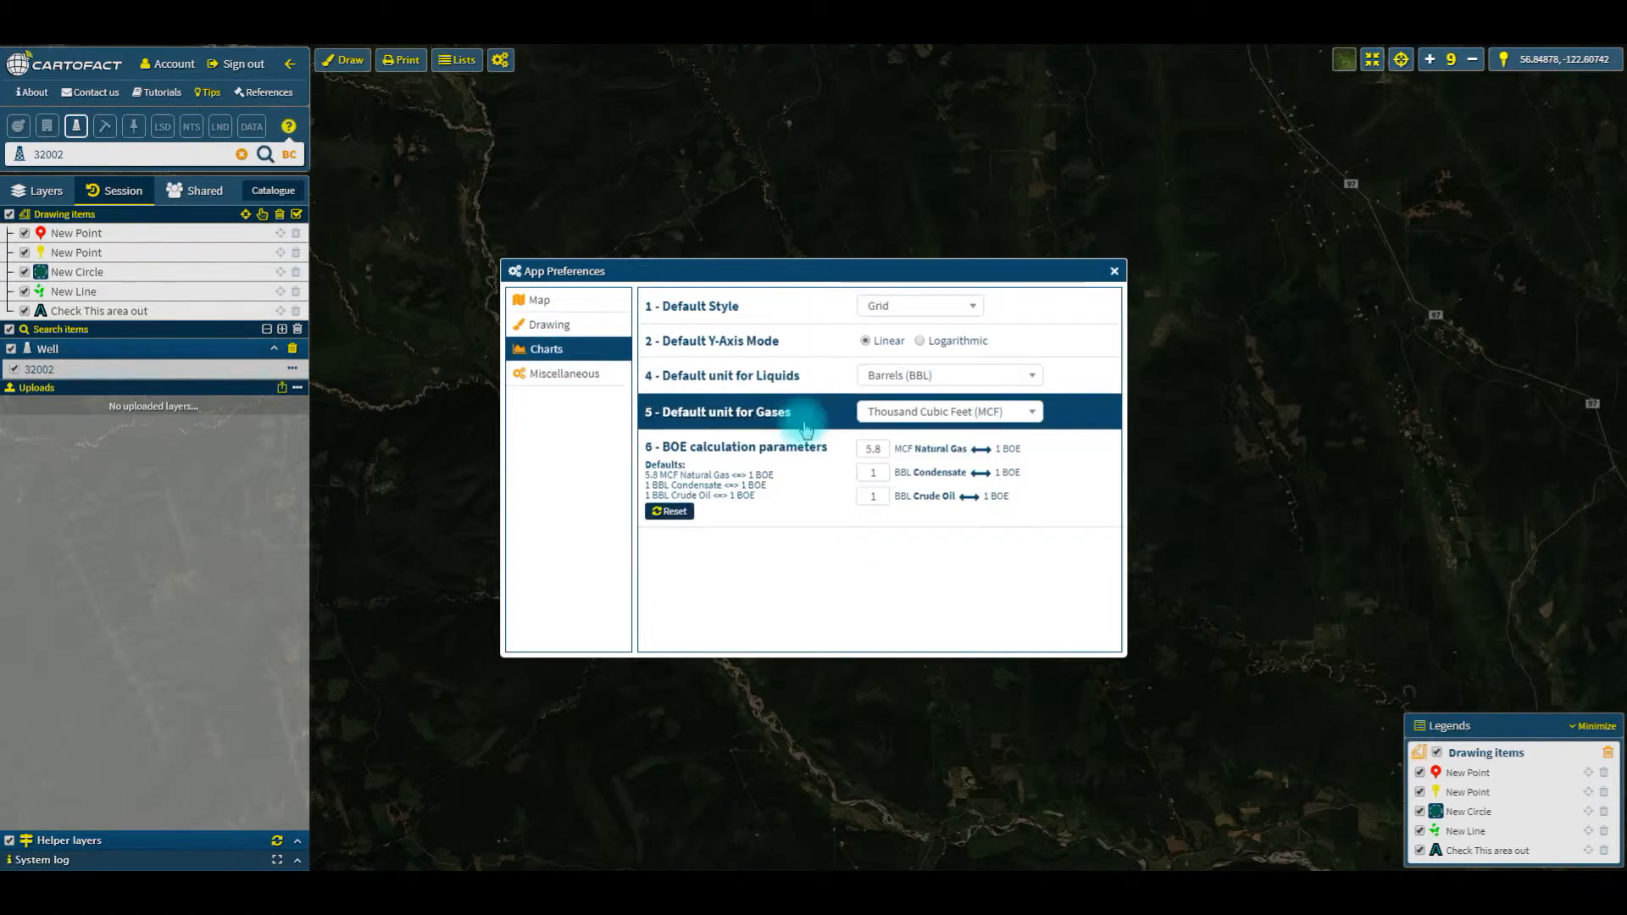
pyautogui.click(906, 411)
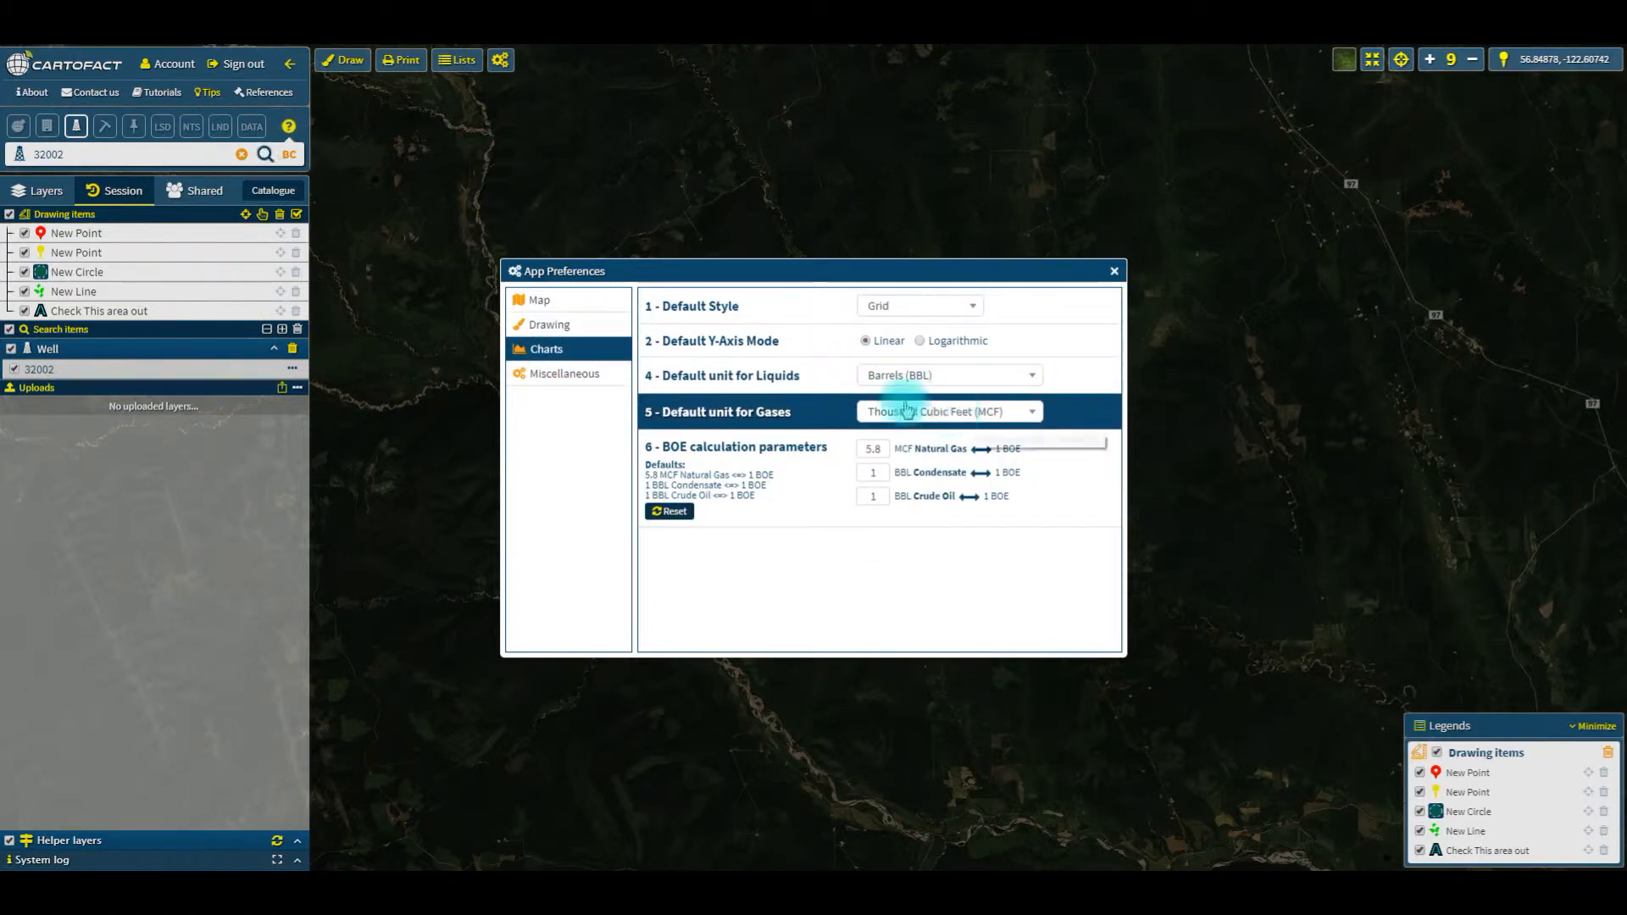
# Step: Set the default search mode to Well in the miscellaneous preferences and close the preferences
pyautogui.click(547, 373)
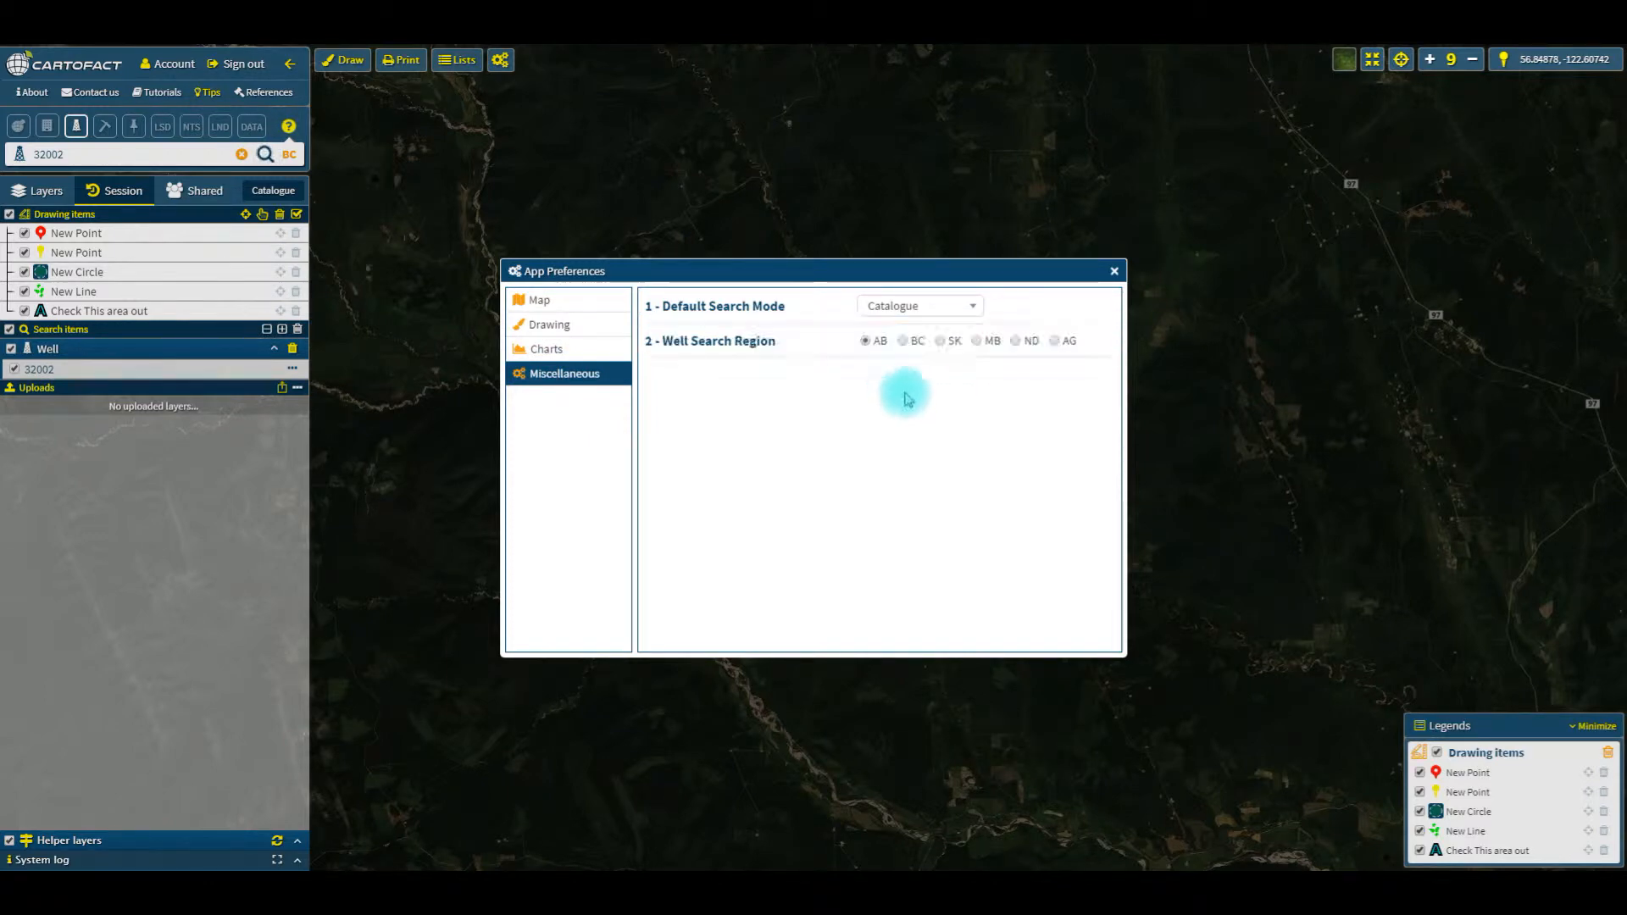
pyautogui.click(966, 307)
pyautogui.click(902, 345)
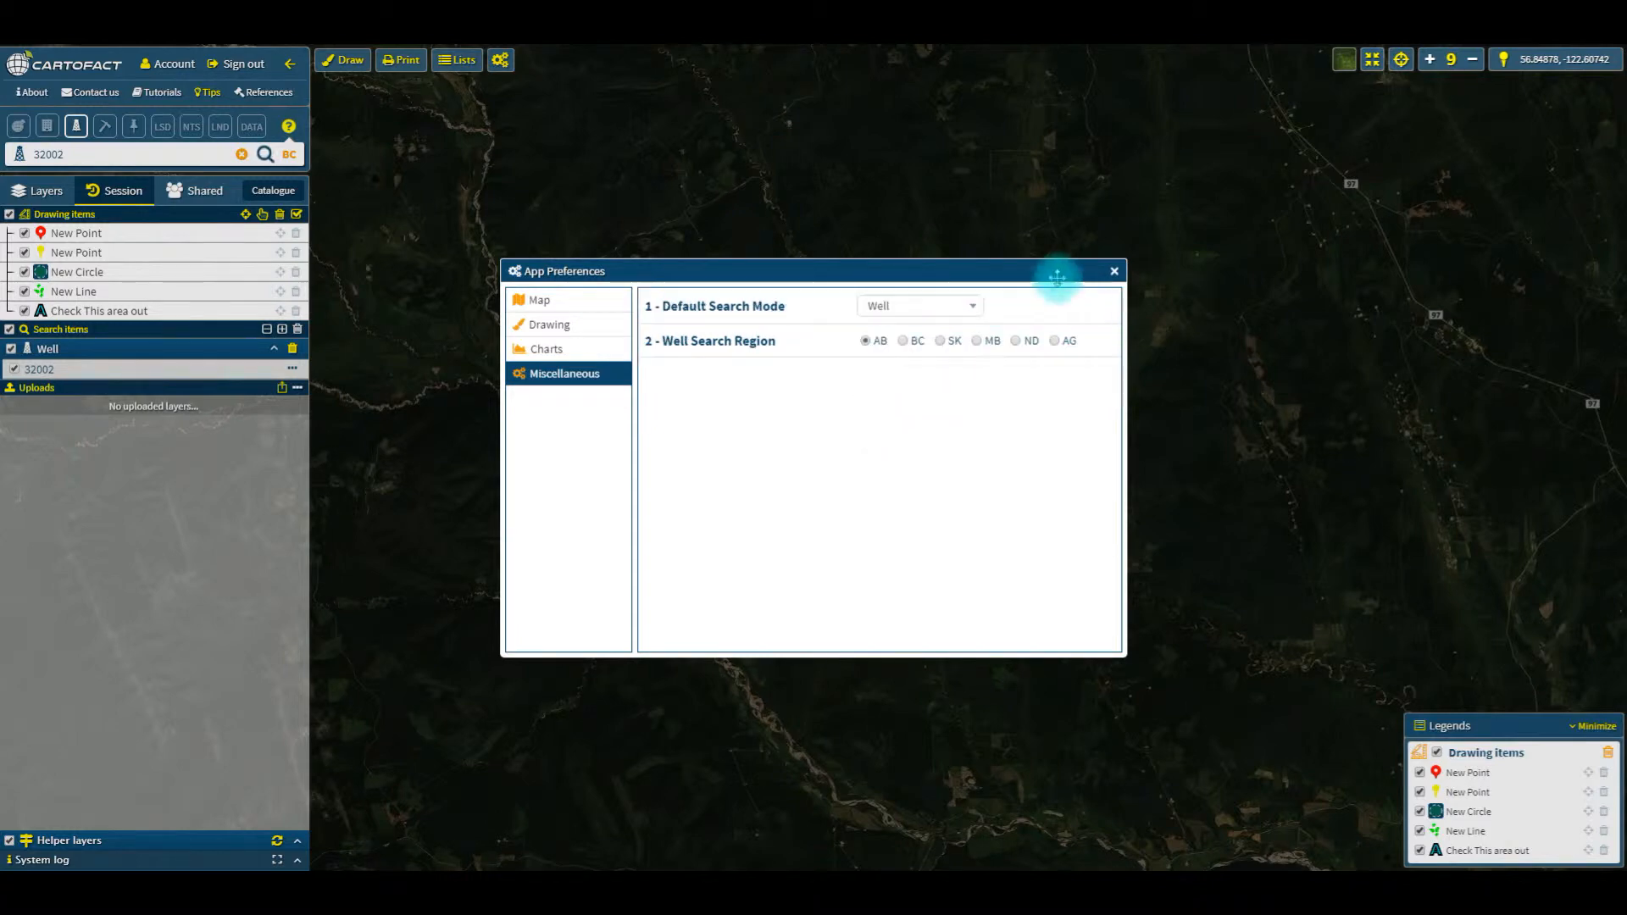
pyautogui.click(1115, 275)
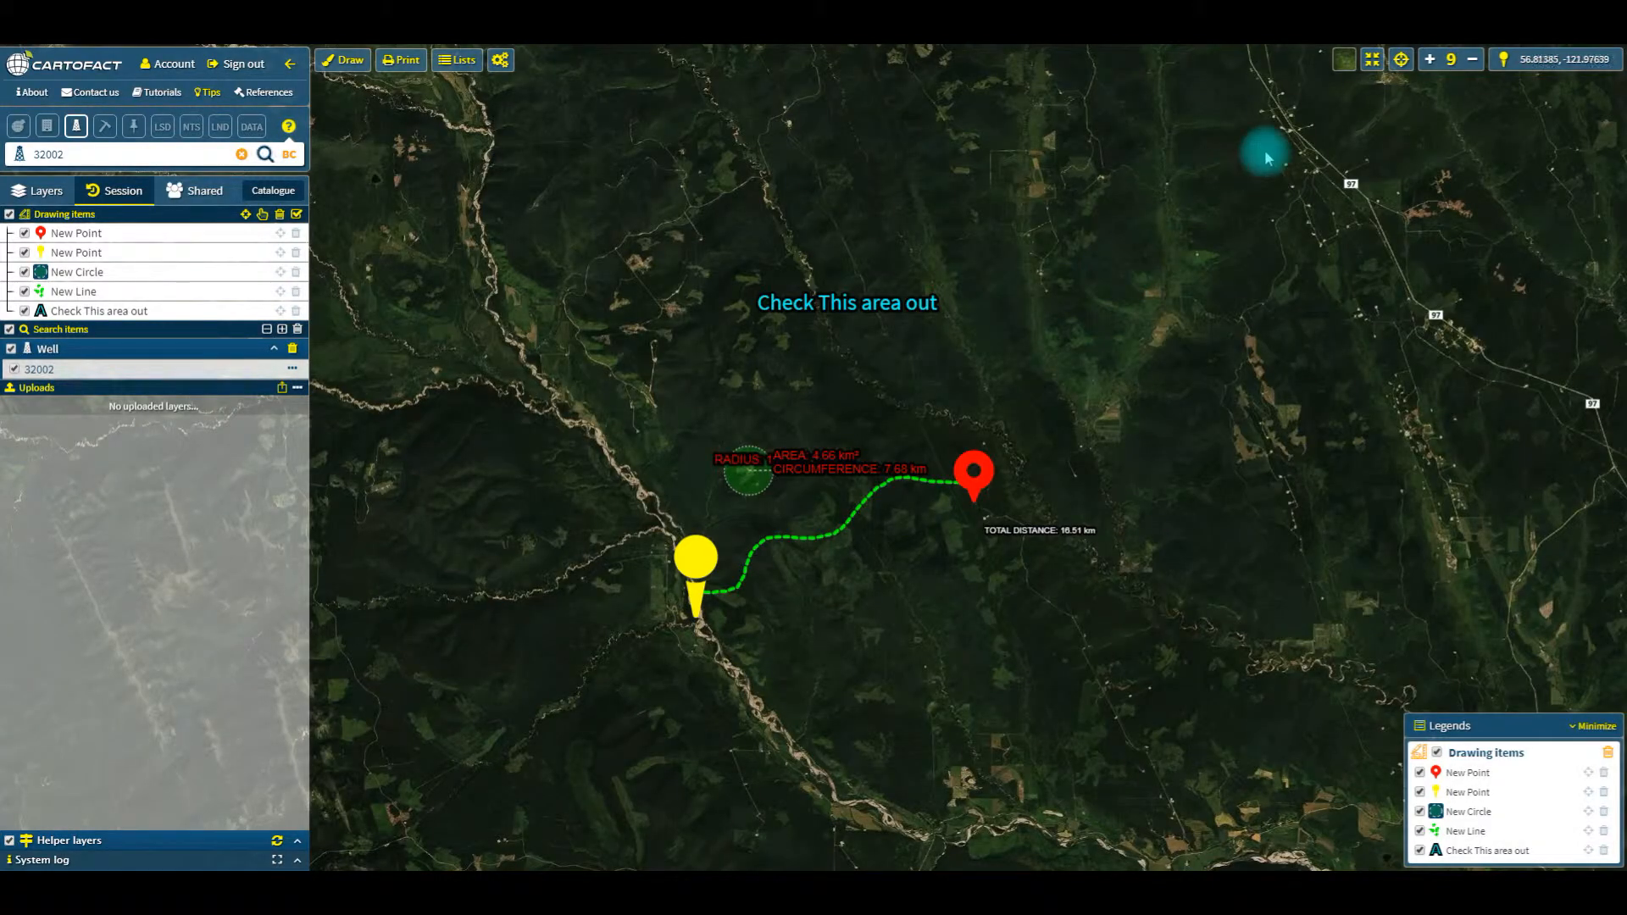
# Step: Try the green terrain relief basemap and the Street Map basemap behind the drawn items
pyautogui.click(1344, 61)
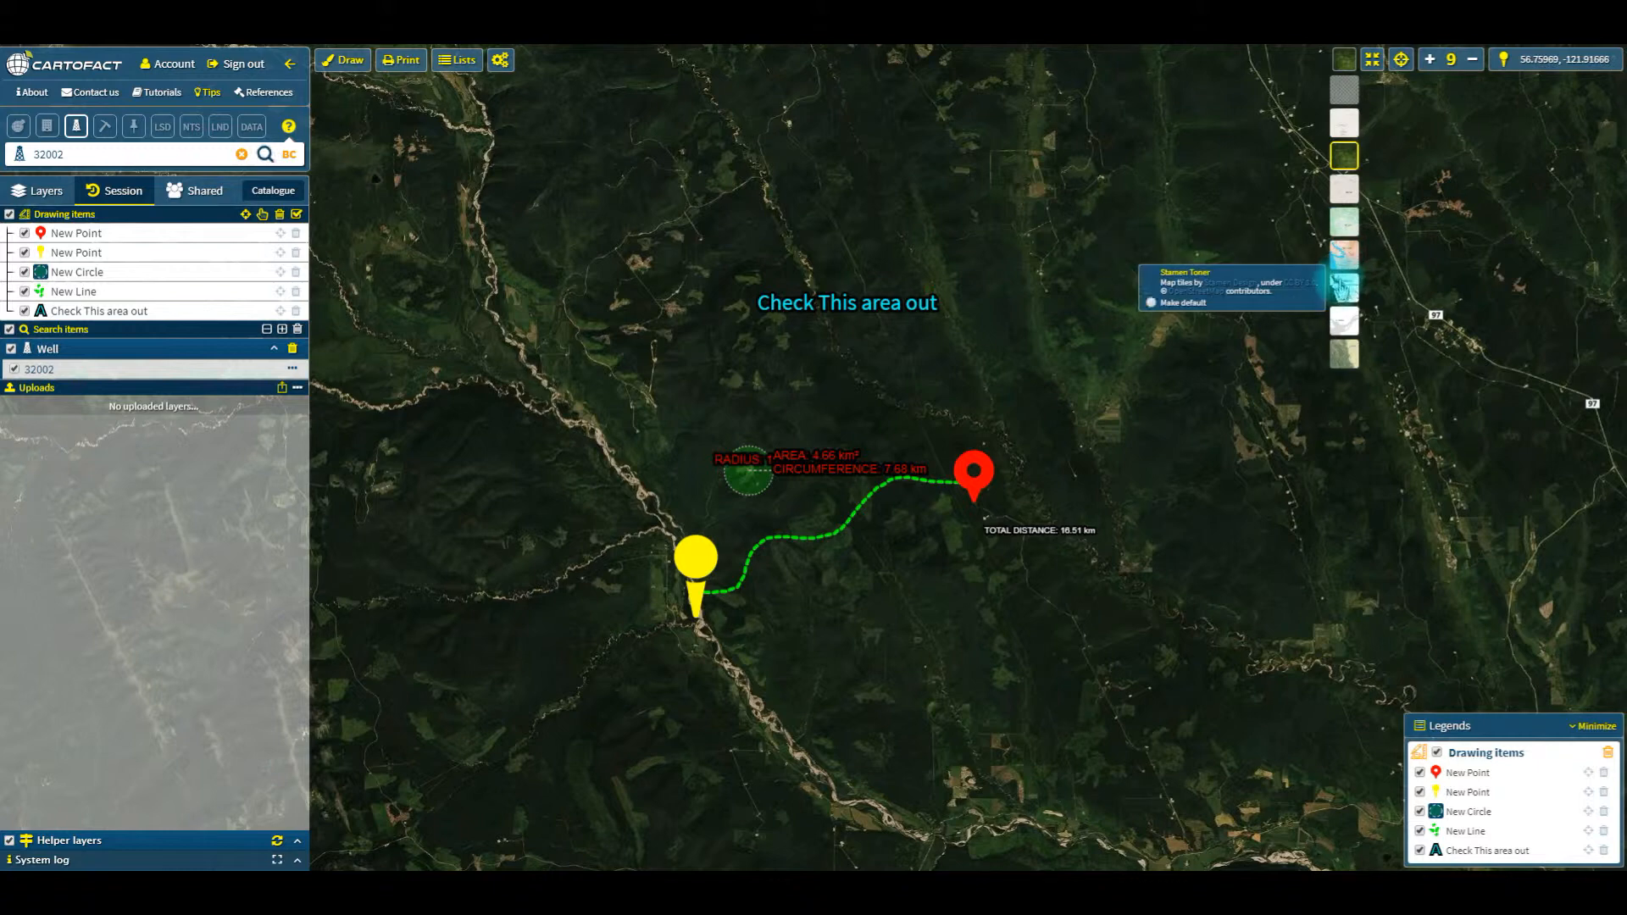
pyautogui.click(1341, 360)
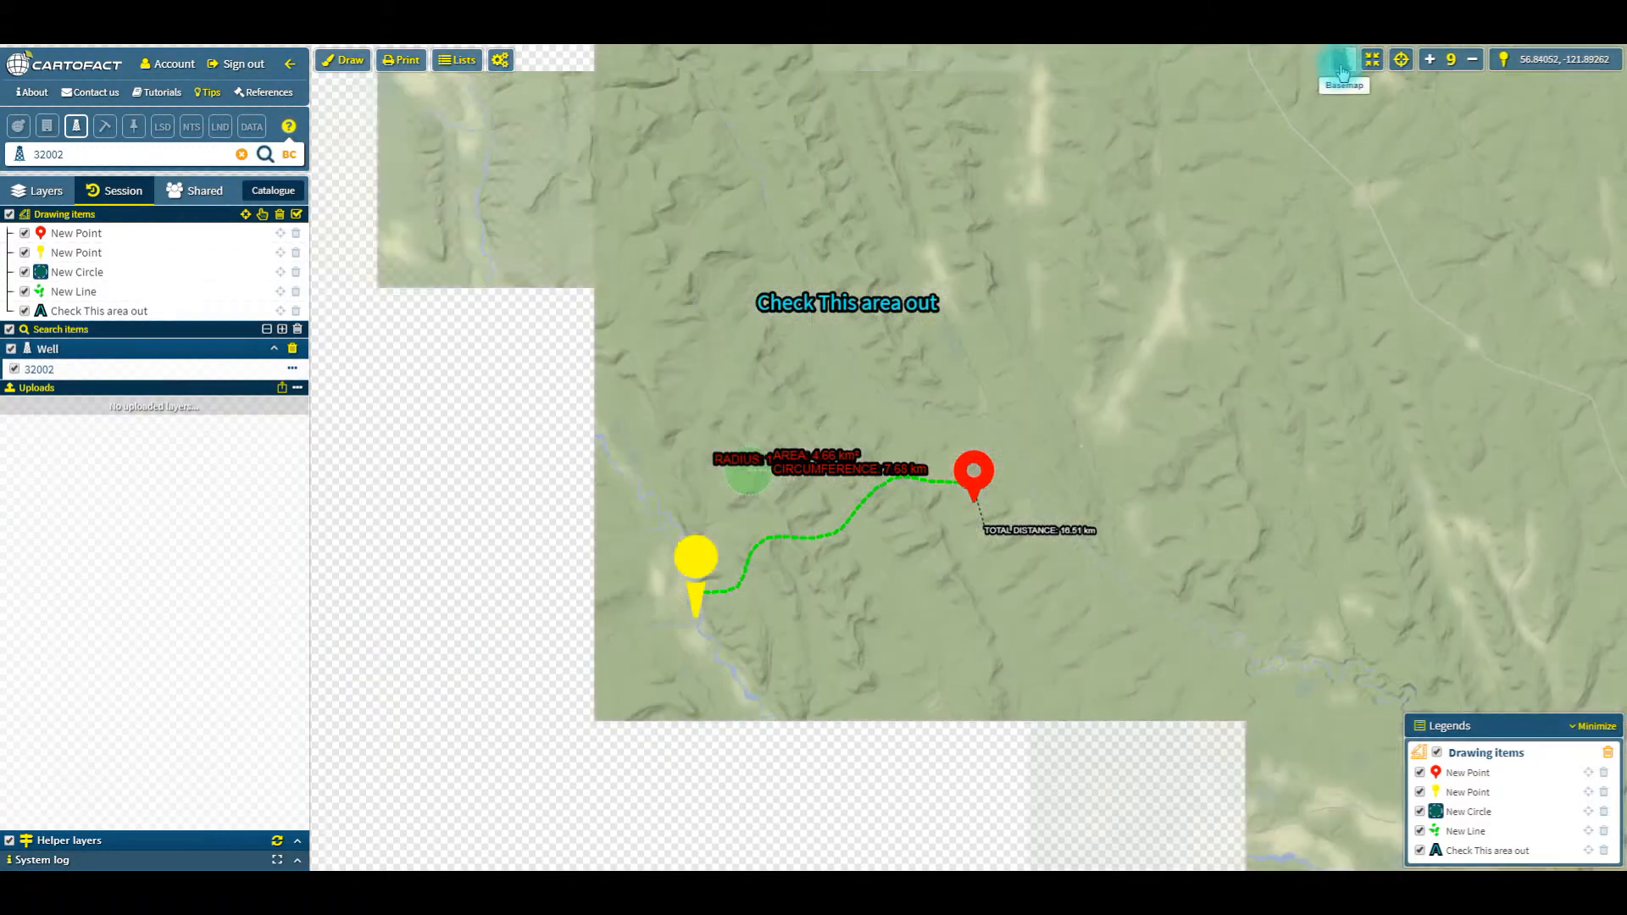
pyautogui.click(1341, 66)
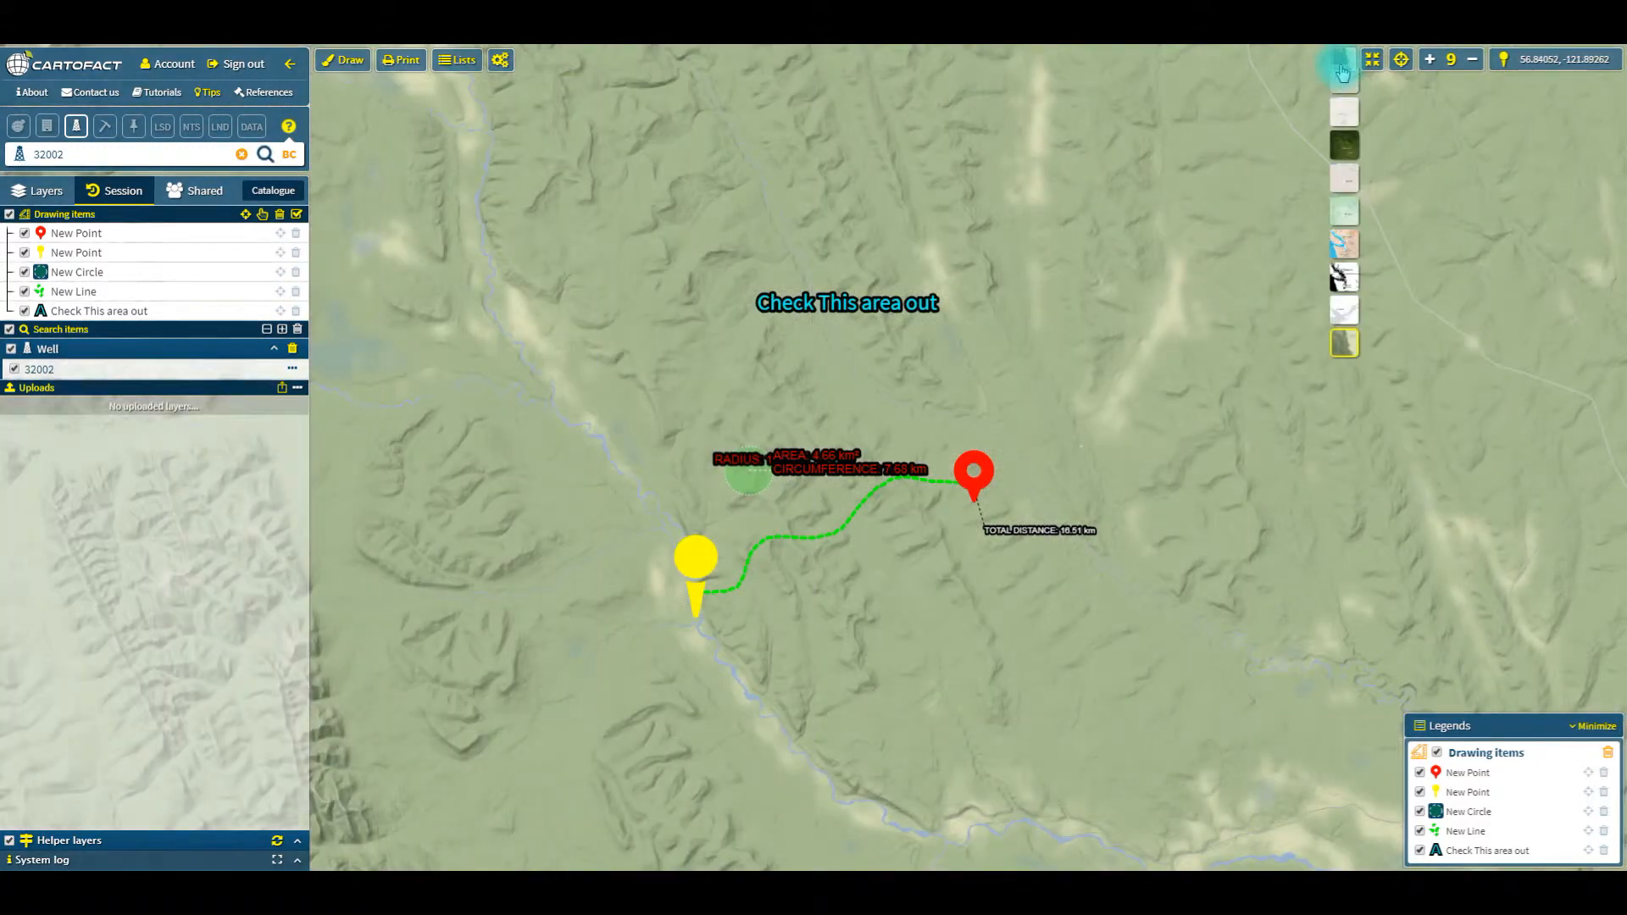
pyautogui.click(1348, 193)
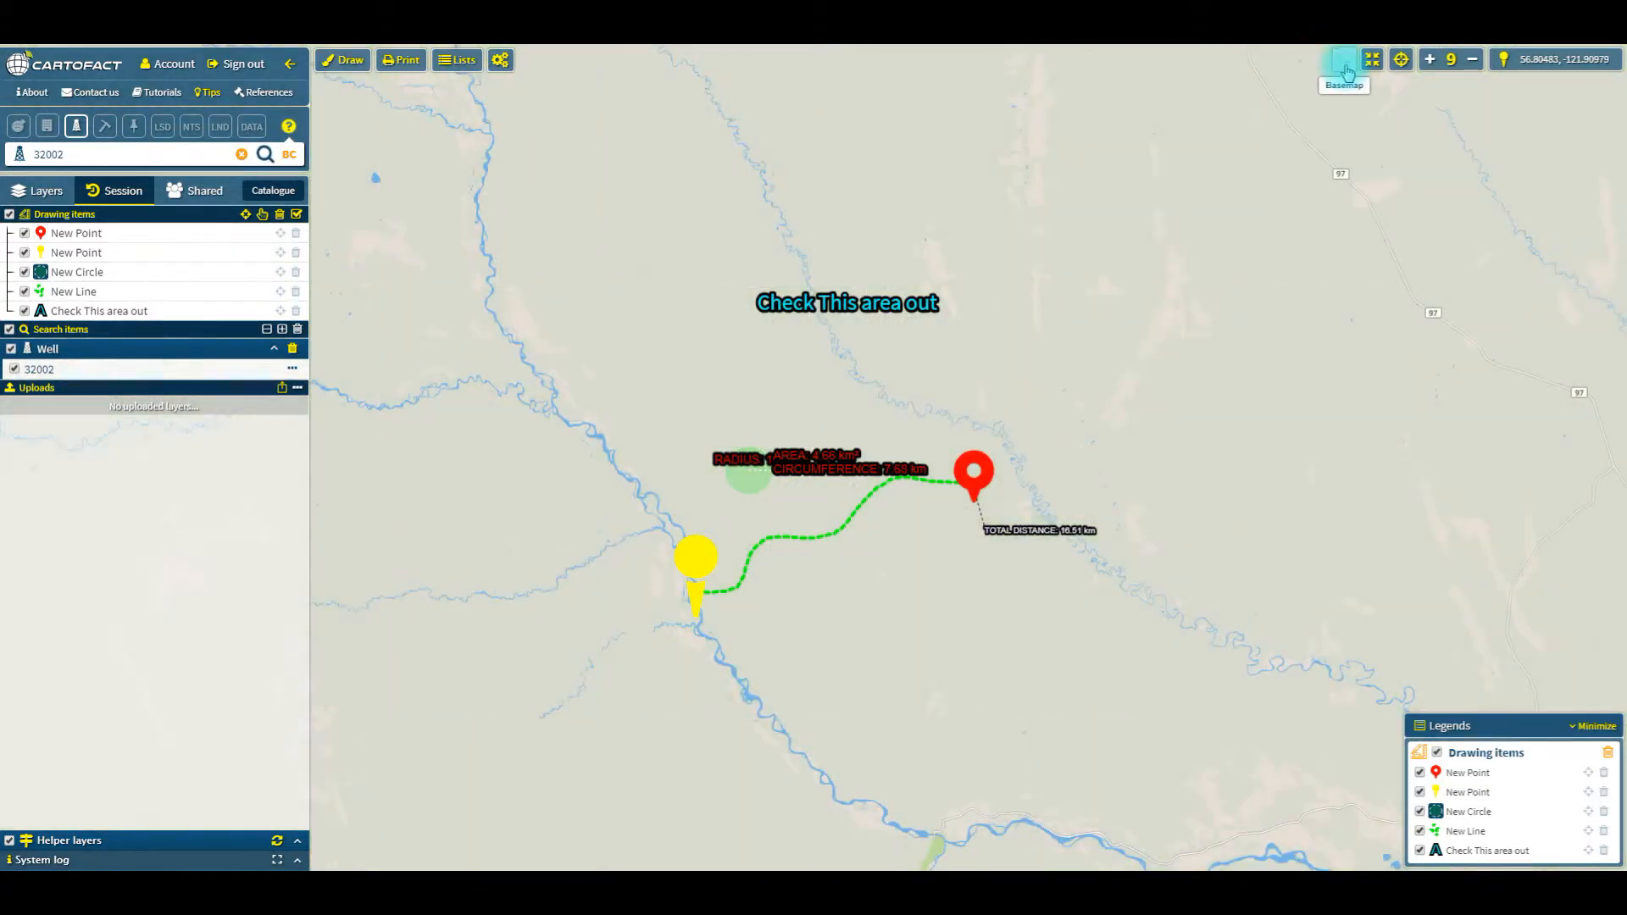
pyautogui.click(1346, 66)
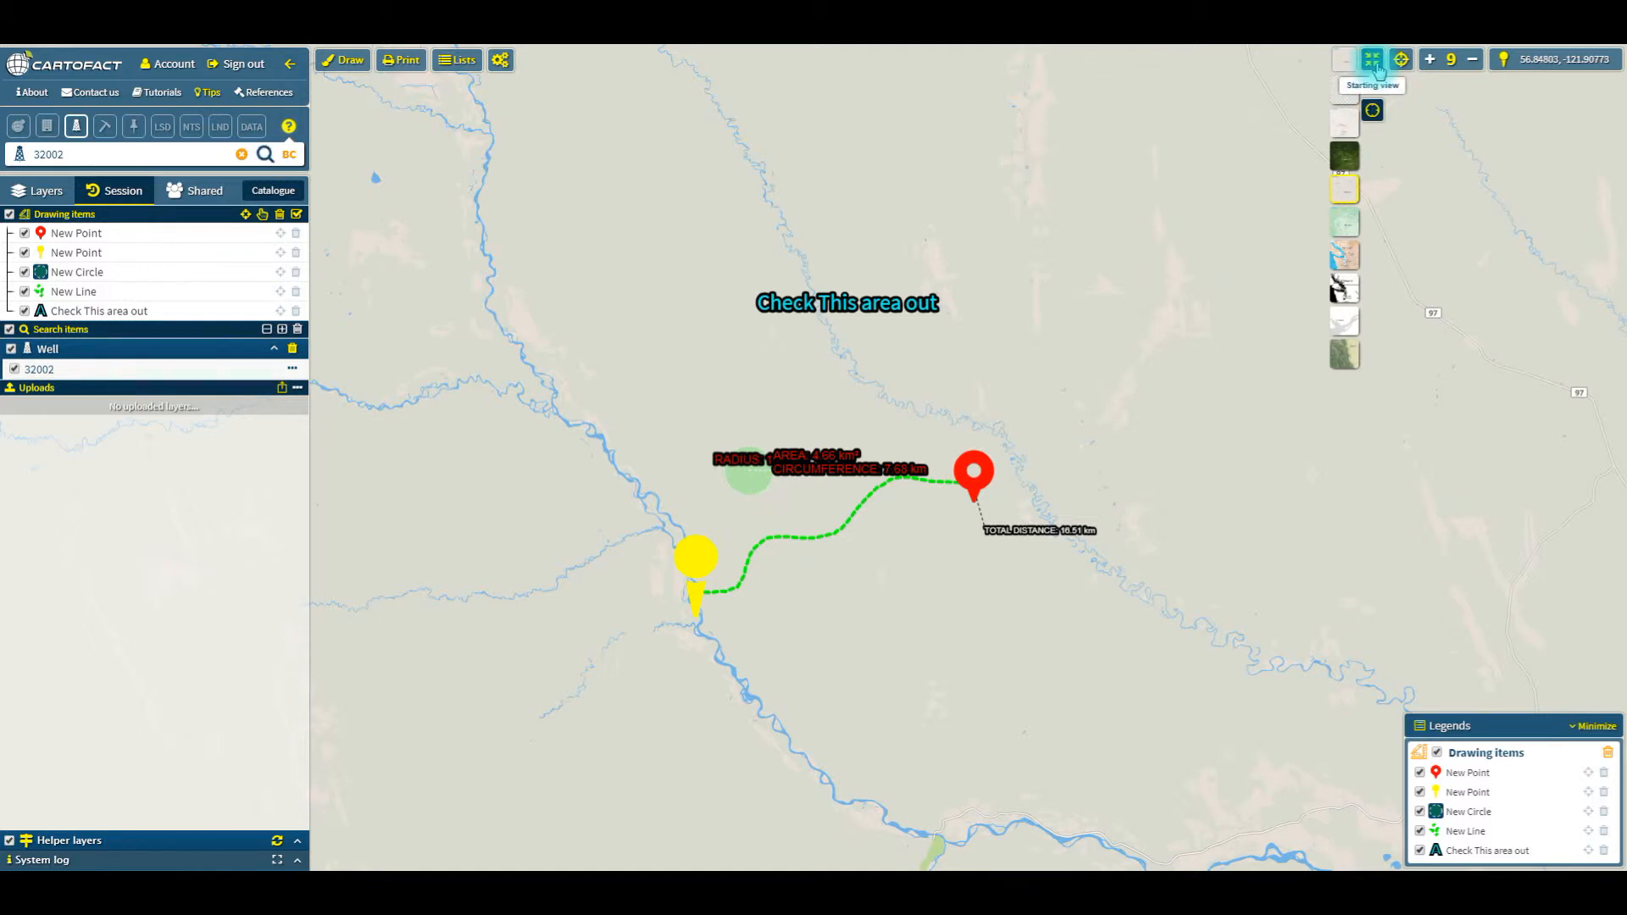
# Step: Go to the starting view and save a closer view around Gull Lake and Lacombe as the new starting view
pyautogui.click(1375, 71)
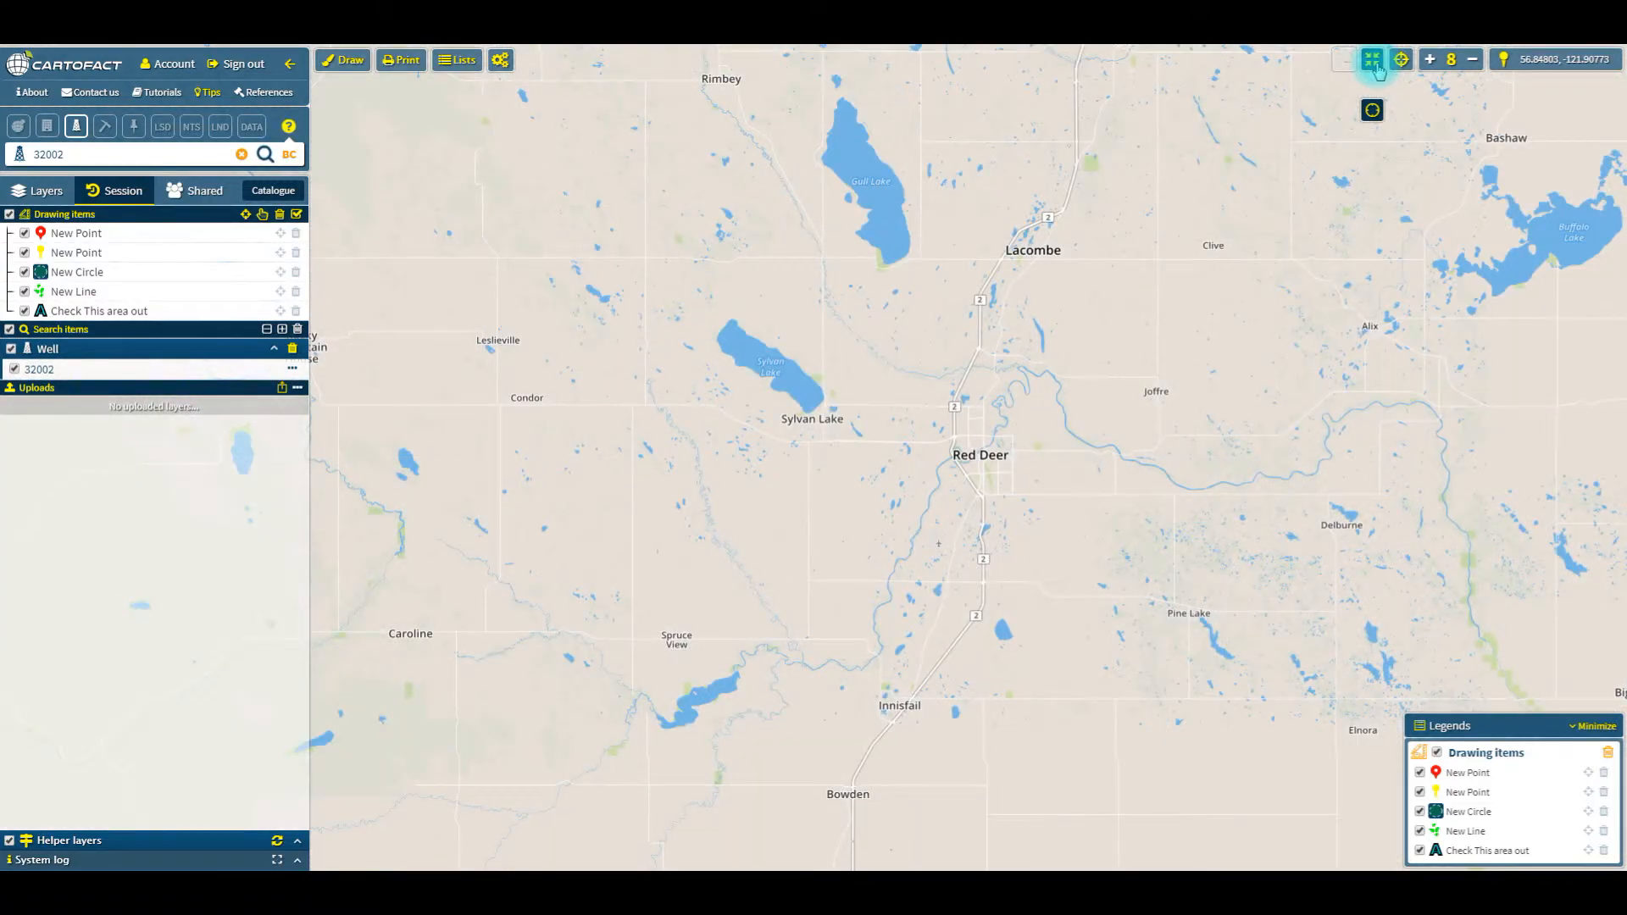
pyautogui.moveTo(892, 451); pyautogui.dragTo(890, 494)
pyautogui.moveTo(899, 275); pyautogui.dragTo(781, 386)
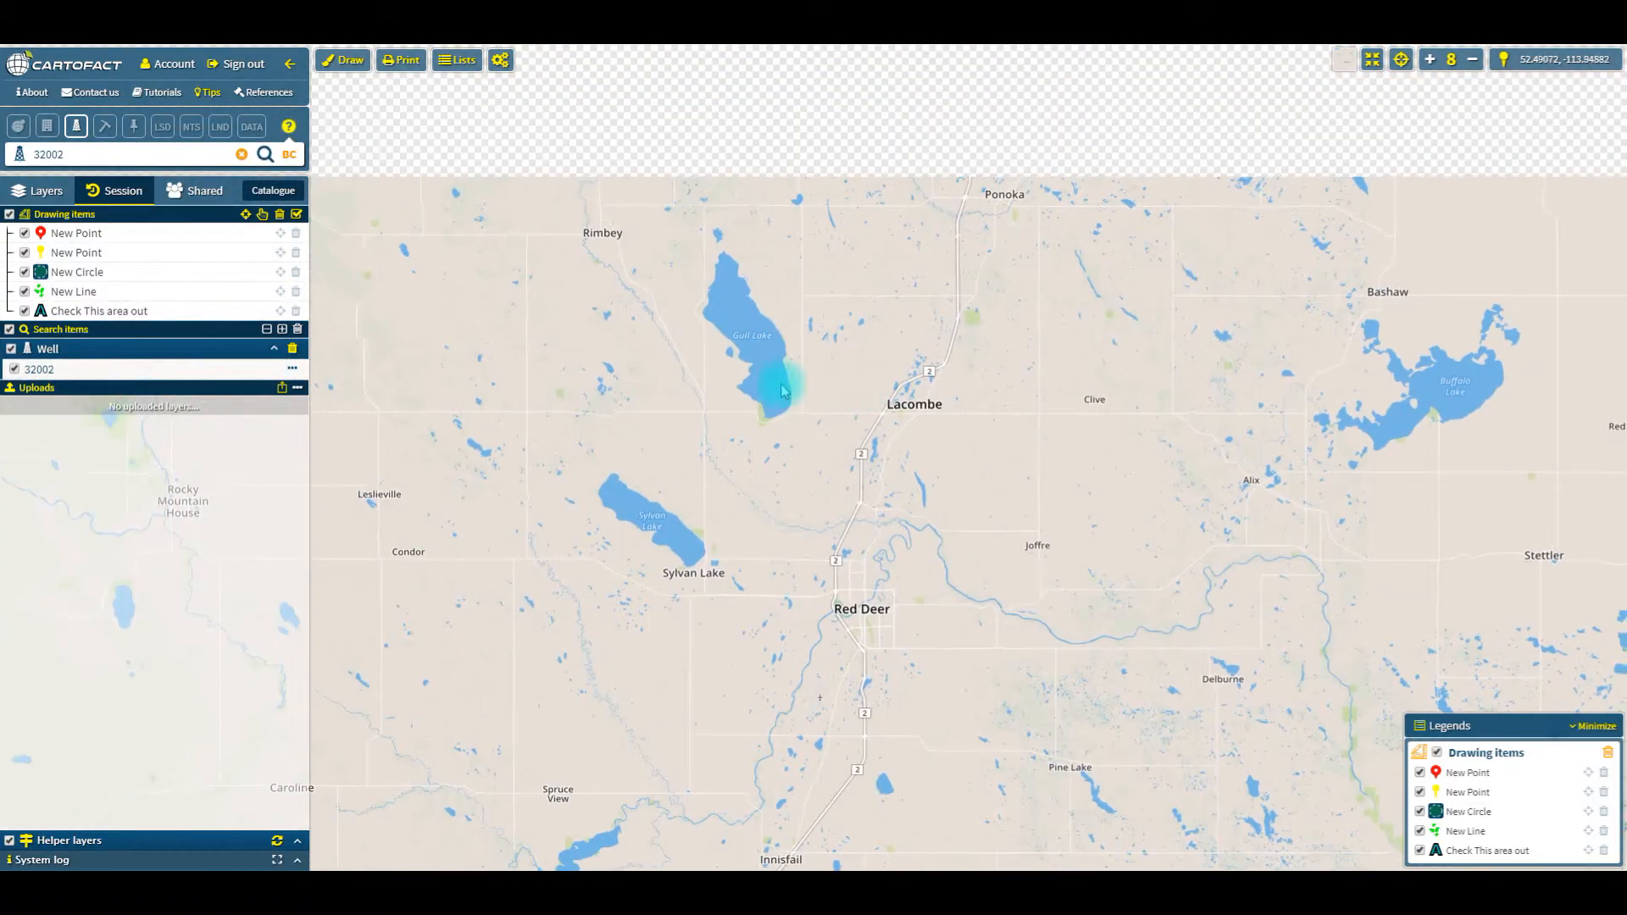
pyautogui.doubleClick(781, 390)
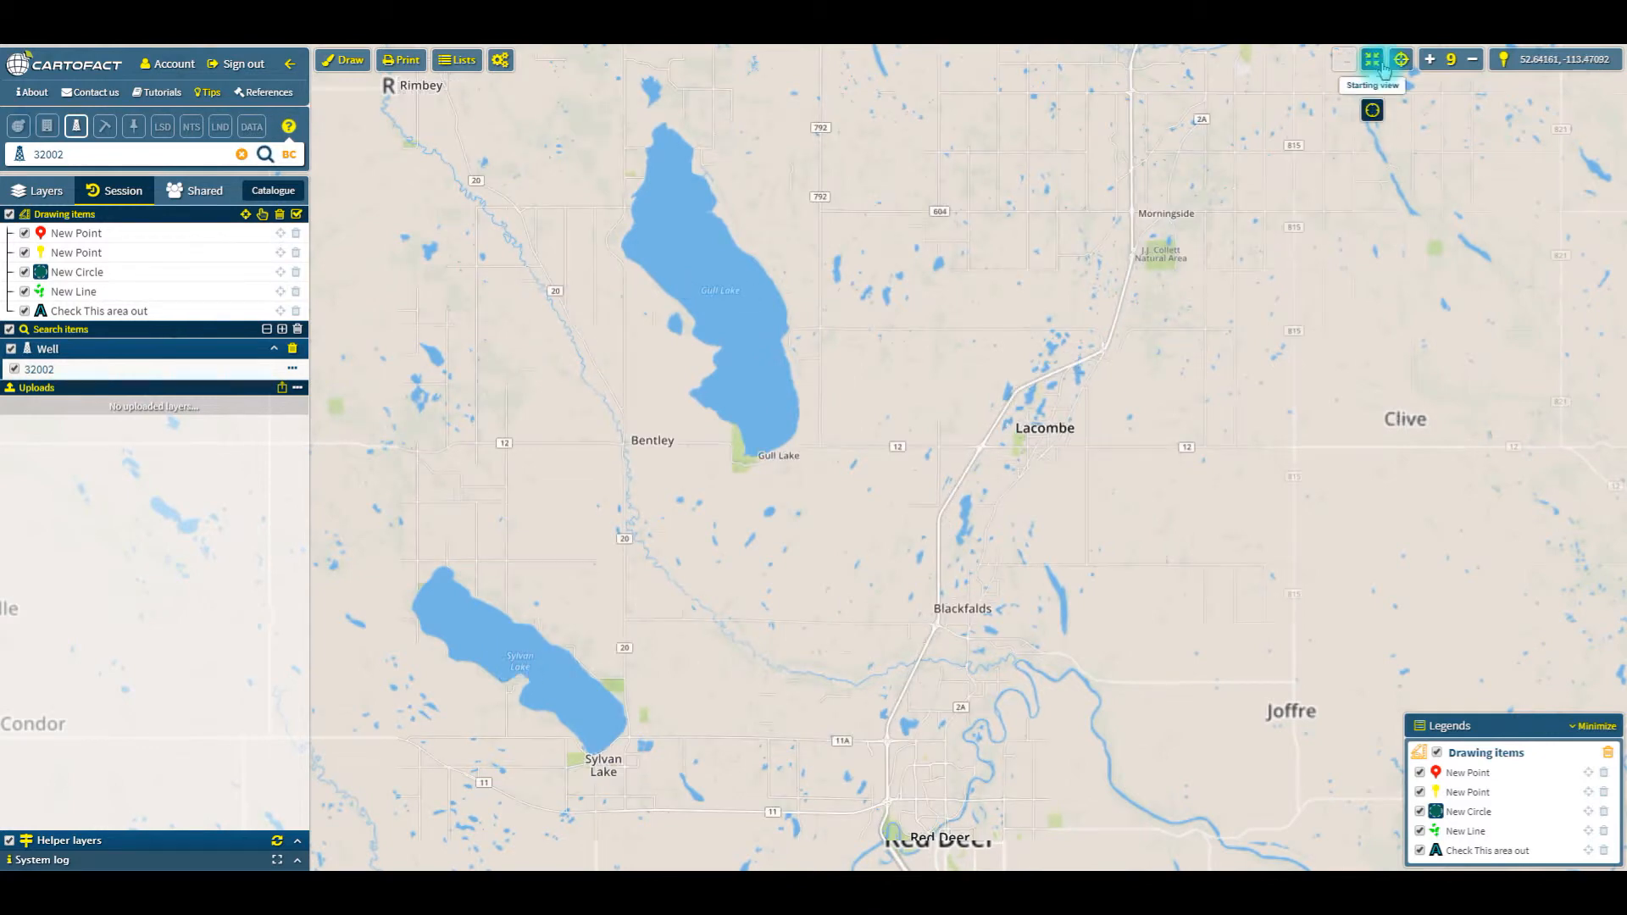
pyautogui.click(1372, 110)
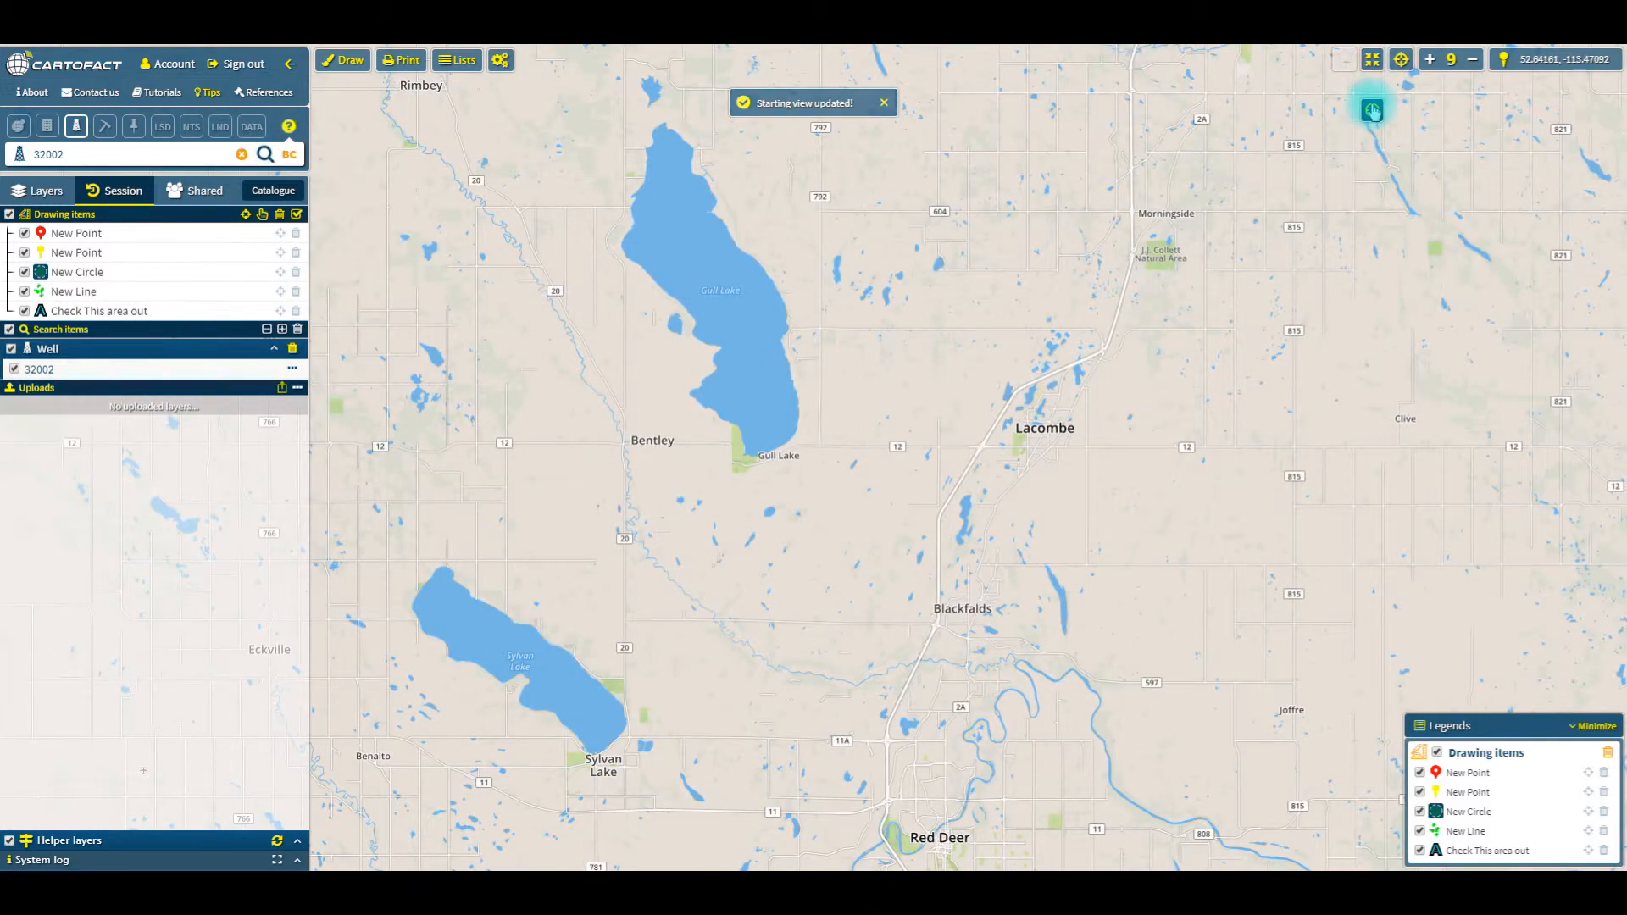
# Step: Go to the bookmarked location Nexen Long LAke and switch the basemap to satellite imagery
pyautogui.click(1402, 61)
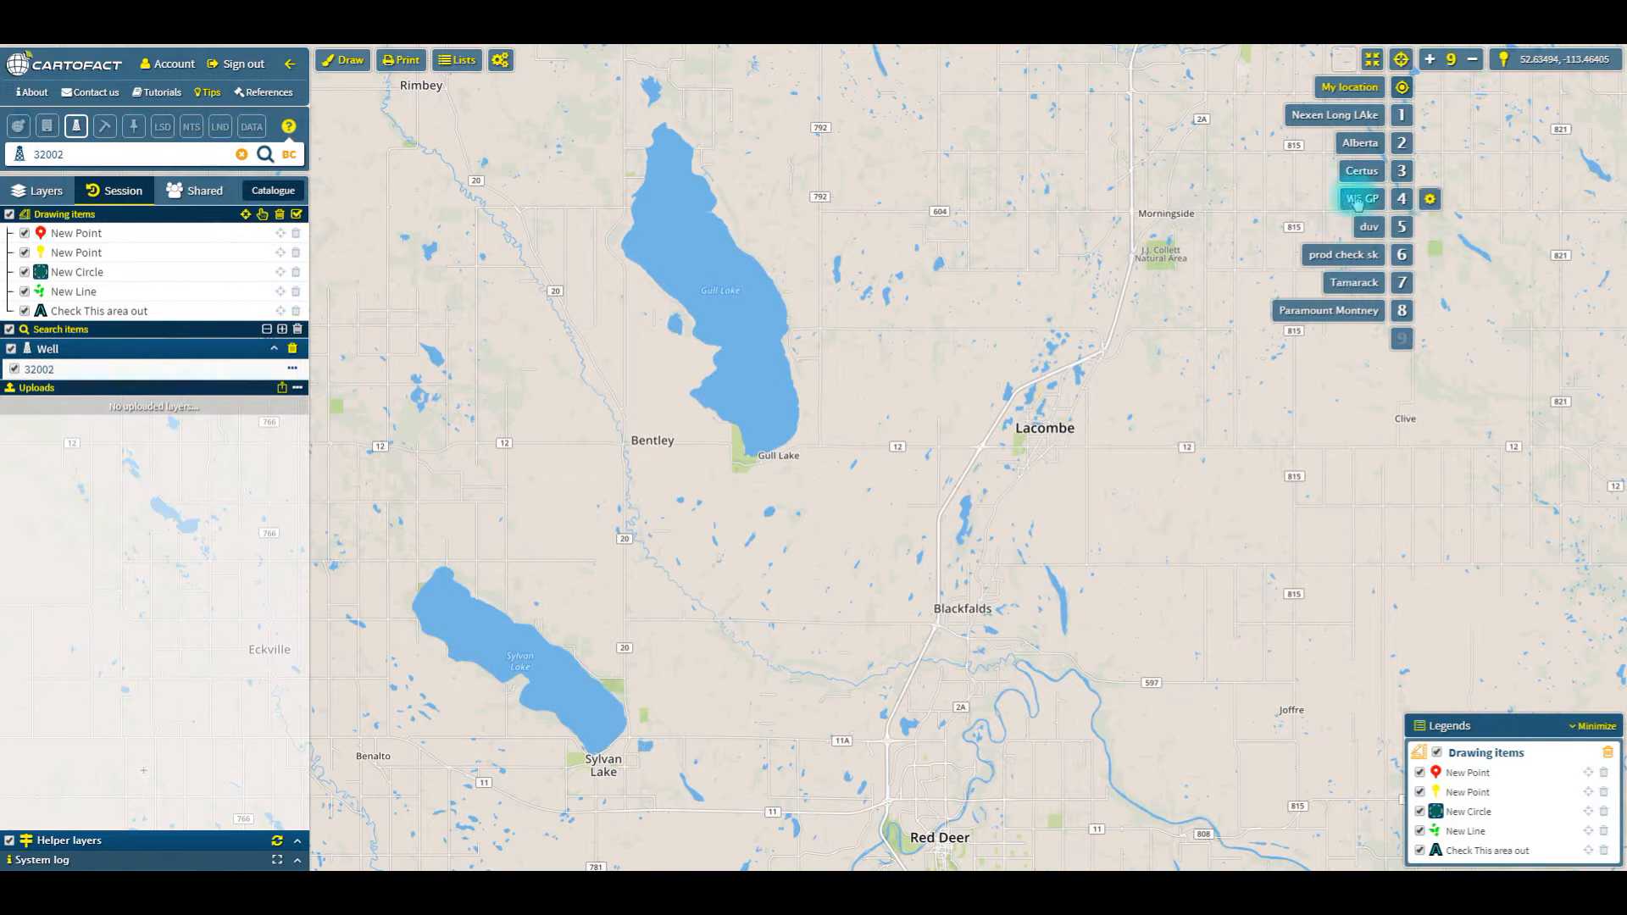
pyautogui.click(1360, 126)
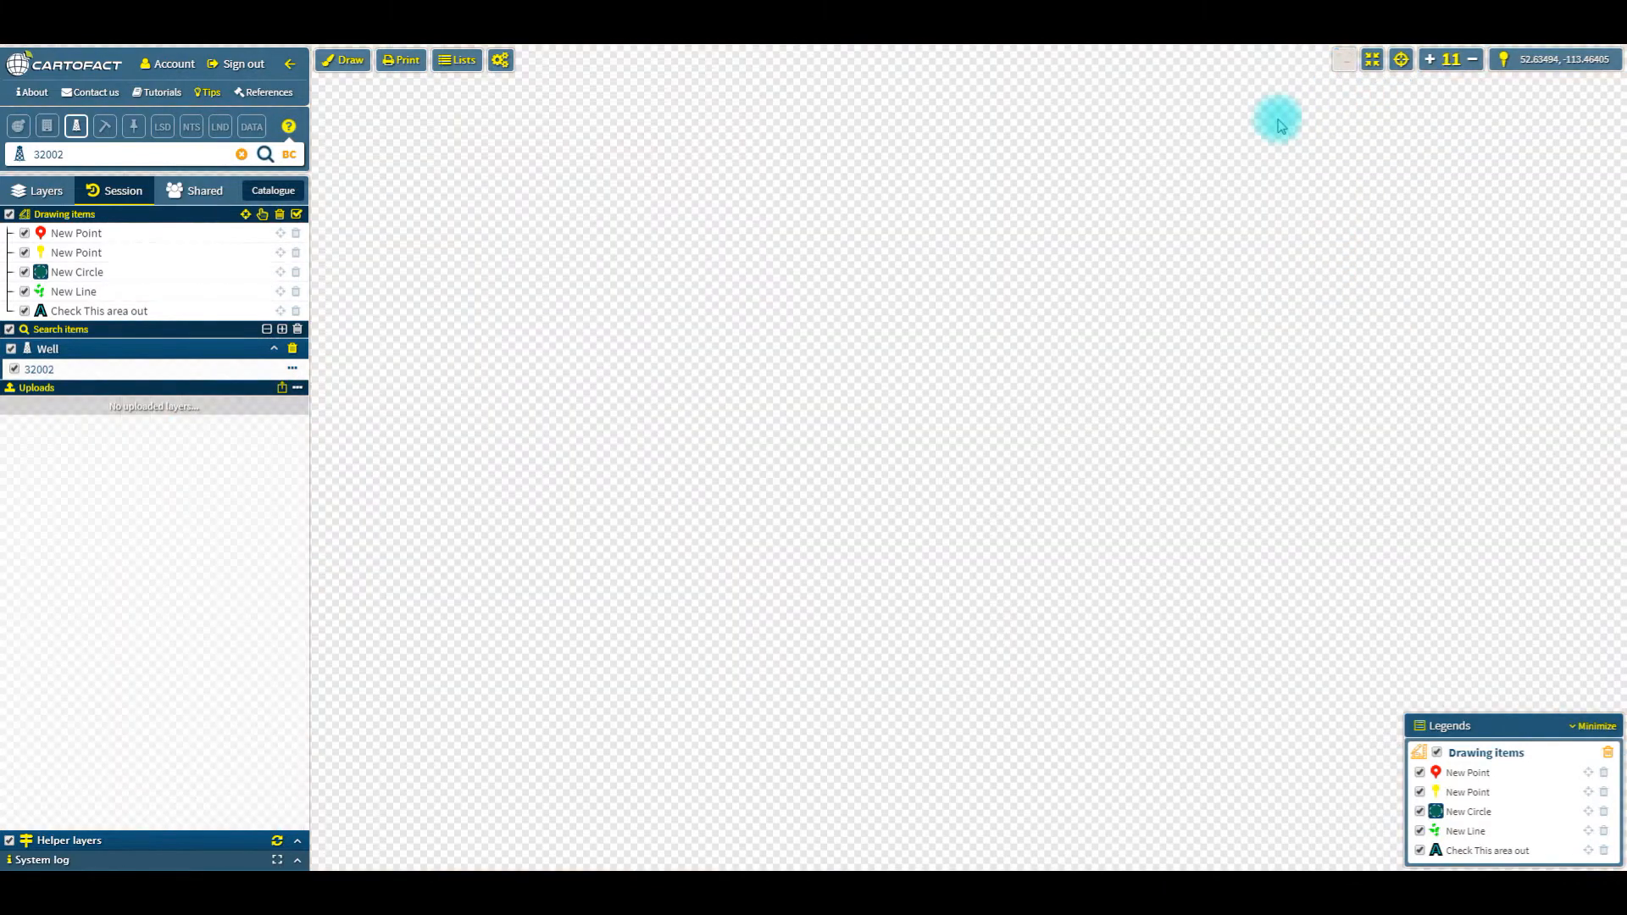
pyautogui.click(1343, 58)
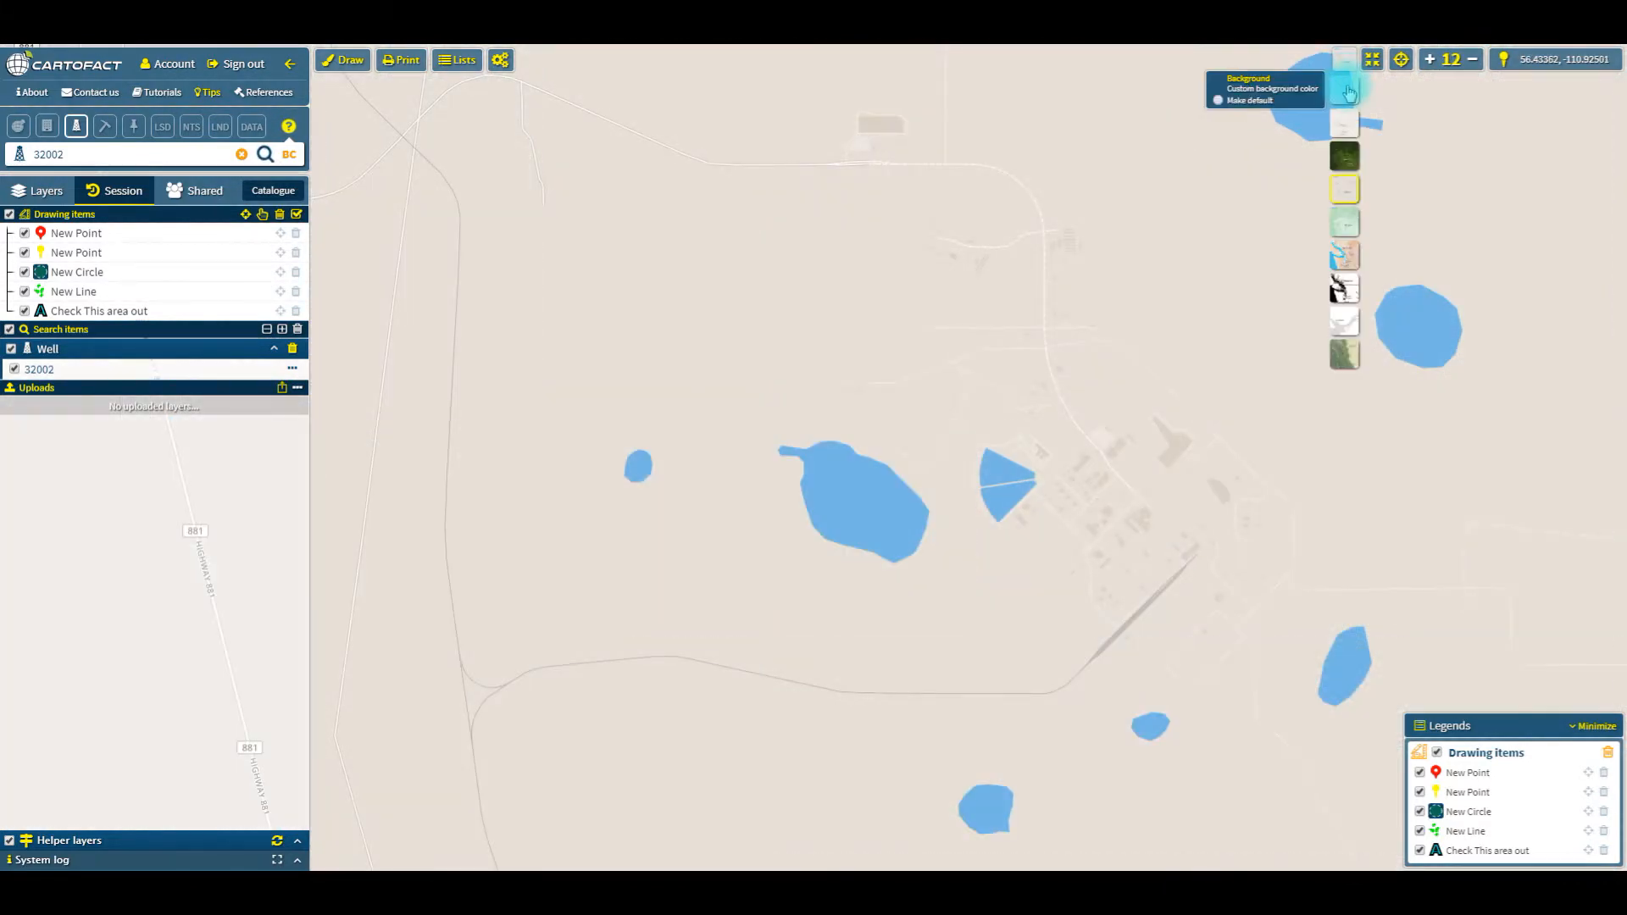
pyautogui.click(1343, 155)
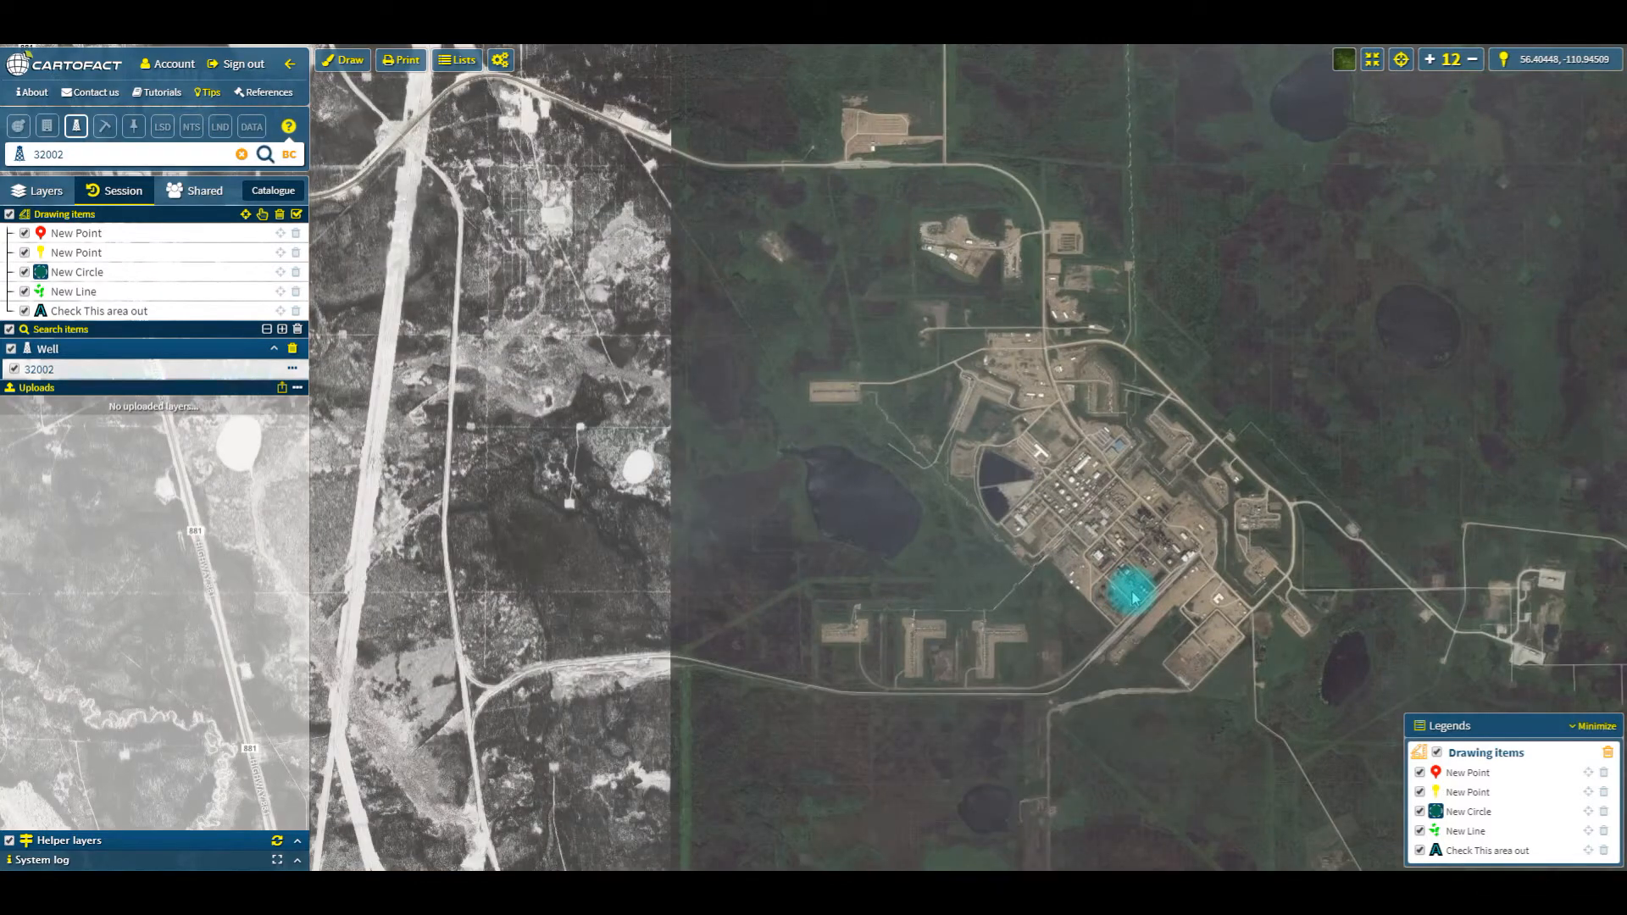
pyautogui.moveTo(1085, 607); pyautogui.dragTo(1077, 591)
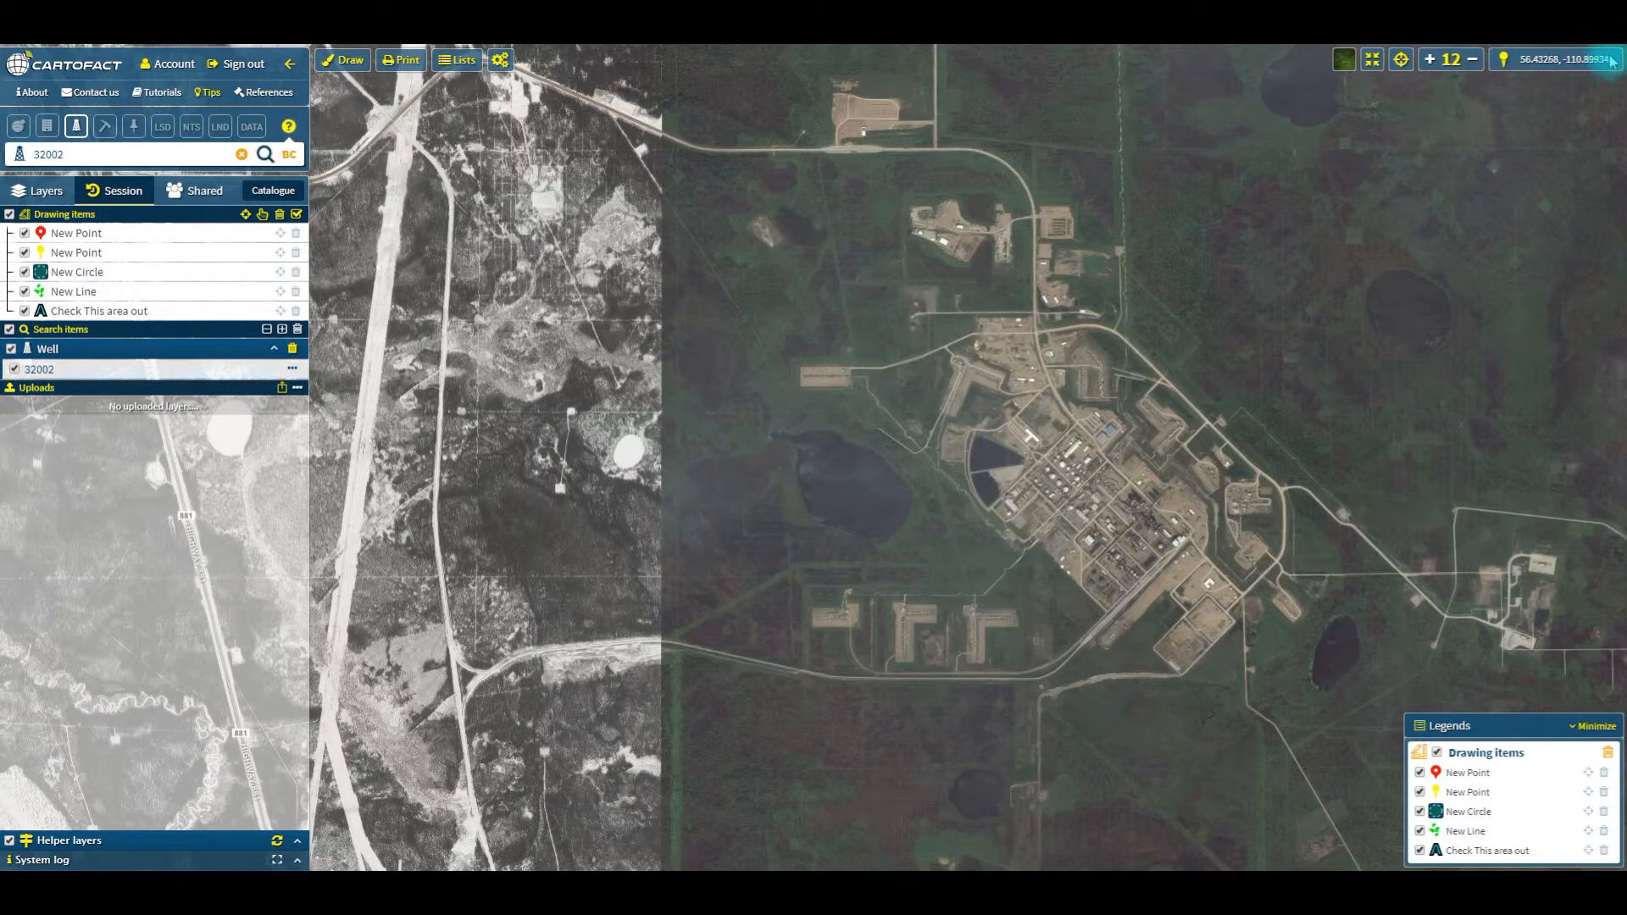
# Step: Copy the coordinates of a spot northwest of the plant and run a coordinates search for 56.41943, -110.97462
pyautogui.moveTo(922, 406); pyautogui.dragTo(948, 416)
pyautogui.moveTo(900, 366); pyautogui.dragTo(903, 308)
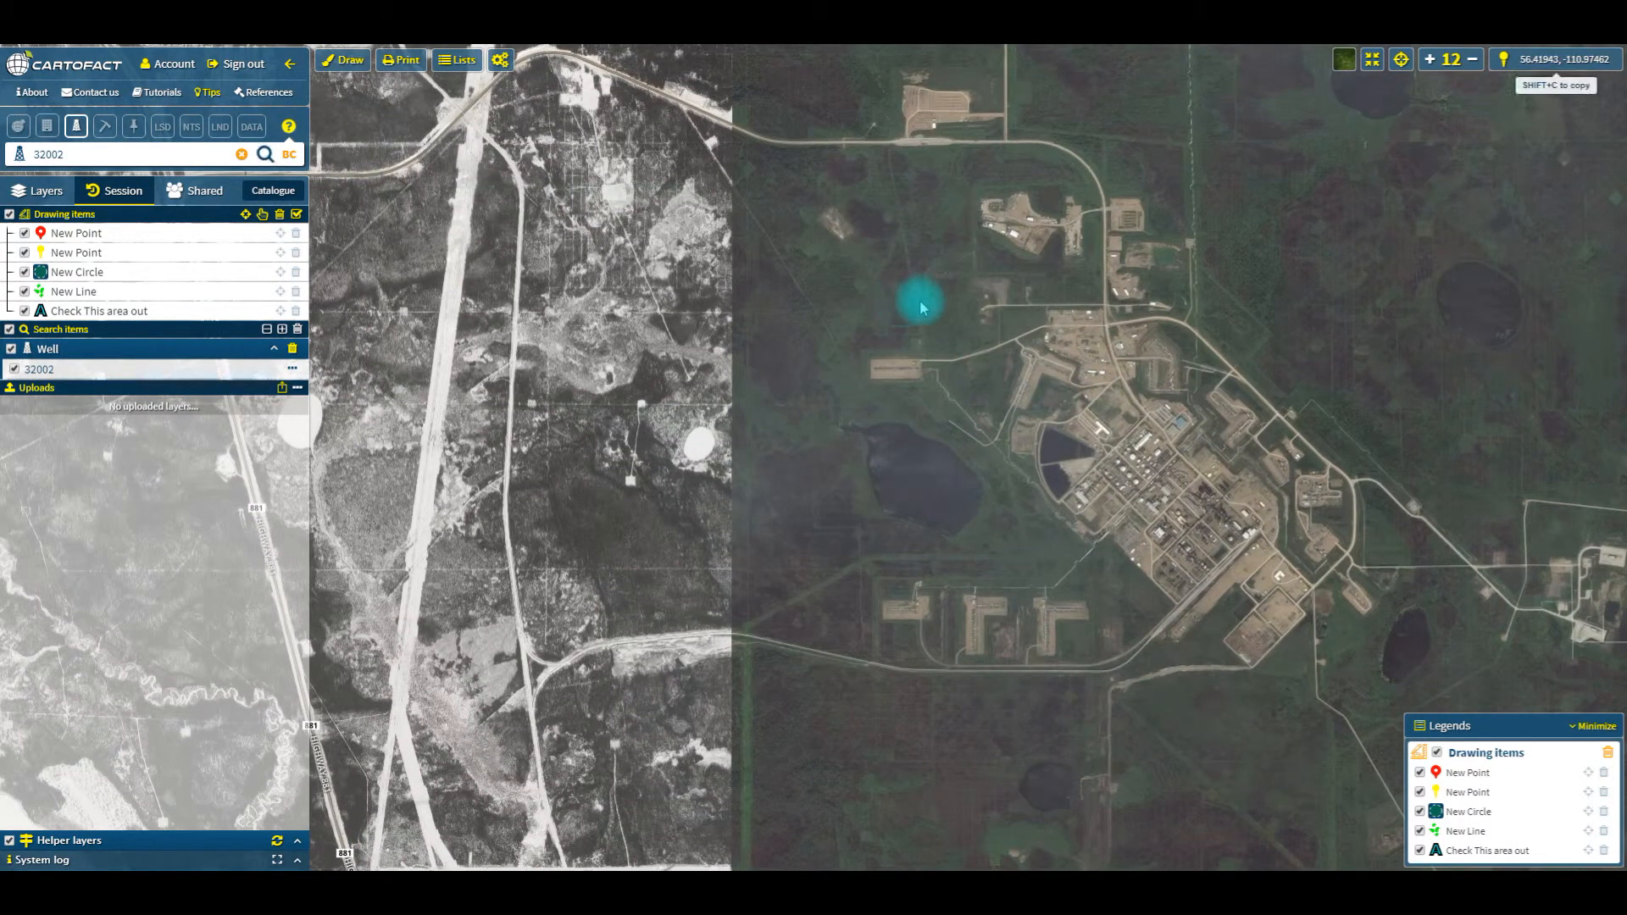
pyautogui.click(136, 127)
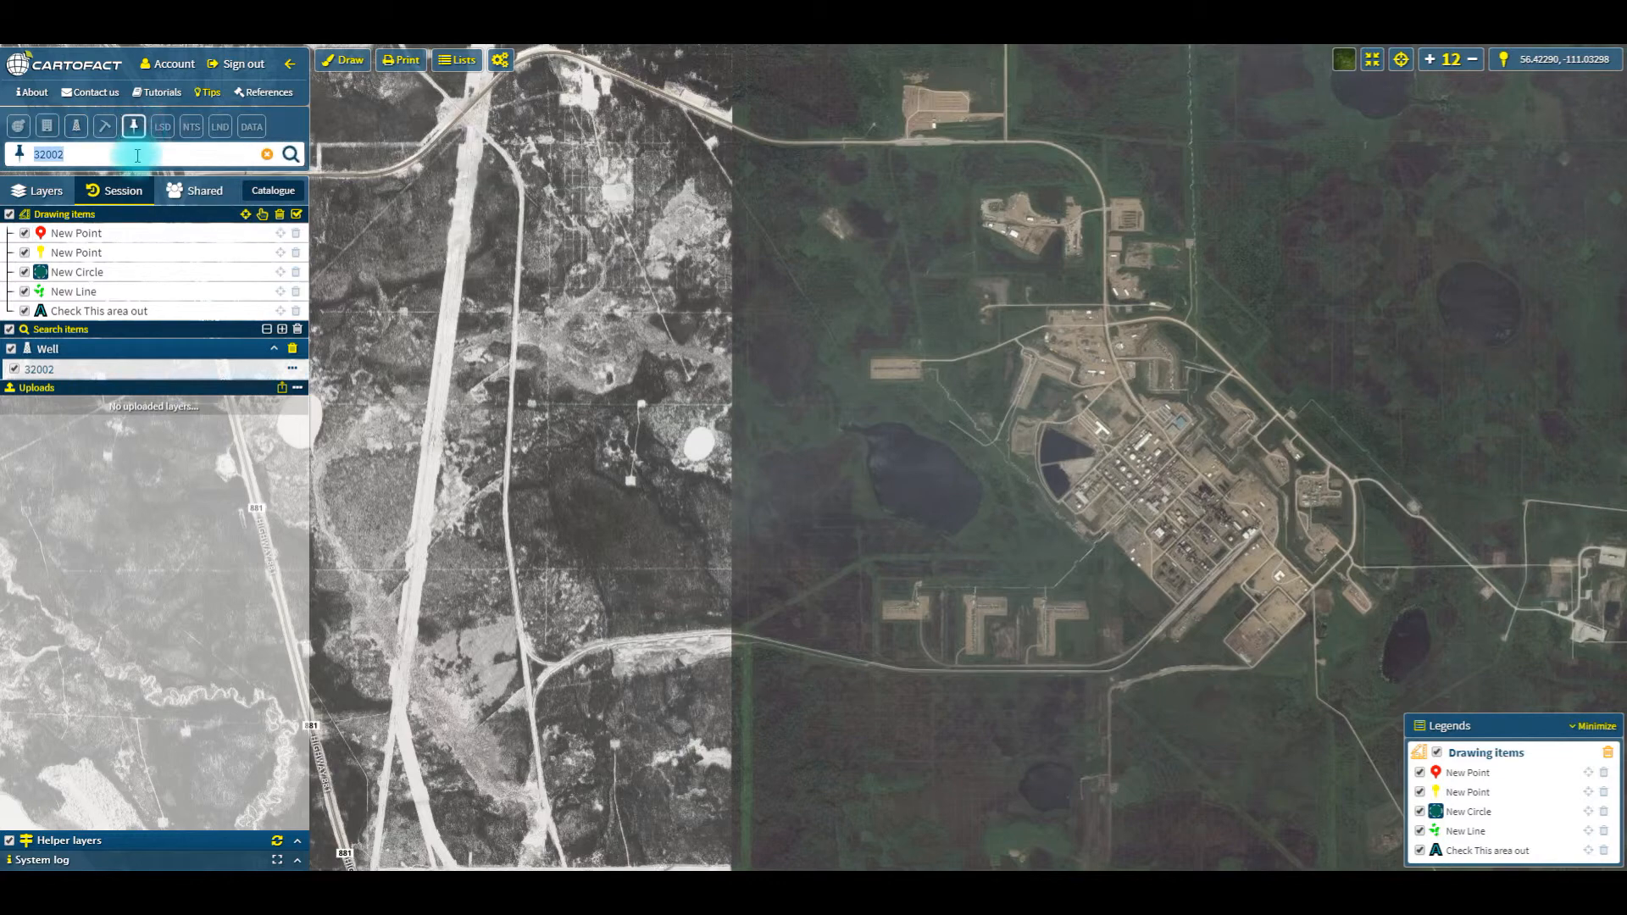
pyautogui.click(290, 155)
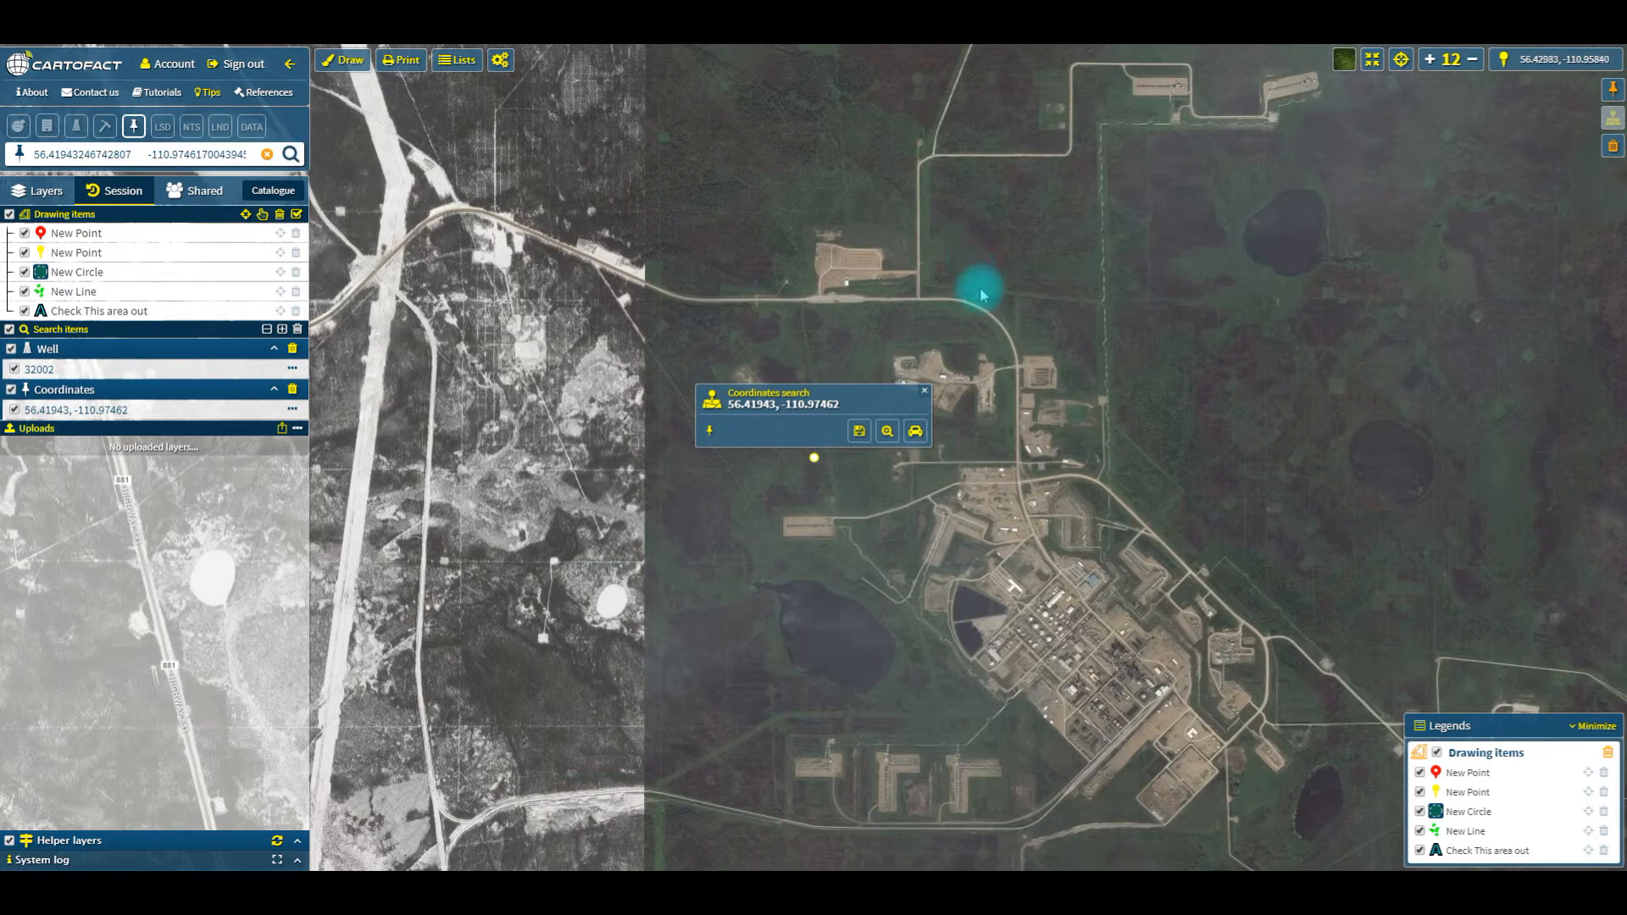
pyautogui.moveTo(1066, 500); pyautogui.dragTo(1115, 479)
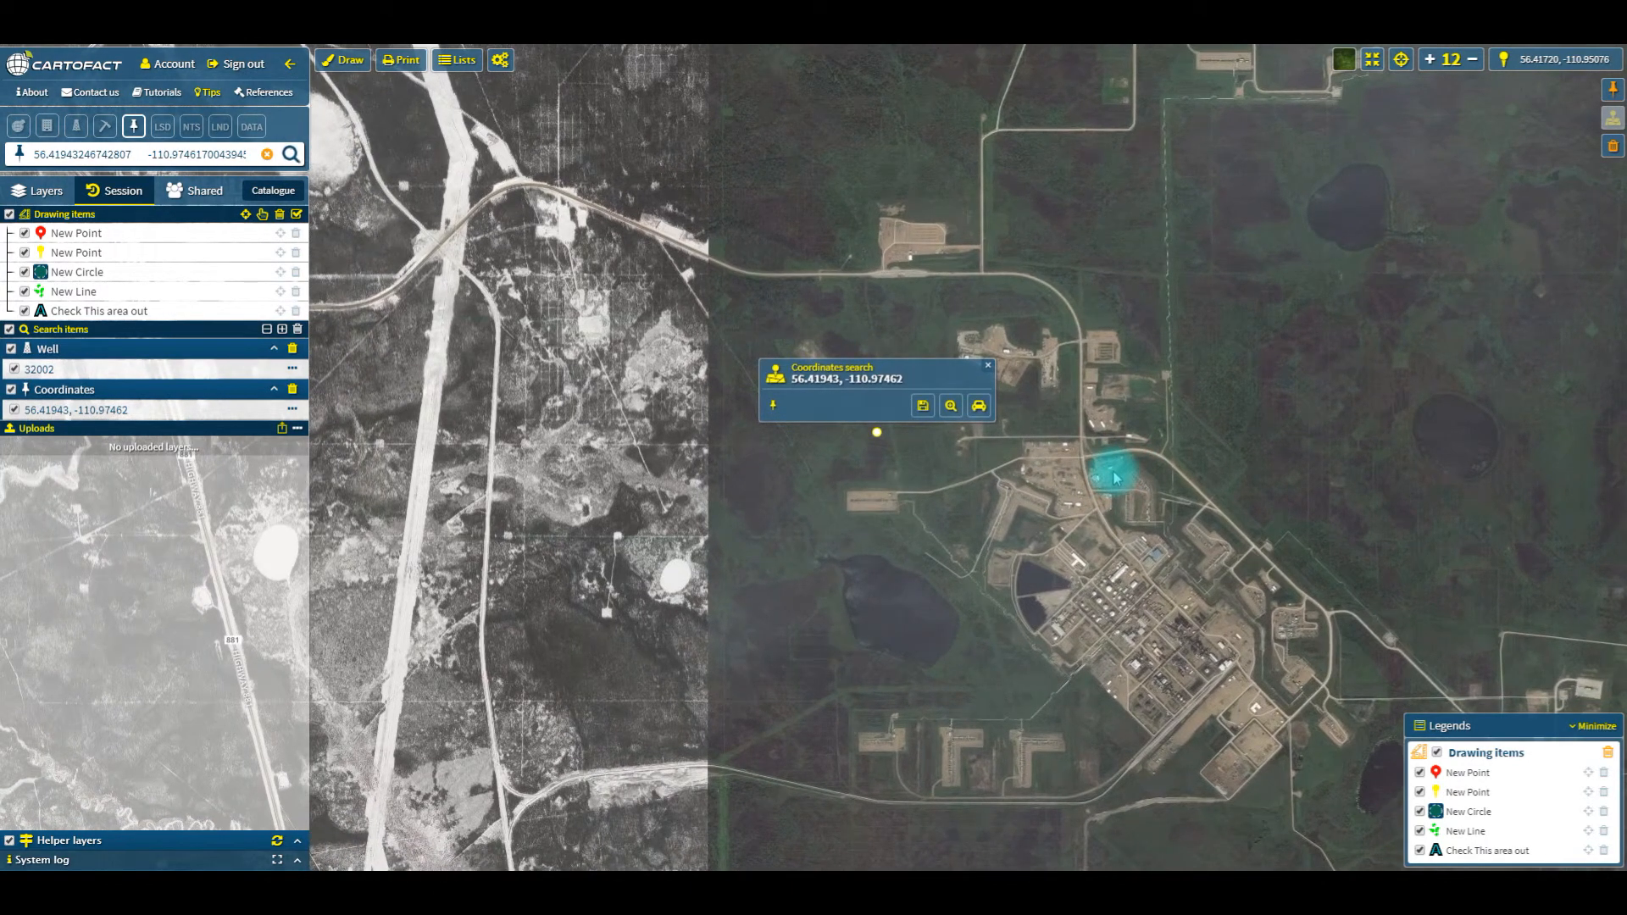